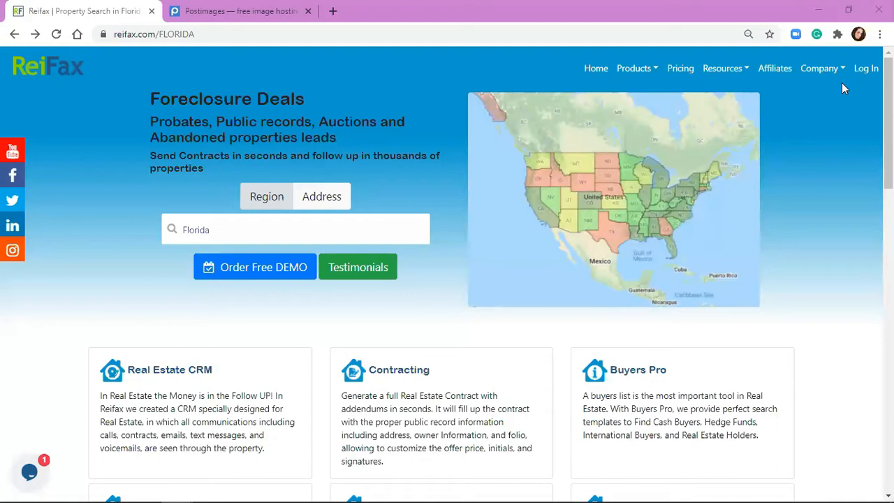
- Open the ReiFax login page and sign in with the saved account credentials
click(869, 70)
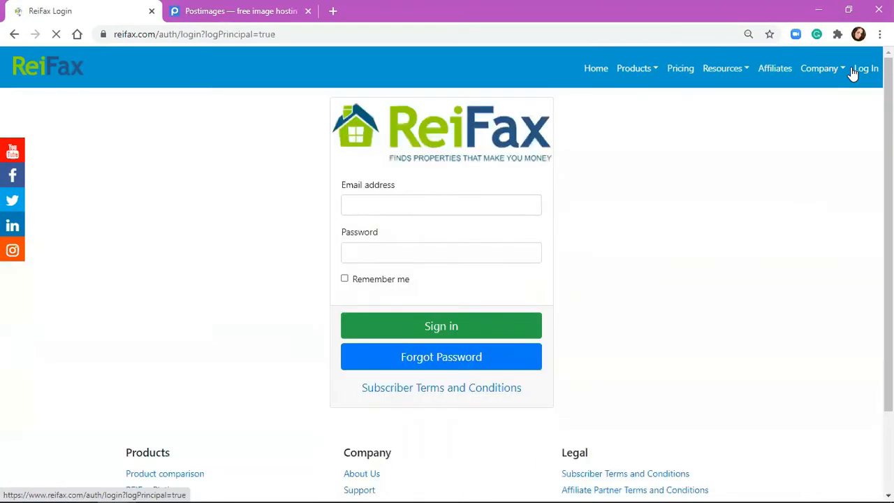
click(437, 328)
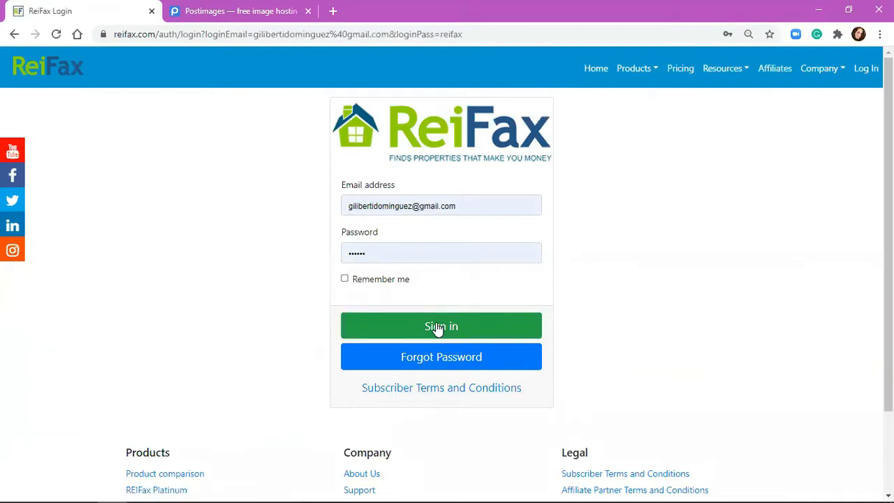
click(435, 326)
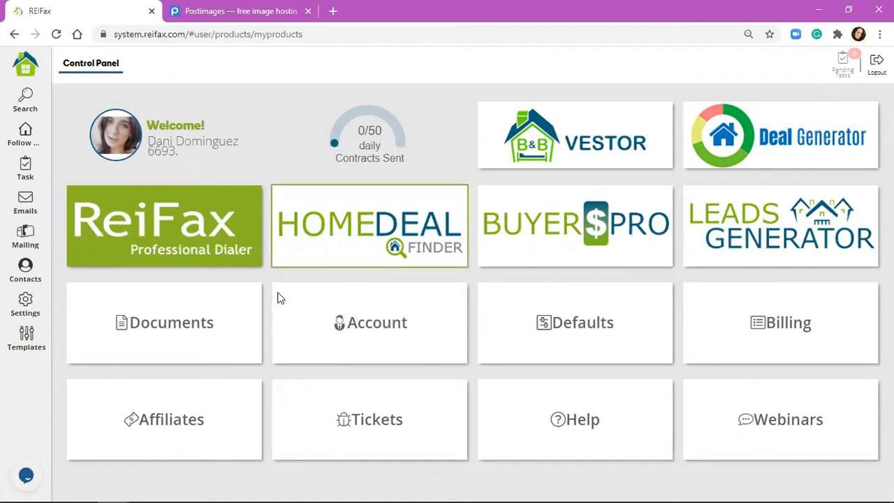
- Browse the template categories from email to call script and view the RFX Default email template
click(33, 342)
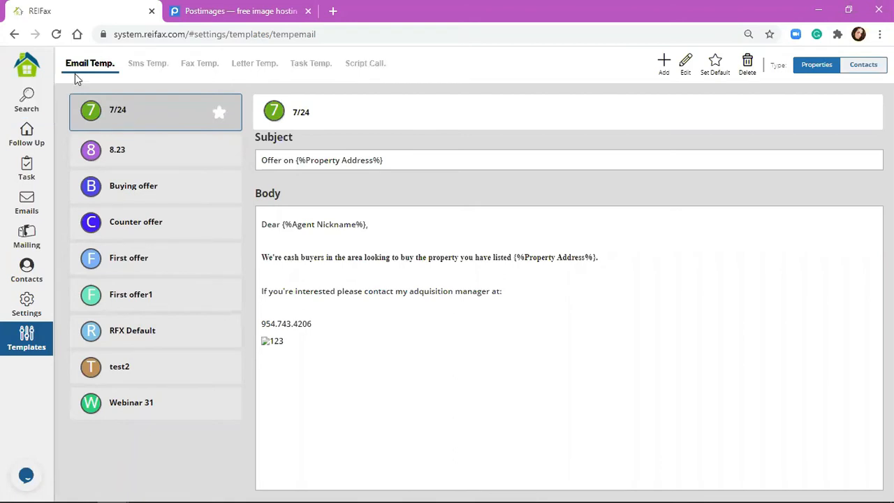
click(157, 66)
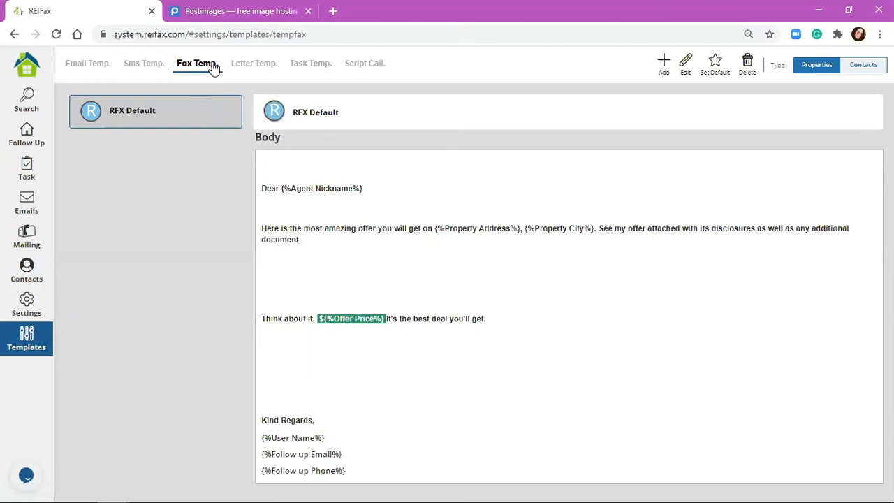
click(236, 76)
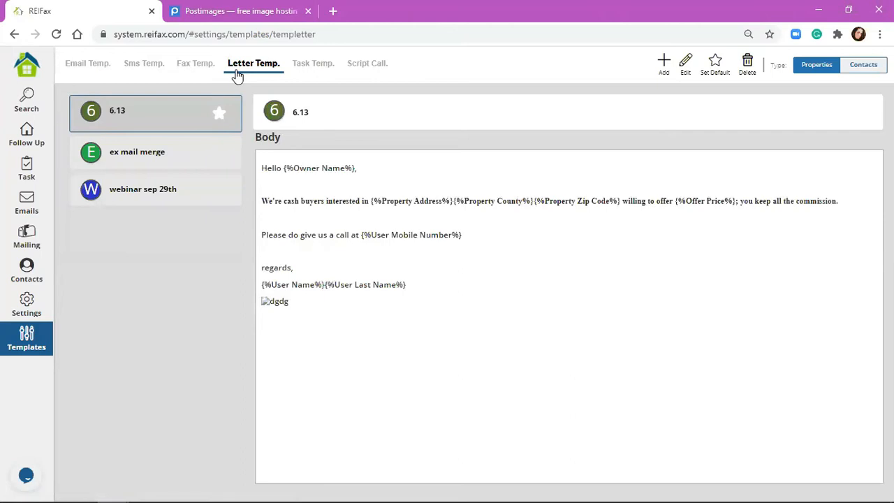
click(327, 74)
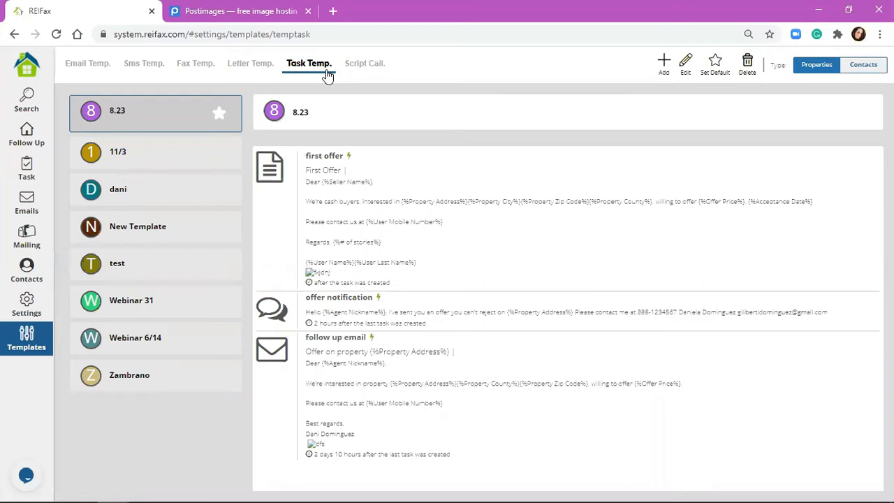
click(364, 74)
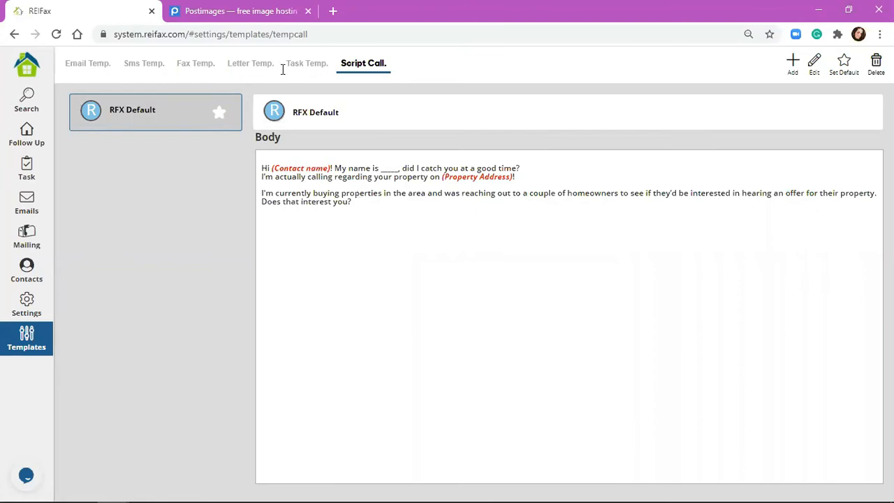
click(75, 64)
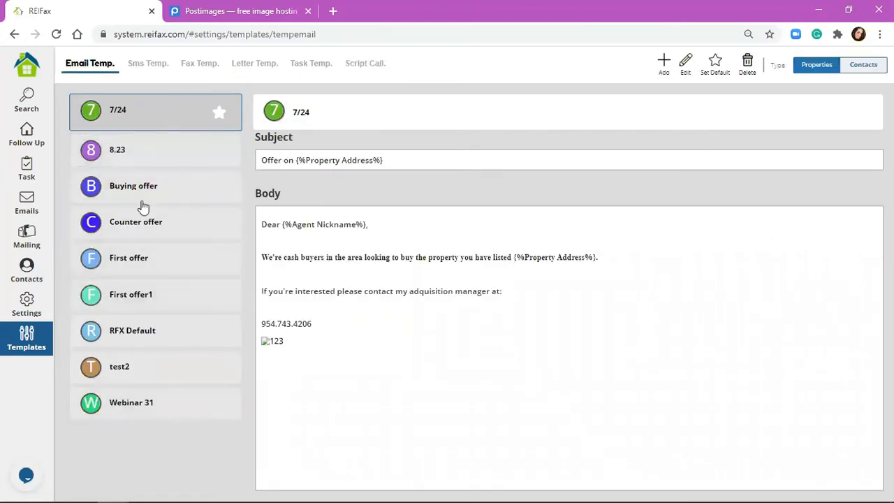
click(147, 331)
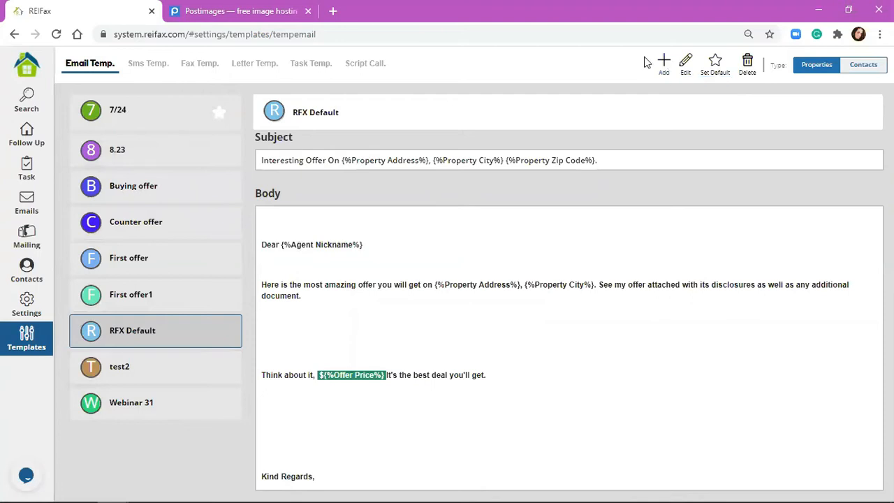
- Add a new email template named 2/19/2021 and begin its subject with "First Offer on"
click(664, 69)
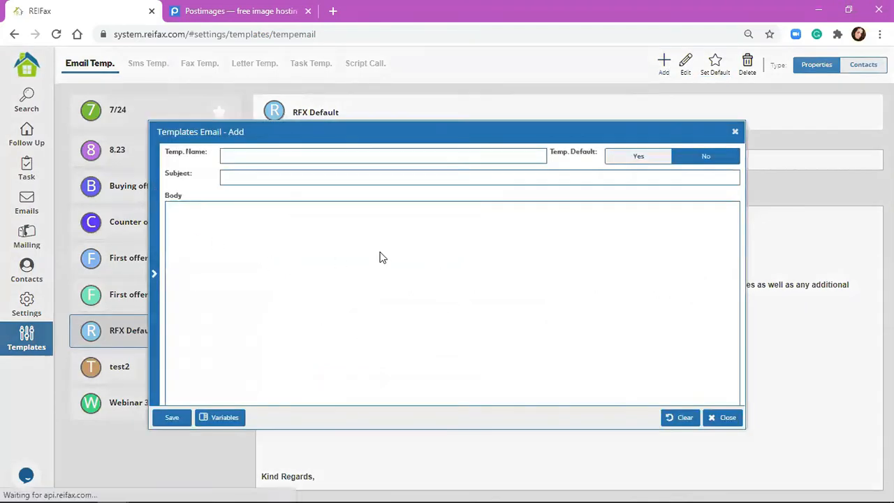
click(289, 156)
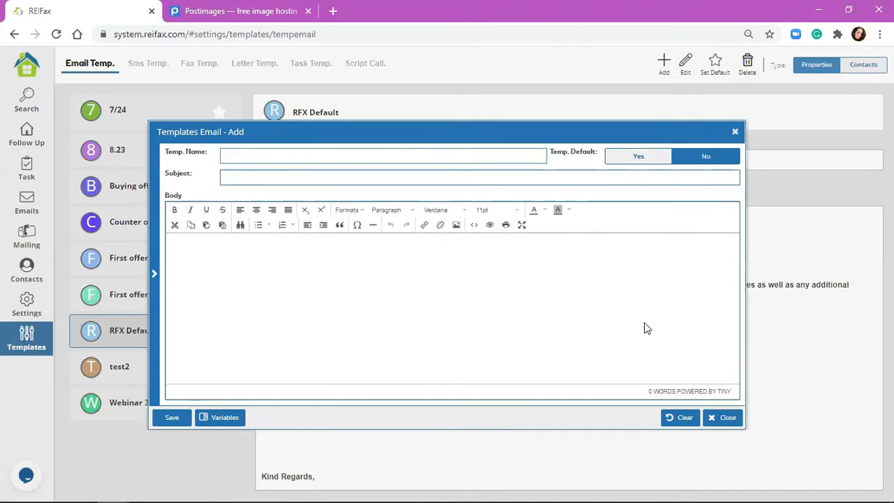
text(2/19/2021)
click(256, 174)
text(First)
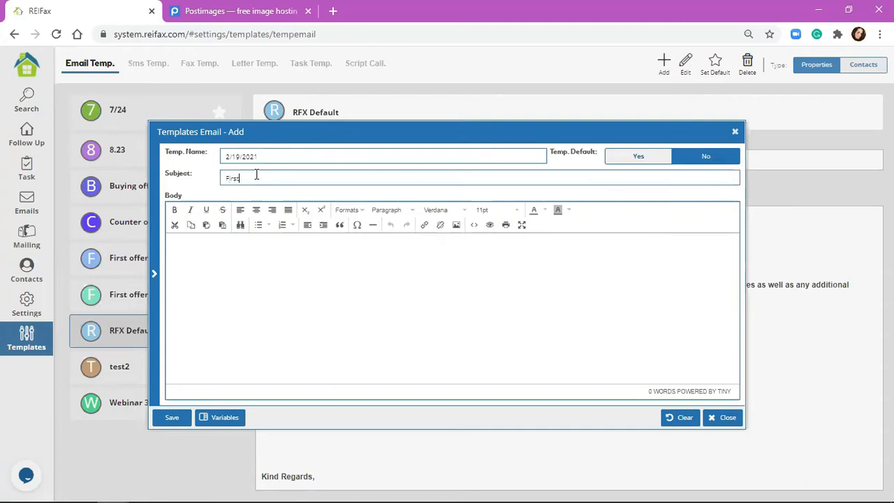
text( Offer on)
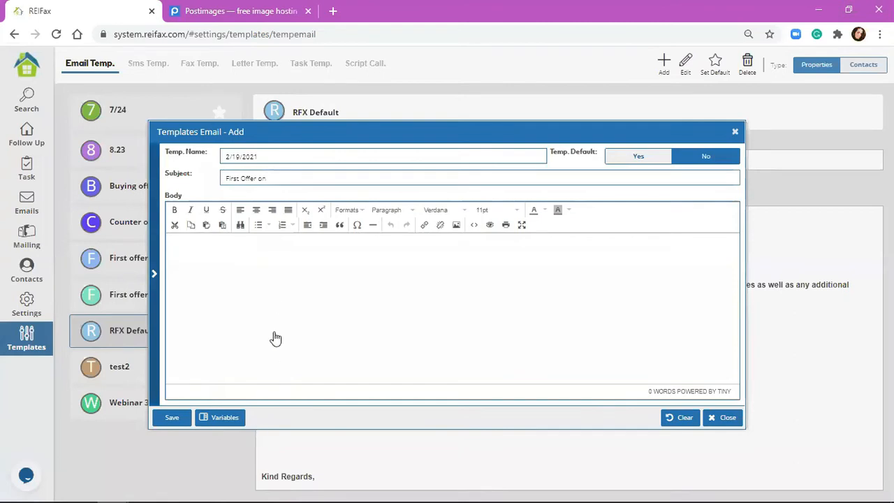
- Insert the Property Address variable at the end of the subject, separated from "First Offer on" by a space
click(155, 273)
click(274, 274)
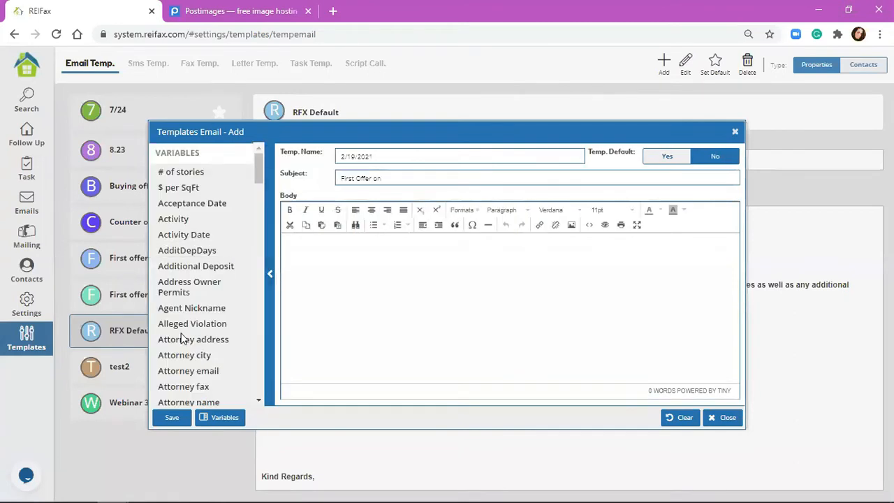
click(234, 421)
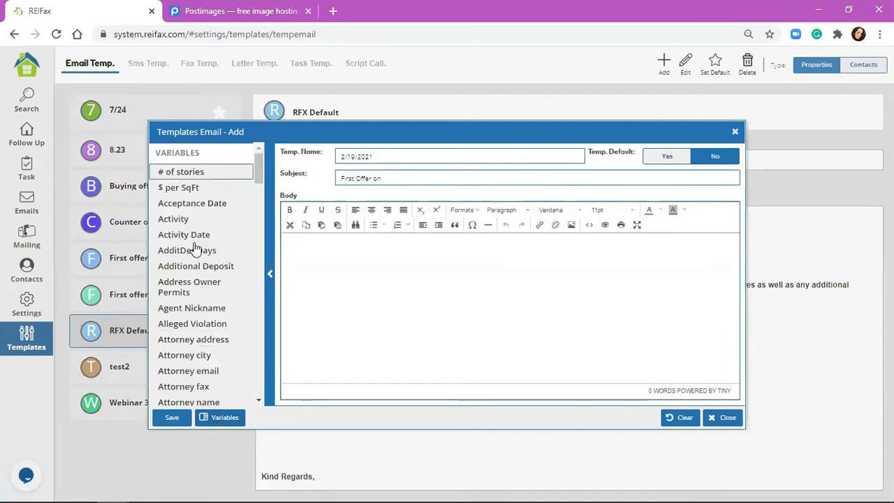
scroll(195, 248, down, 3)
scroll(196, 248, down, 5)
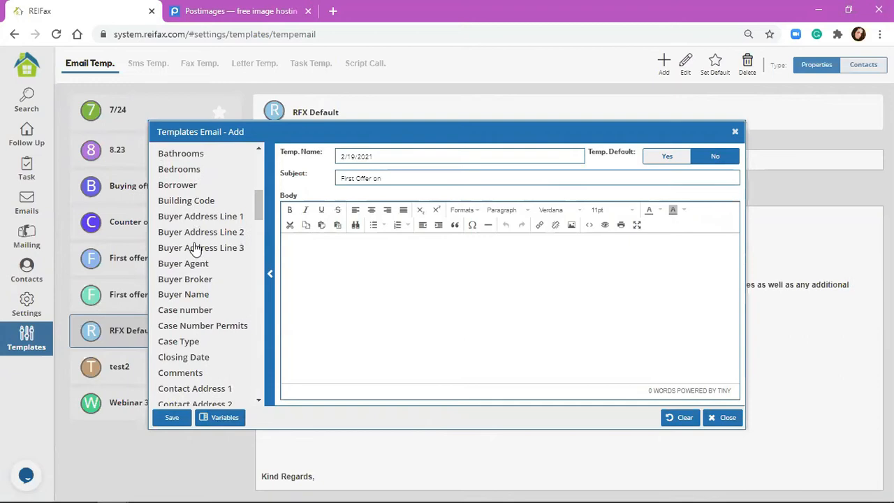
scroll(196, 248, down, 10)
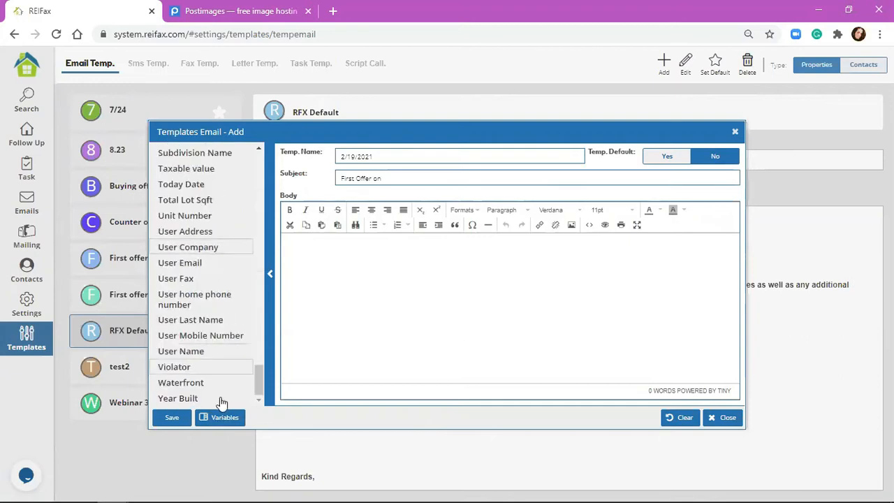
scroll(201, 258, up, 12)
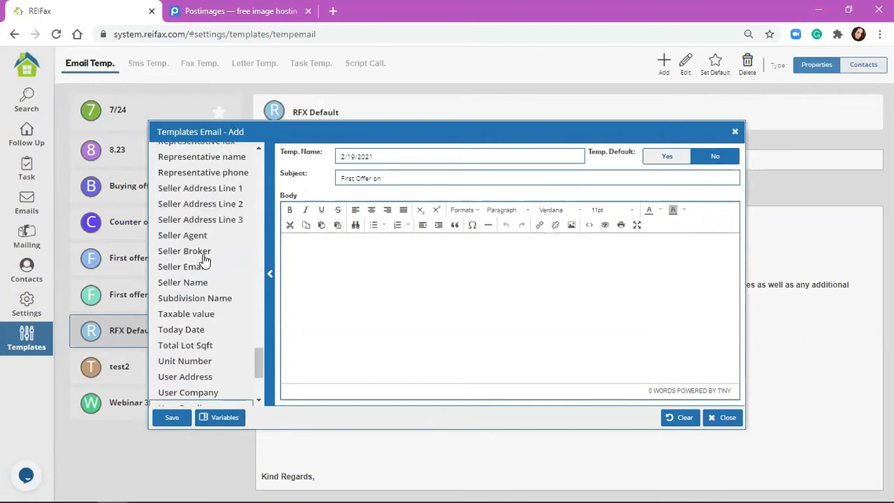
scroll(197, 253, down, 3)
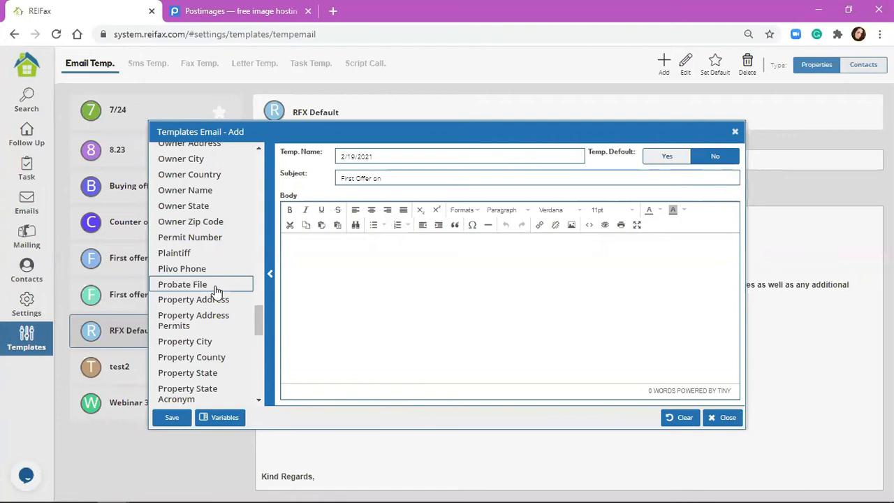
click(213, 305)
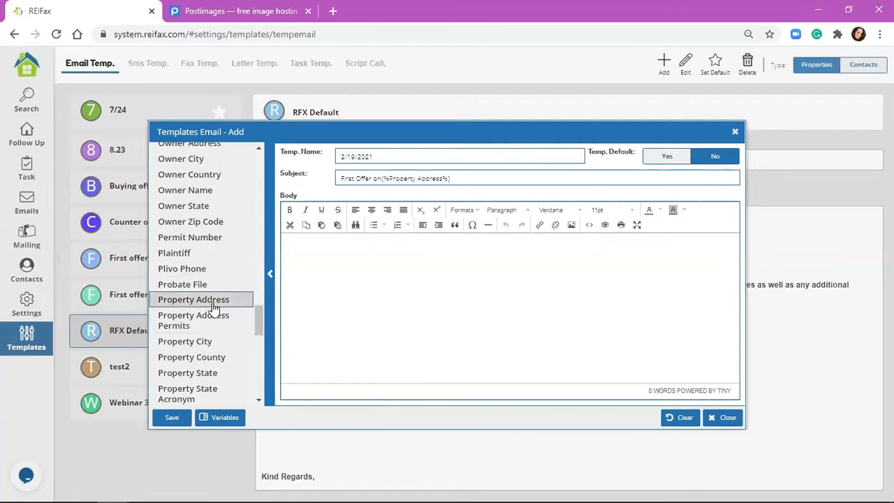
click(382, 179)
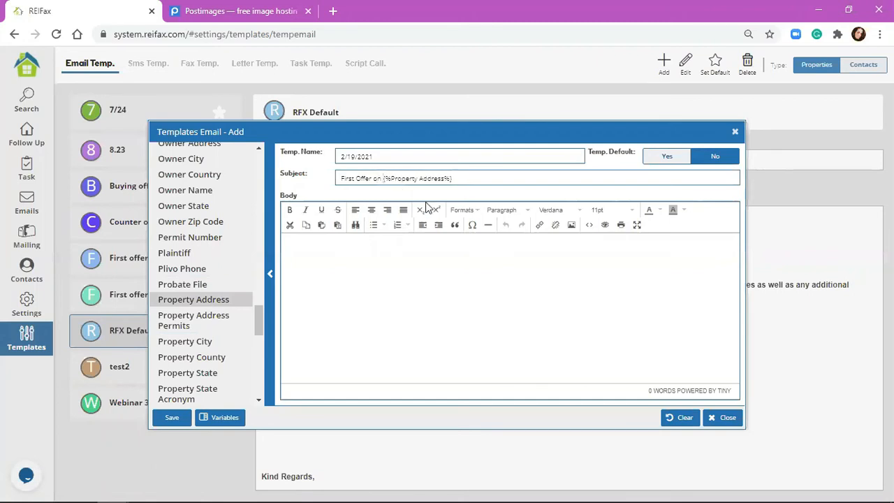
- Start the email body with a greeting line made of the Agent Nickname variable and a comma
click(386, 237)
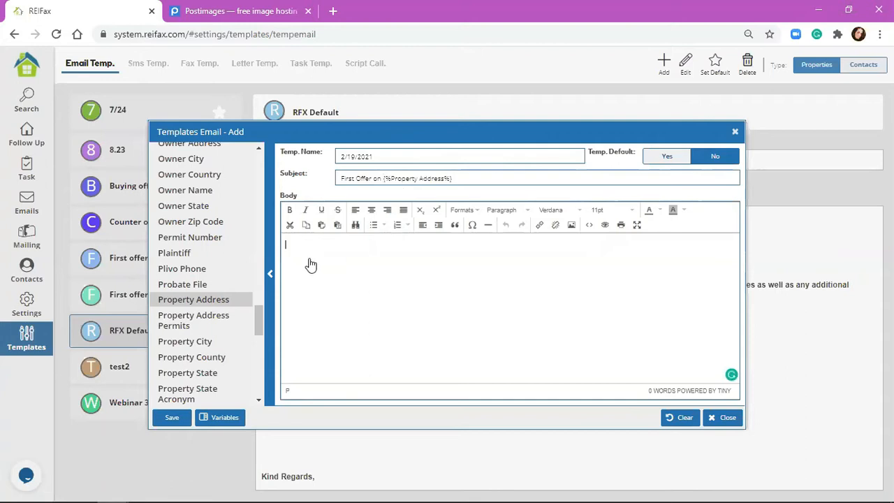
scroll(201, 252, up, 20)
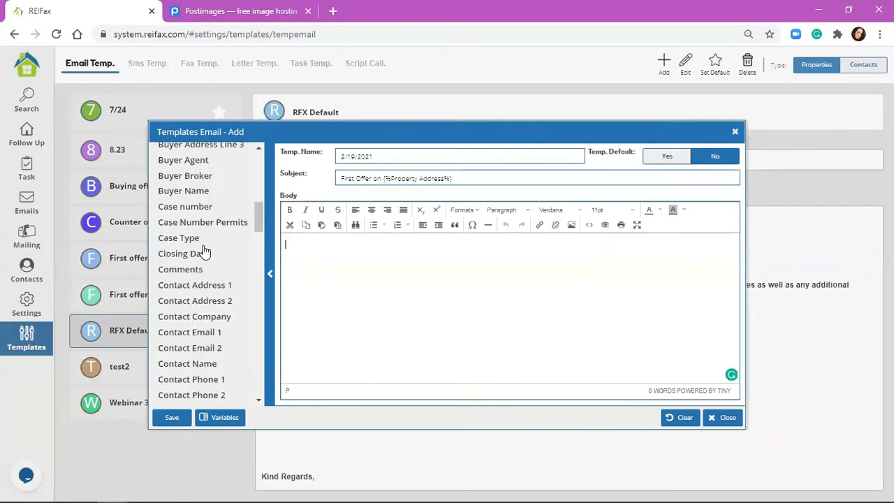
click(191, 308)
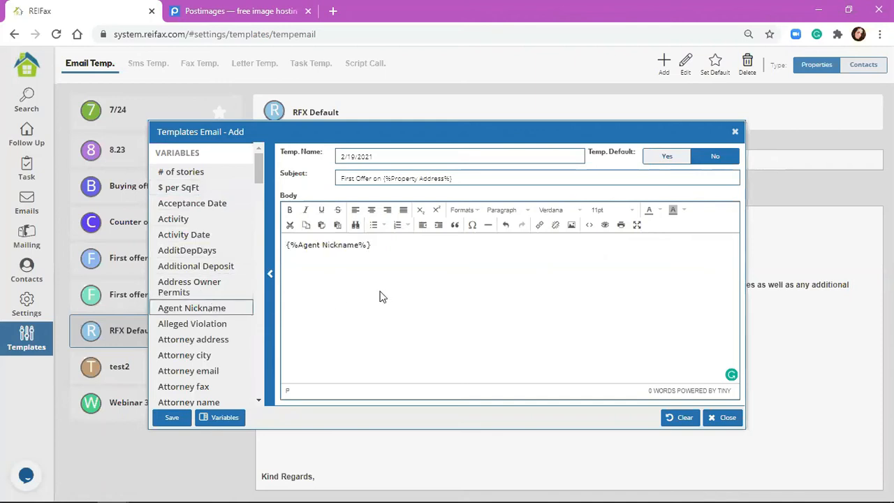
text(,)
key(Return)
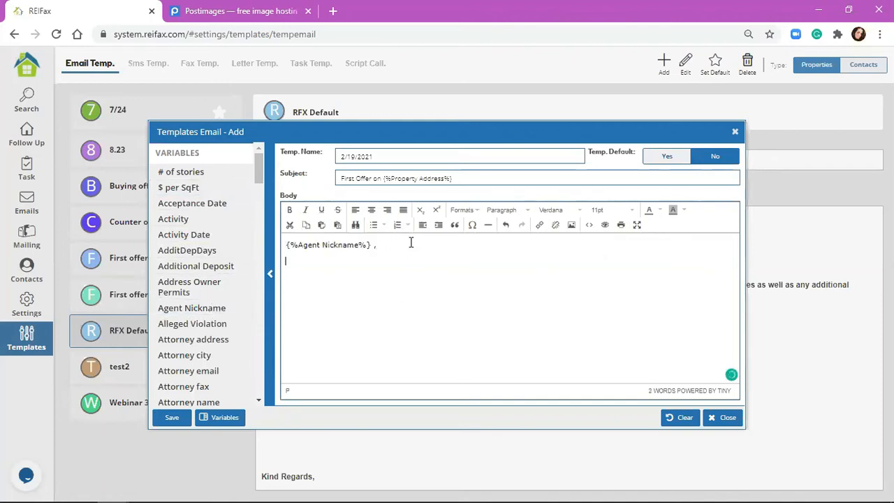
- Write "We're investors in the area purchasing all cash within 30 day closing date." below the greeting line
text(W)
key(BackSpace)
text(We're inv)
text(estors in the ar)
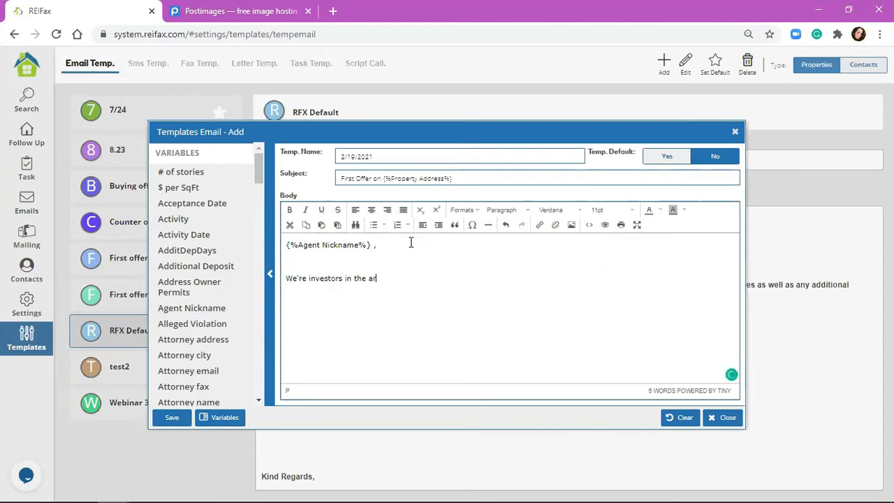
text(ea purchasing all cash)
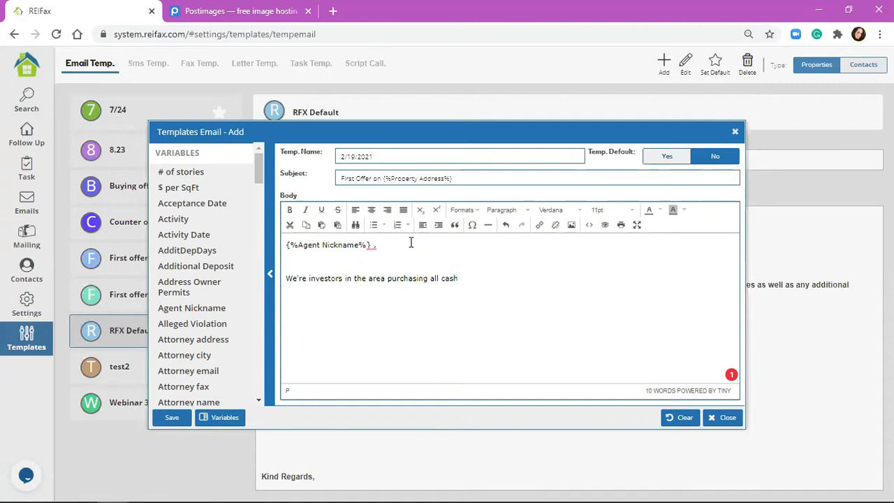
text(within 30 day)
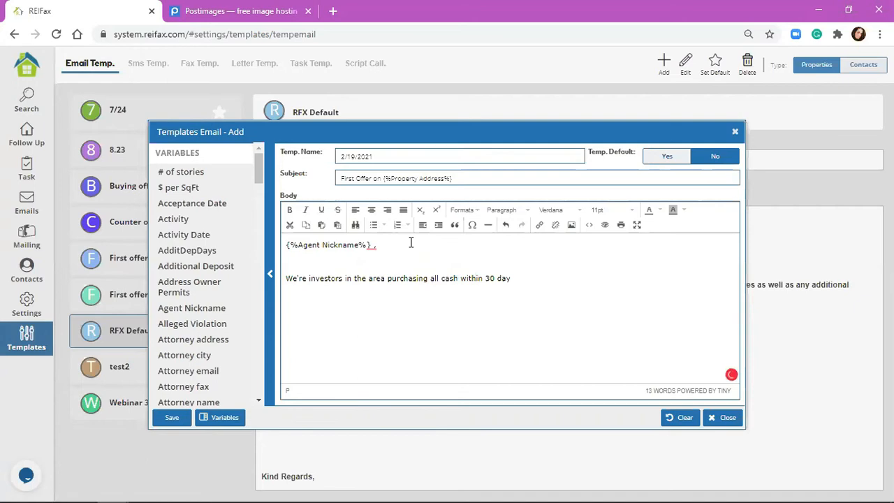
text(closing date.)
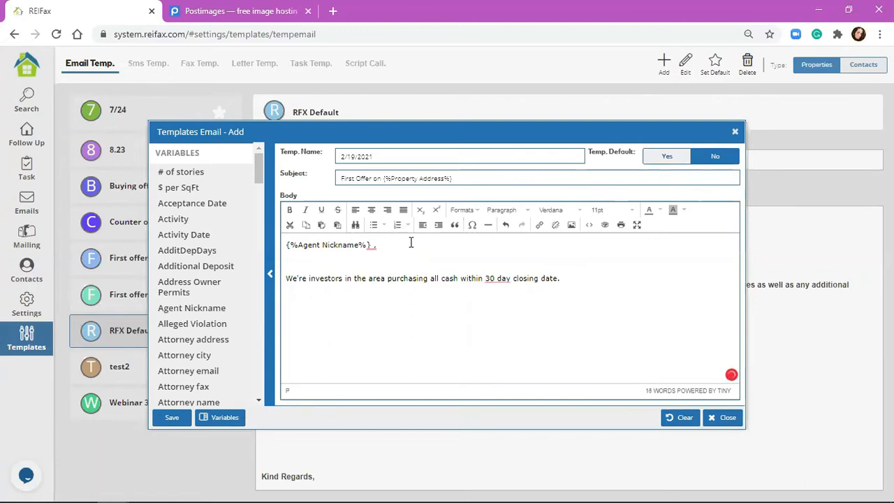
- Add the line "Please review the contract attached." and close the email body with "Regards,"
key(Return)
text(Please review the contract att)
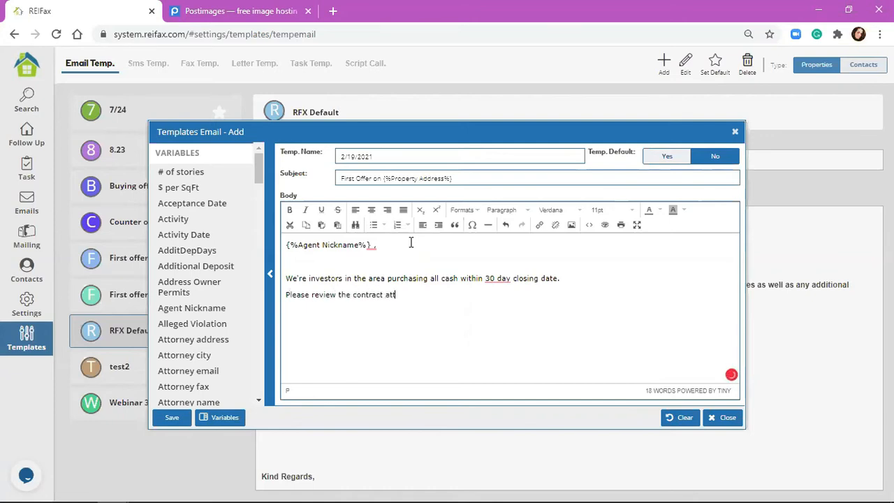
text(ached.  )
text(Regards)
text(,)
click(558, 280)
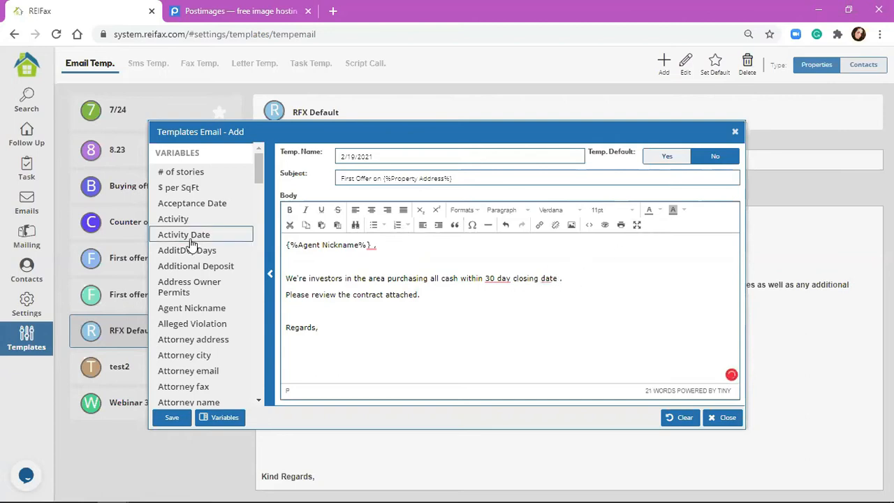
scroll(194, 250, down, 3)
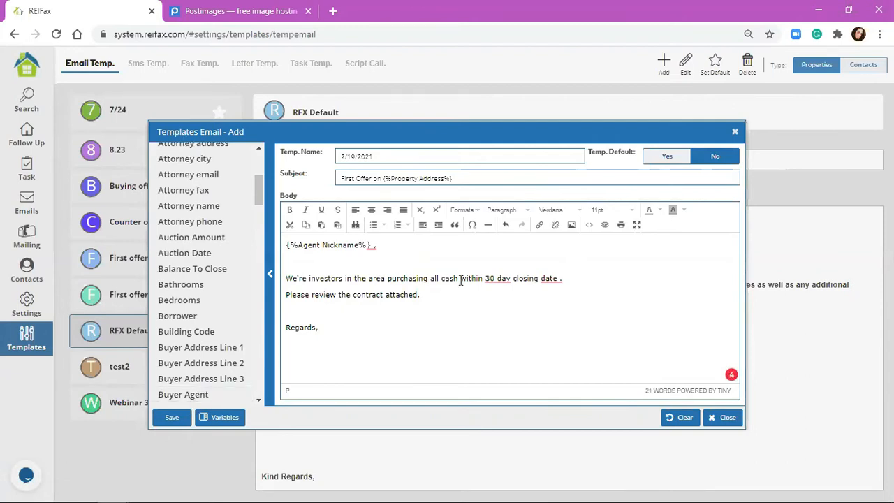
key(BackSpace)
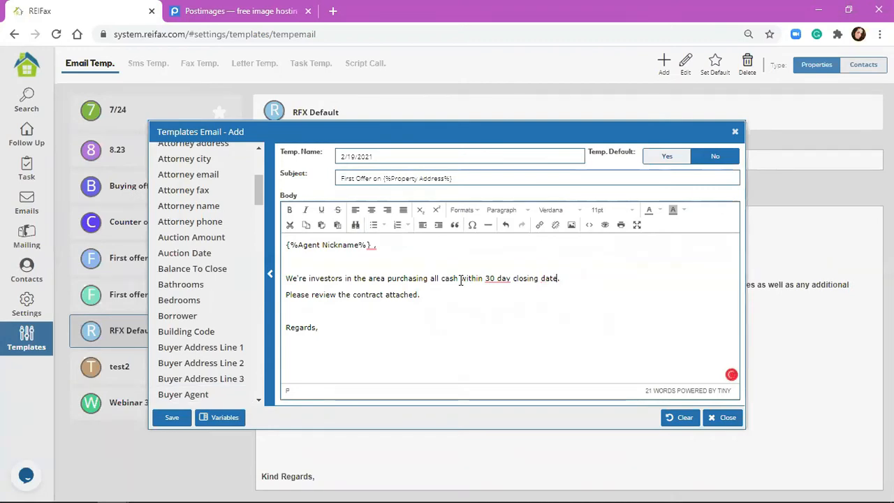
drag(539, 128, 488, 145)
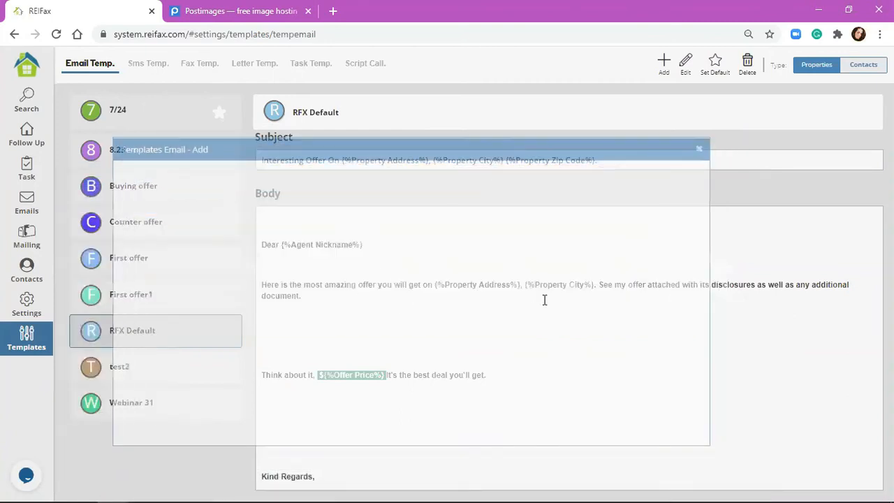
- Extend the investor sentence with ", we're interested in" followed by the Property Address and Property City variables, separated by a comma
text(, w)
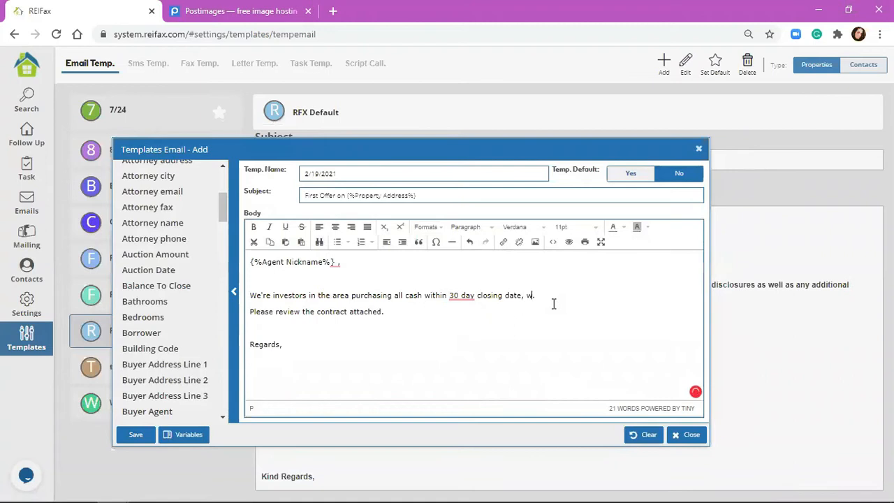
text(e're interested in)
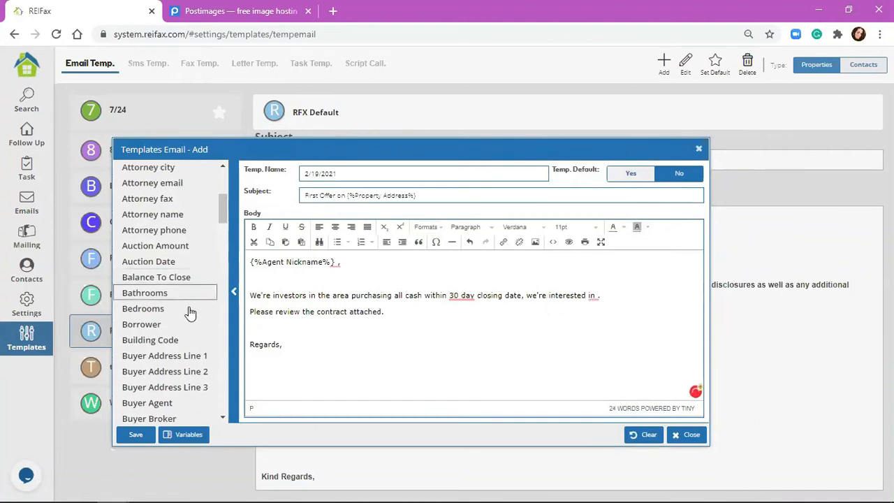
scroll(189, 313, down, 3)
scroll(189, 312, down, 12)
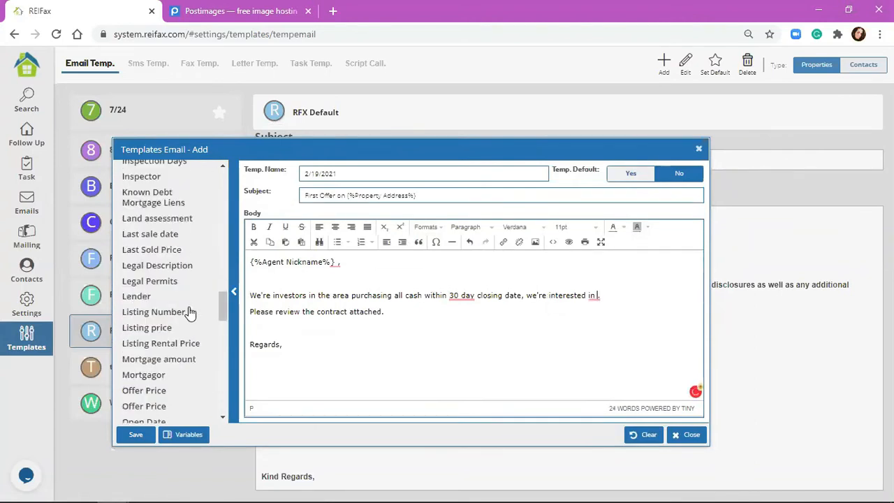
scroll(189, 310, down, 4)
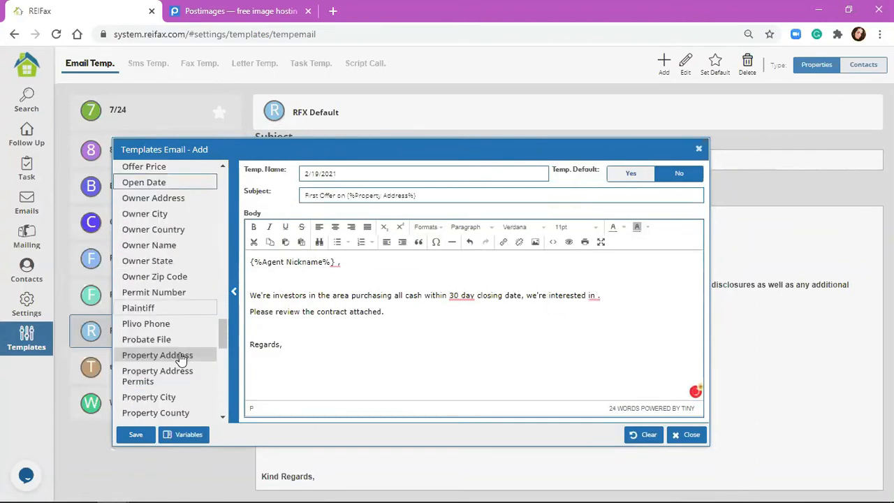
double_click(183, 355)
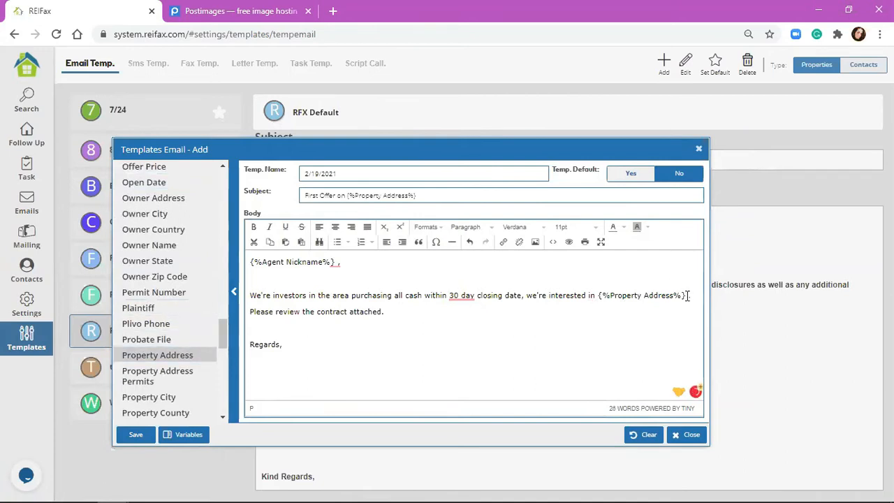
scroll(207, 334, down, 2)
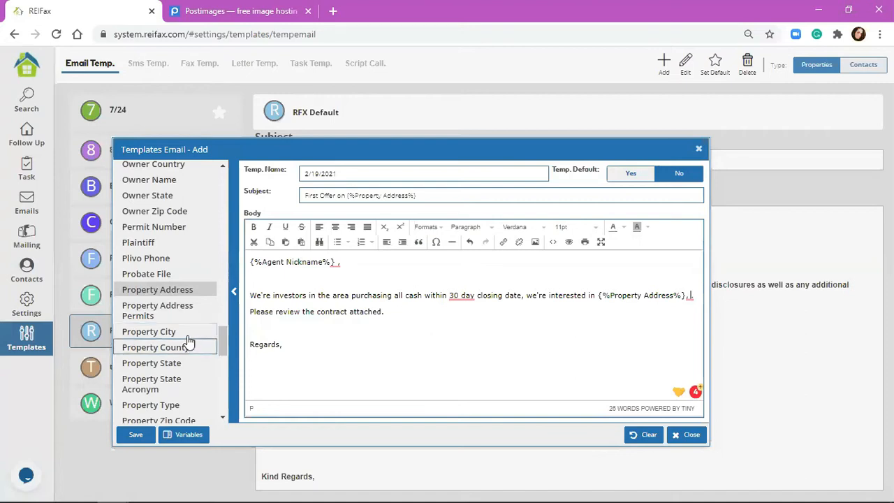
click(188, 333)
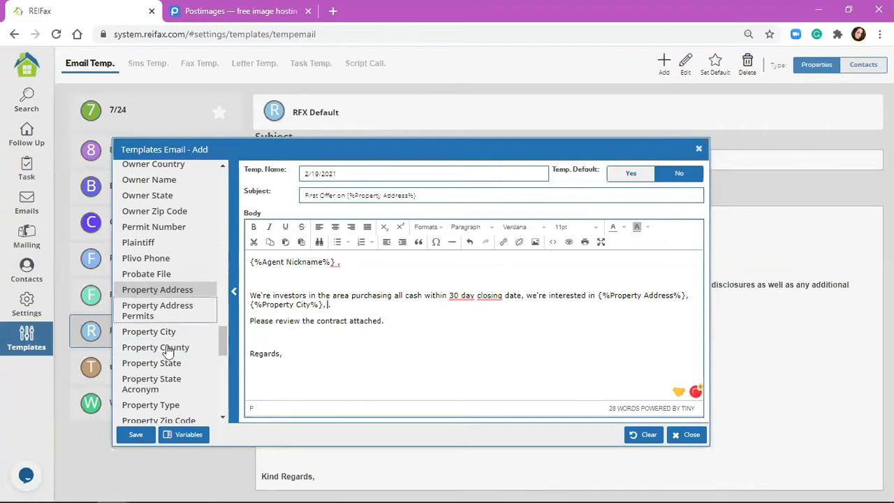
click(178, 369)
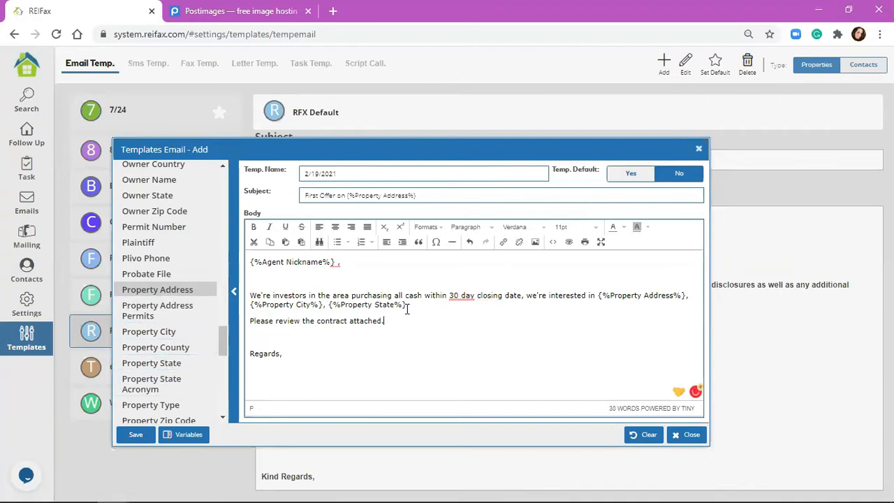
drag(407, 306, 329, 307)
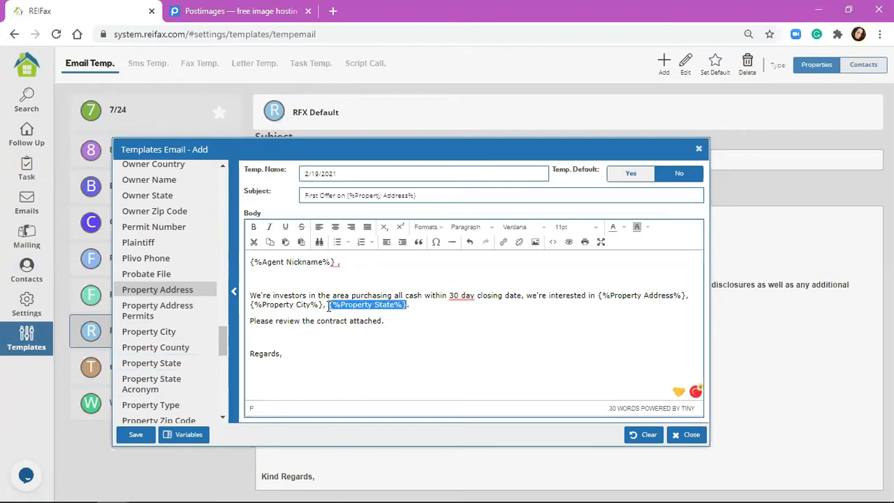
key(Delete)
- Add the Property State Acronym and Property Zip Code variables after the Property City variable, separated by a space
click(209, 384)
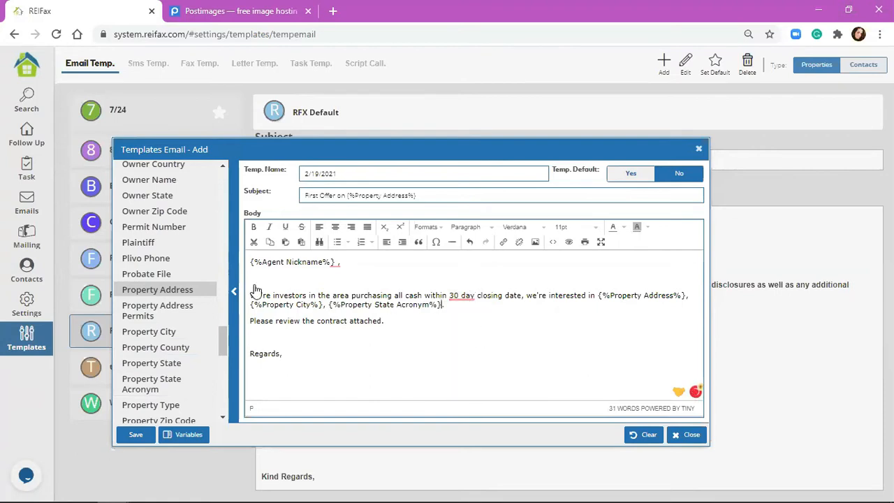
click(189, 421)
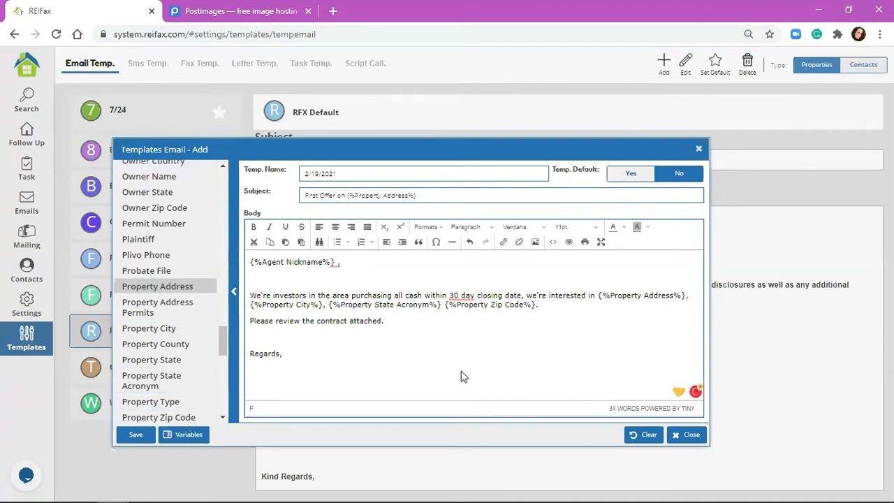
- Sign the email body with the sender's first name below "Regards," and save the template
click(313, 364)
text(Dani)
click(162, 427)
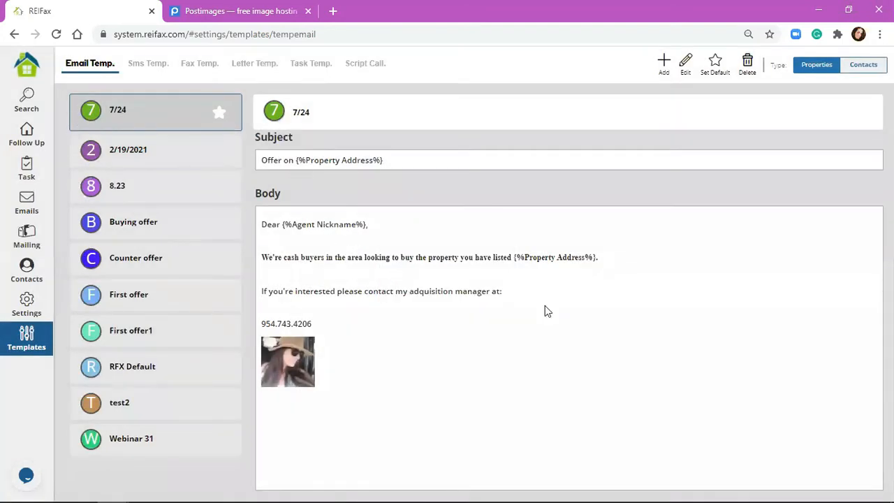
- Try reusing the 7/24 template's body text in a new email template, and discard the draft
drag(263, 224, 509, 320)
key(ctrl+c)
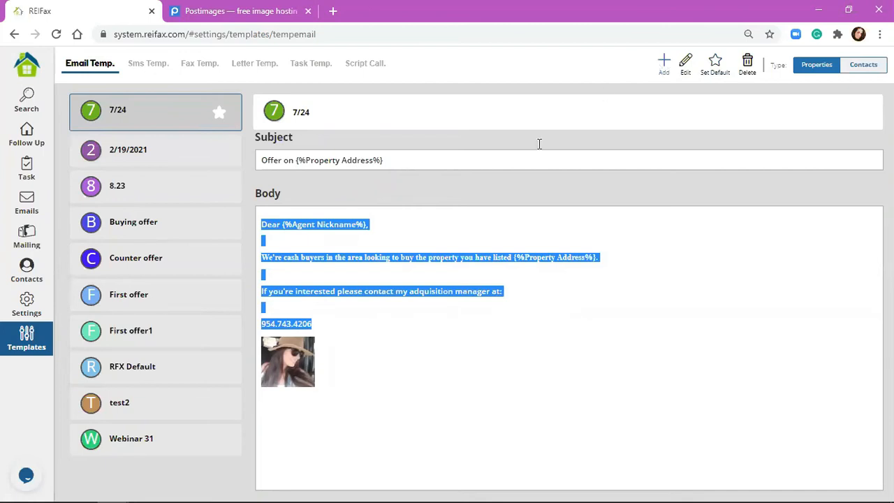
click(177, 240)
key(ctrl+v)
drag(190, 245, 274, 250)
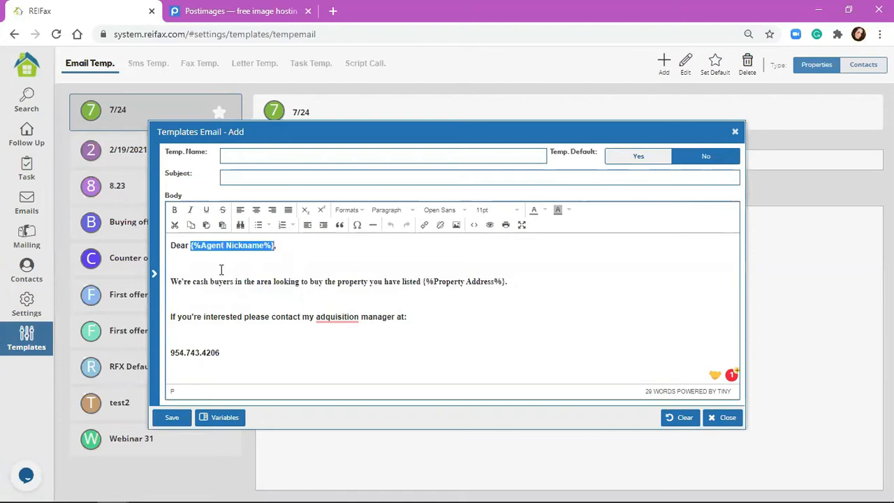
click(223, 417)
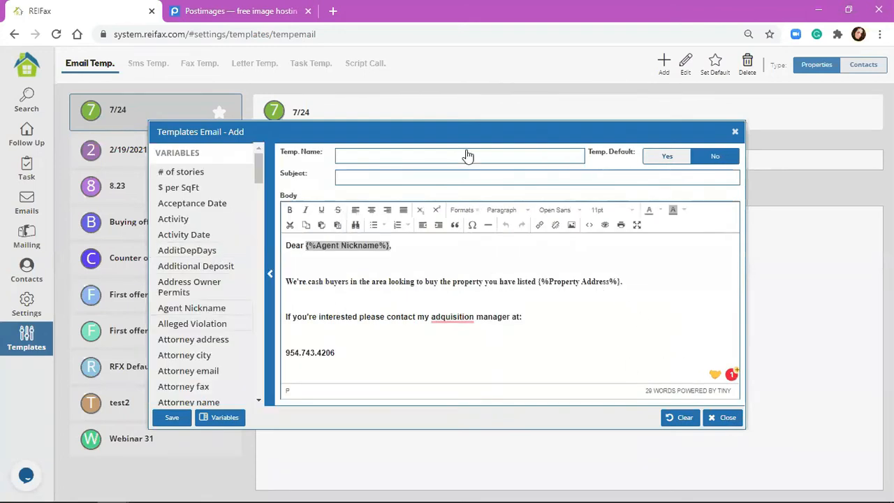
click(469, 97)
- Review the 2/19/2021 template and compare the Properties email templates with the Contacts ones
click(209, 162)
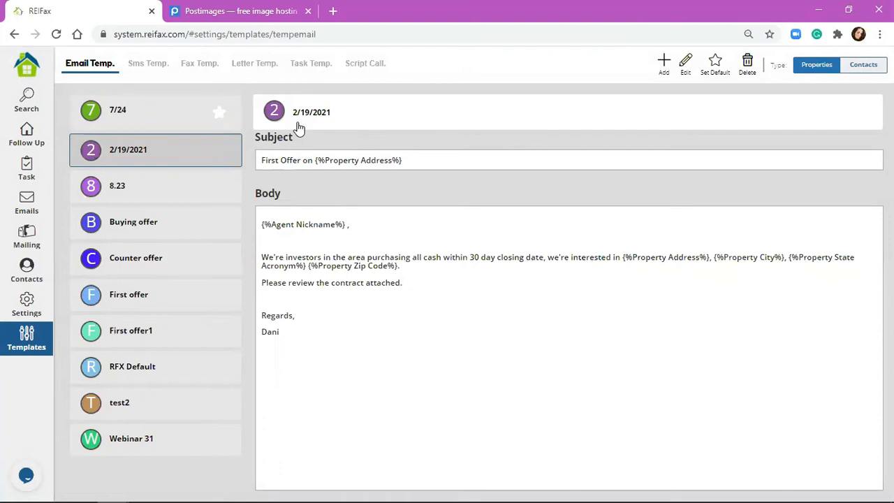
click(830, 68)
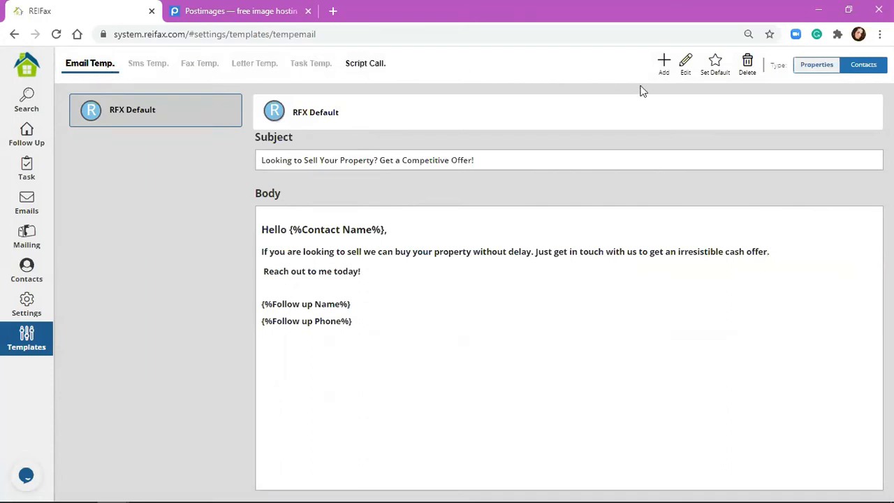
click(818, 69)
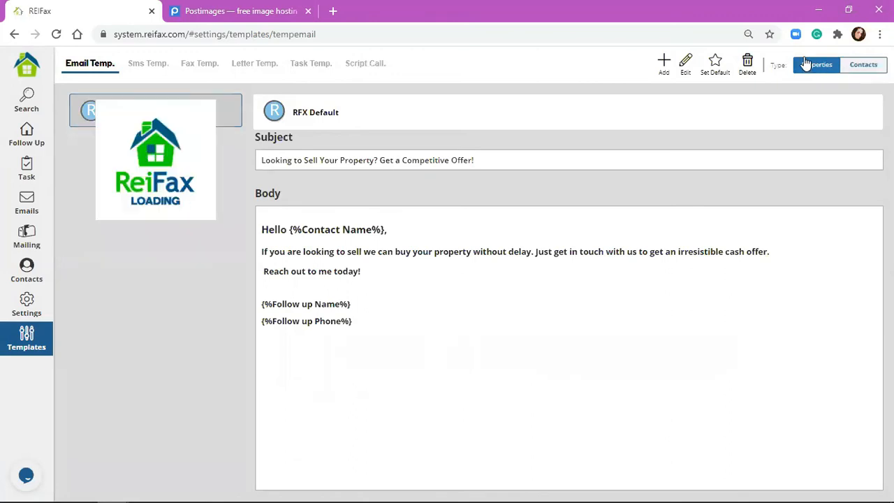
click(836, 65)
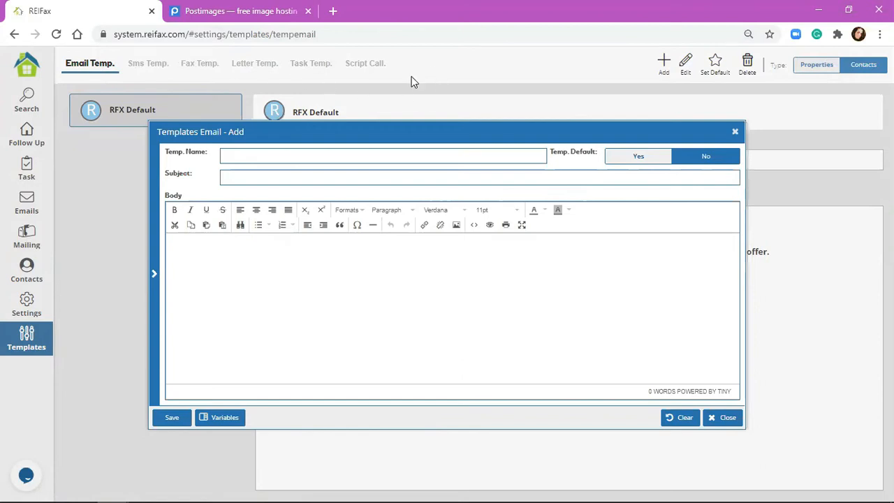
- Examine the variables offered for a new Contacts email template and close the blank template without saving
scroll(259, 401, down, 3)
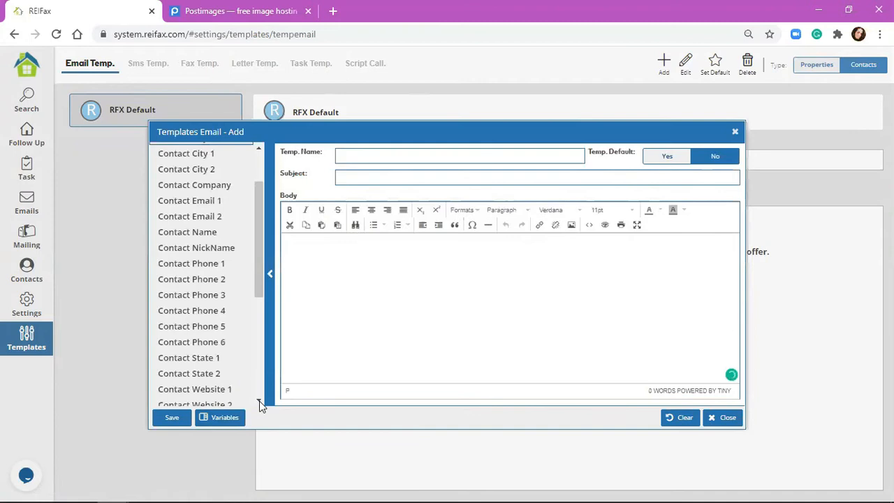
scroll(187, 203, up, 3)
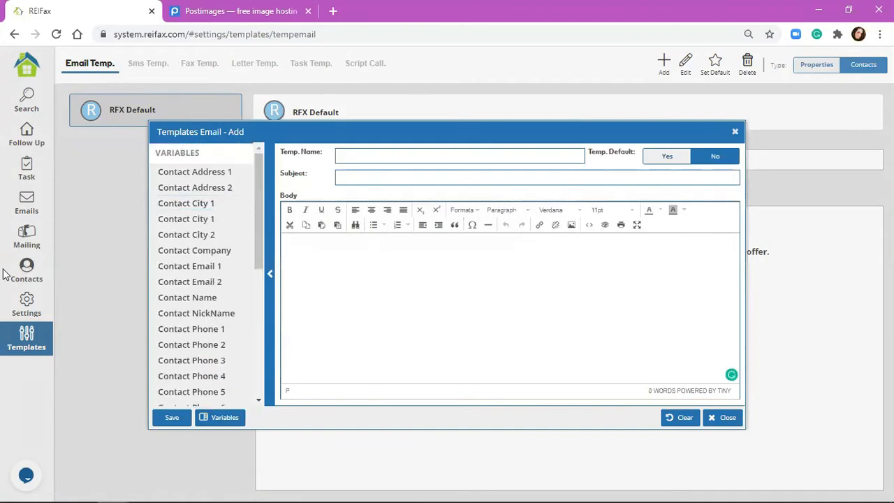
scroll(199, 271, down, 3)
scroll(199, 271, down, 3)
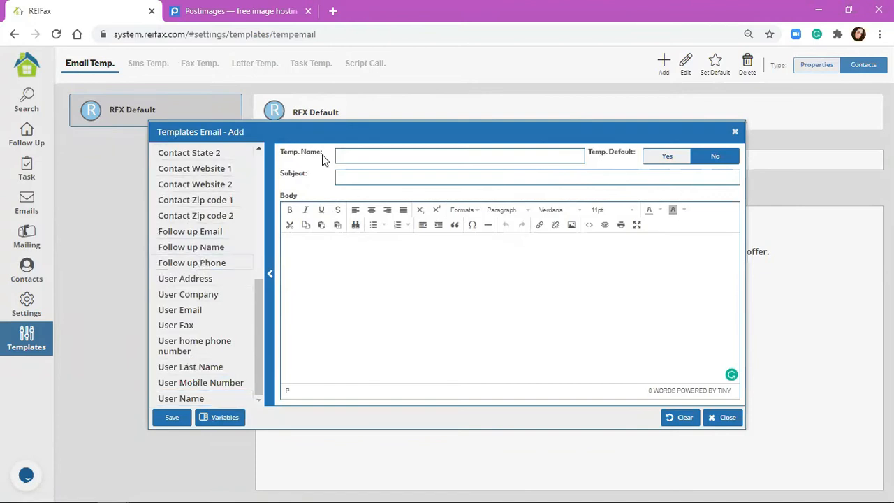
click(344, 284)
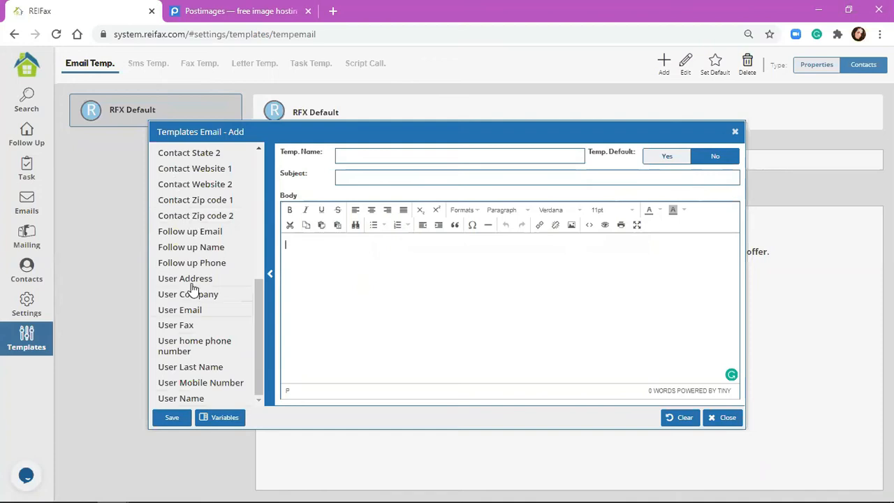
scroll(198, 162, up, 5)
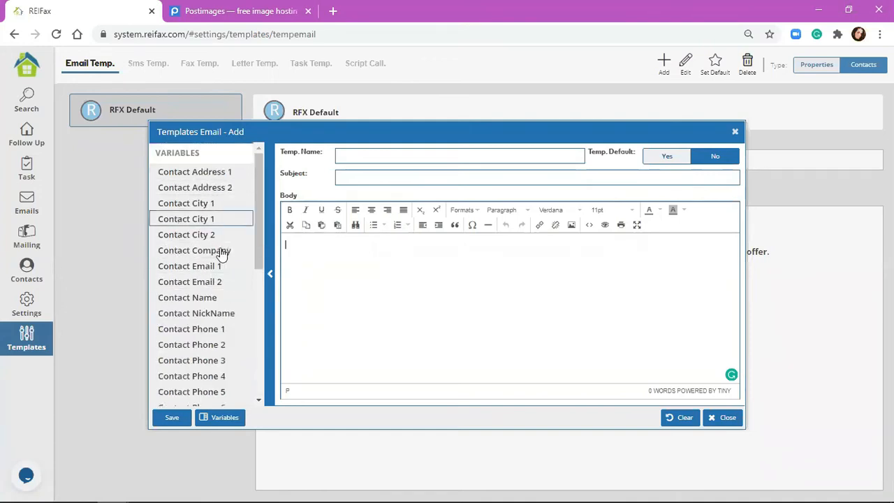
click(709, 417)
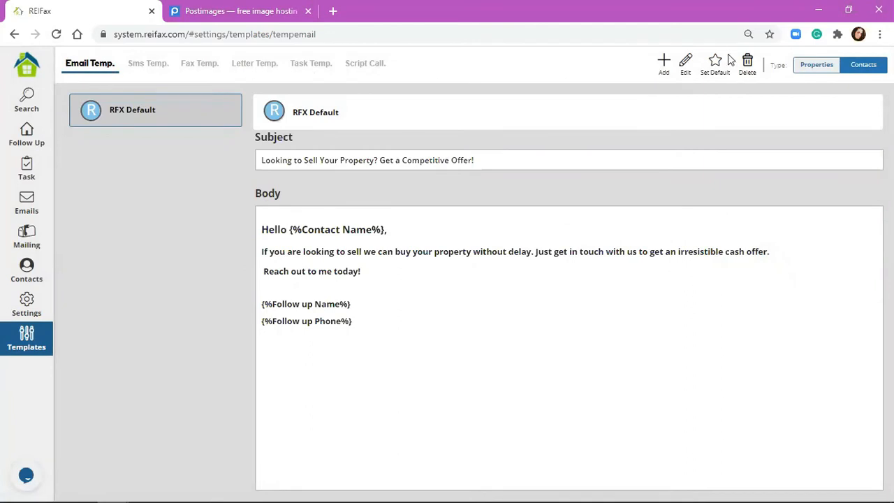
- Make 2/19/2021 the default Properties email template and delete the First offer1 template
click(808, 78)
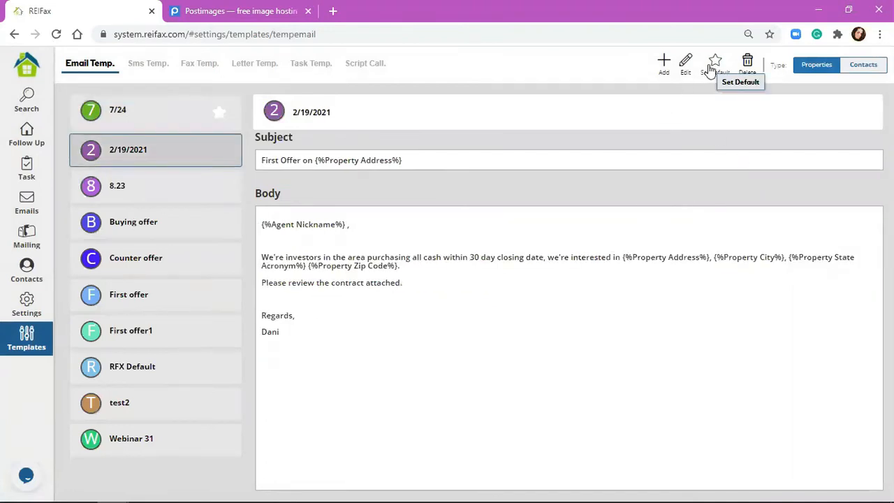
click(713, 66)
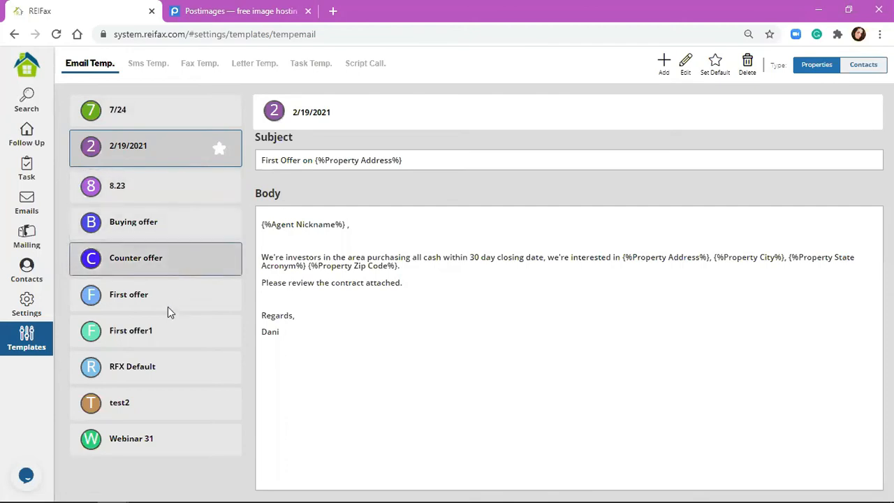
click(167, 330)
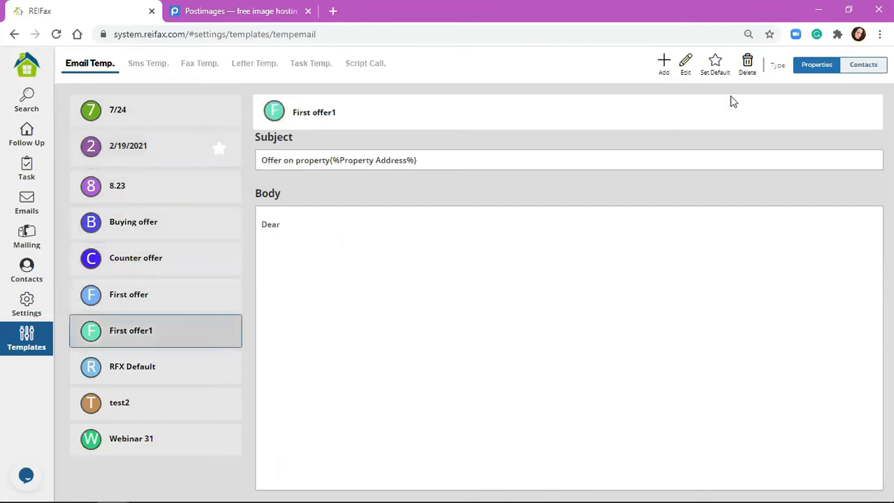
click(751, 66)
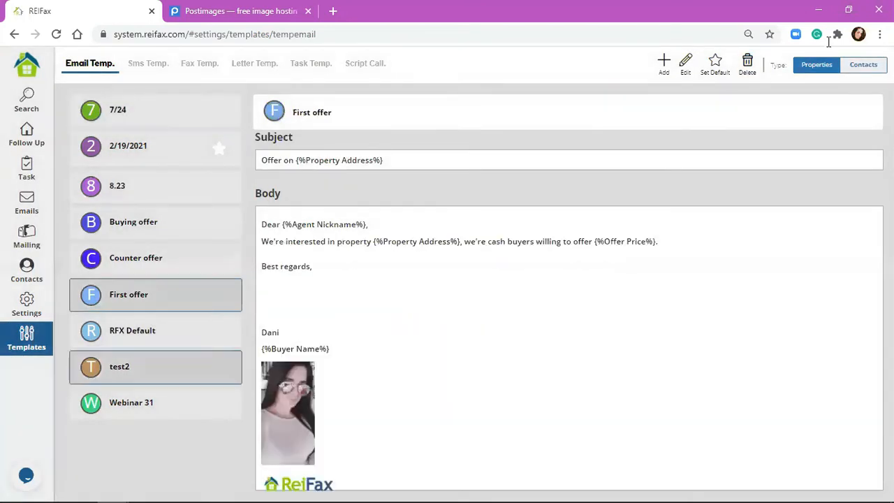
- Remove the picture at the end of the test2 template's body and save the template
click(684, 66)
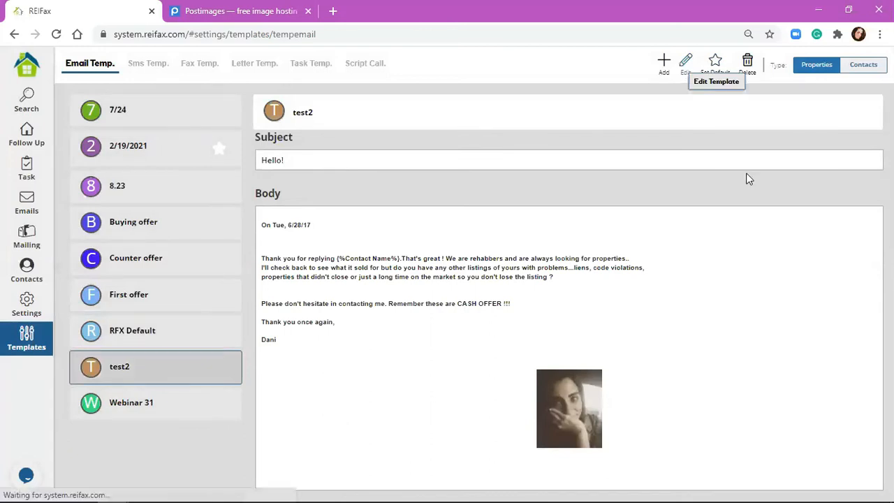
scroll(521, 319, down, 3)
click(521, 319)
key(BackSpace)
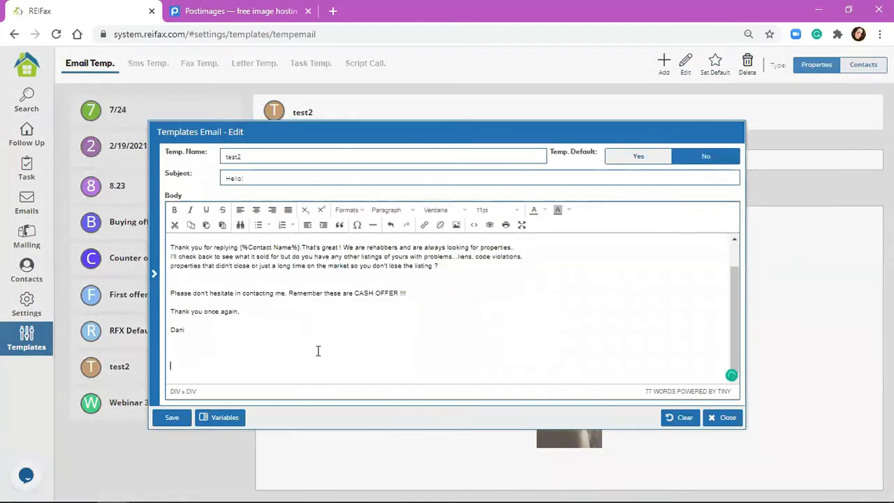
key(BackSpace)
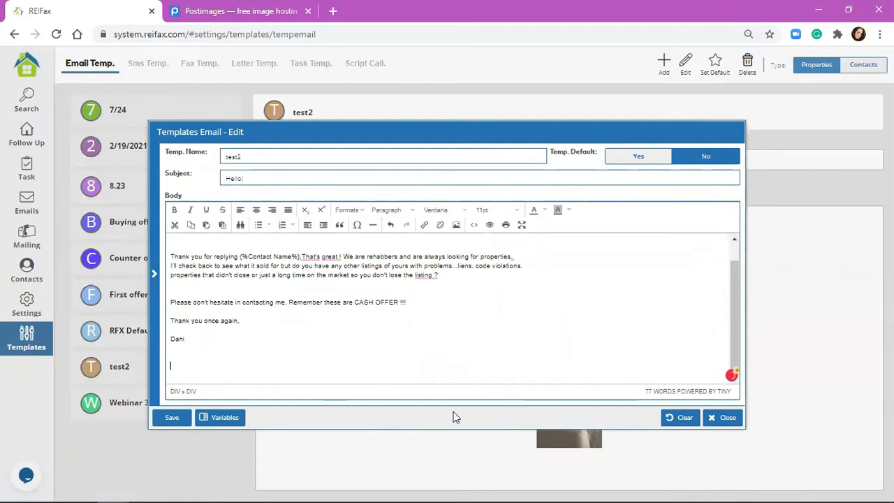
click(169, 419)
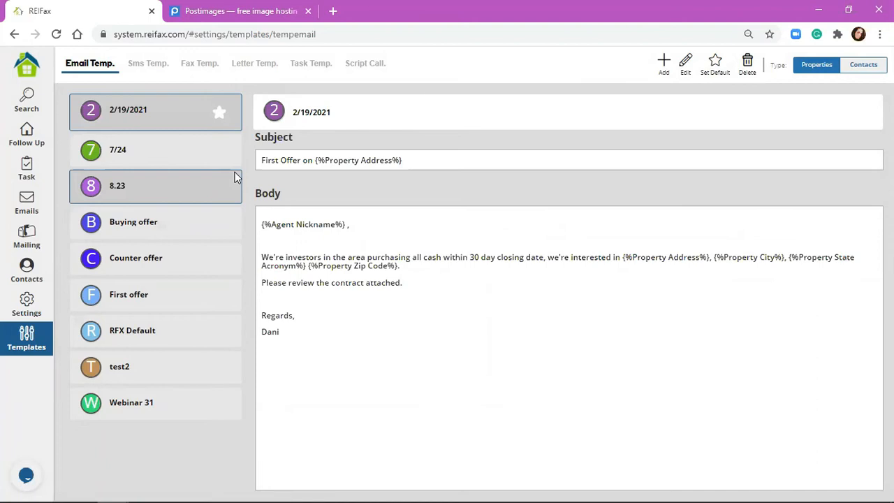
- Open the 2/19/2021 email template for editing, add two new lines below the signature and start inserting an image
click(686, 74)
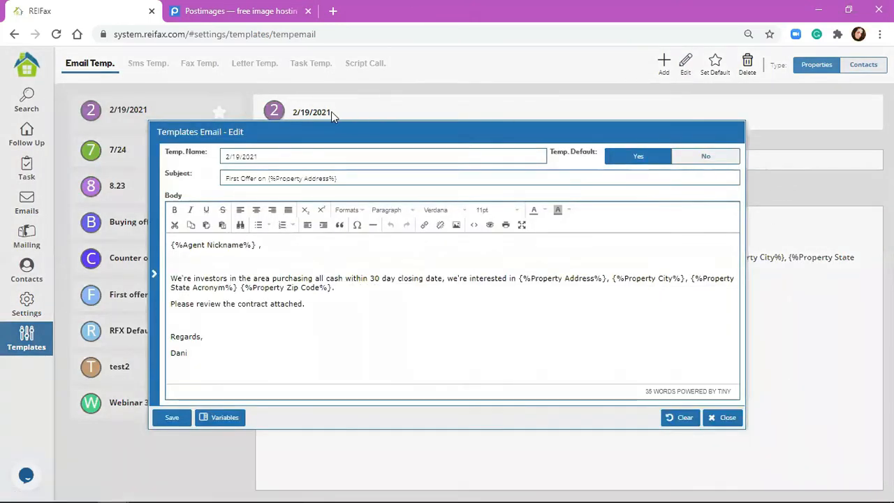
click(262, 352)
key(Return)
key(Return)
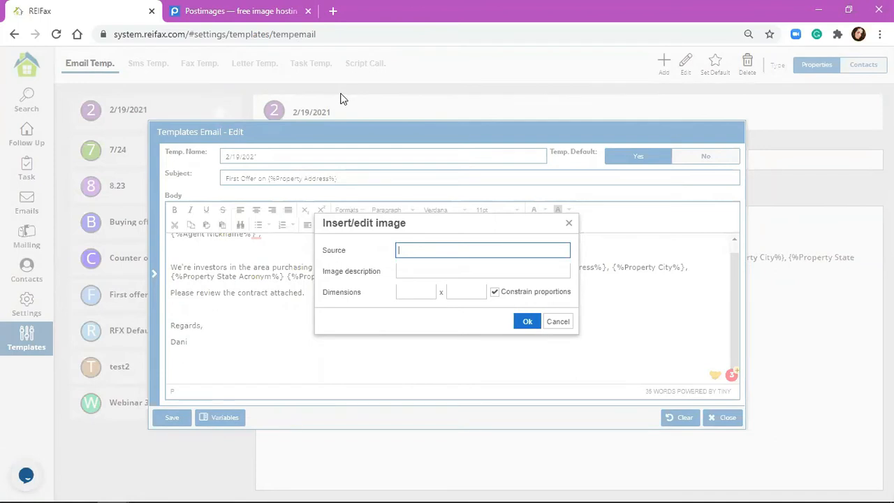
- Switch to Postimages and upload the picture 006-deconstructed-bouquets-05_Exposure2 from the Pictures folder
click(185, 8)
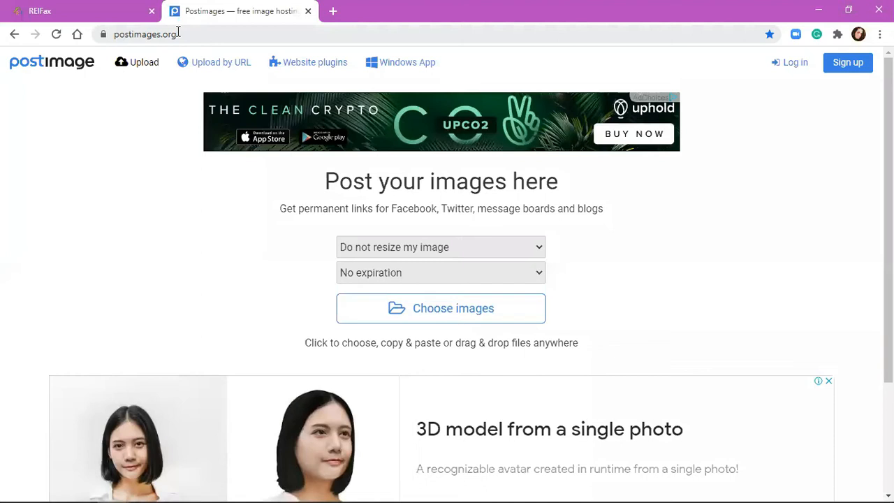
click(440, 315)
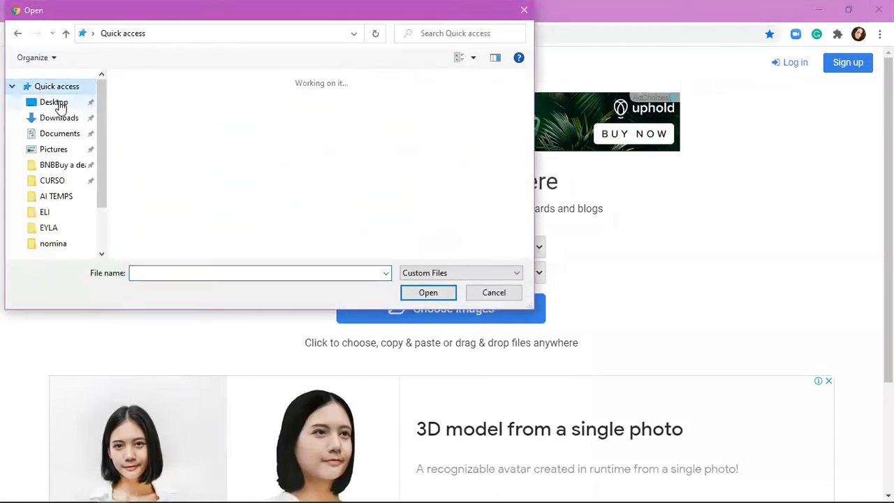
click(61, 105)
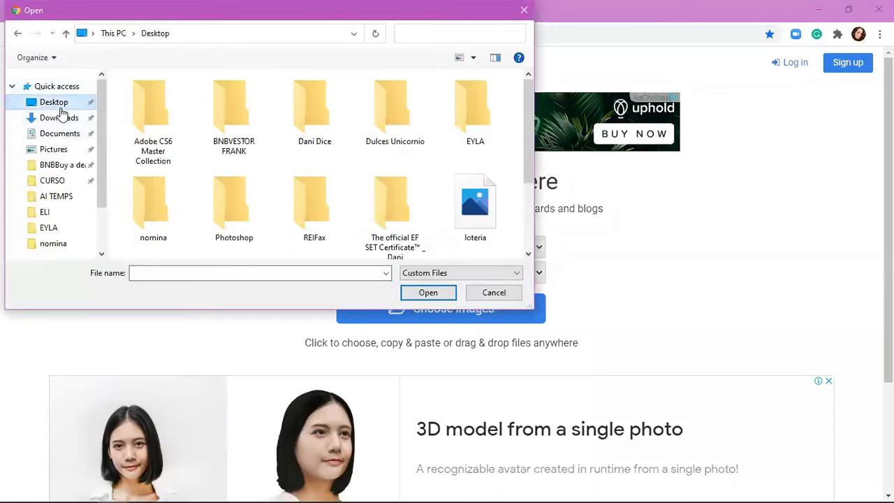
double_click(230, 137)
scroll(216, 136, down, 2)
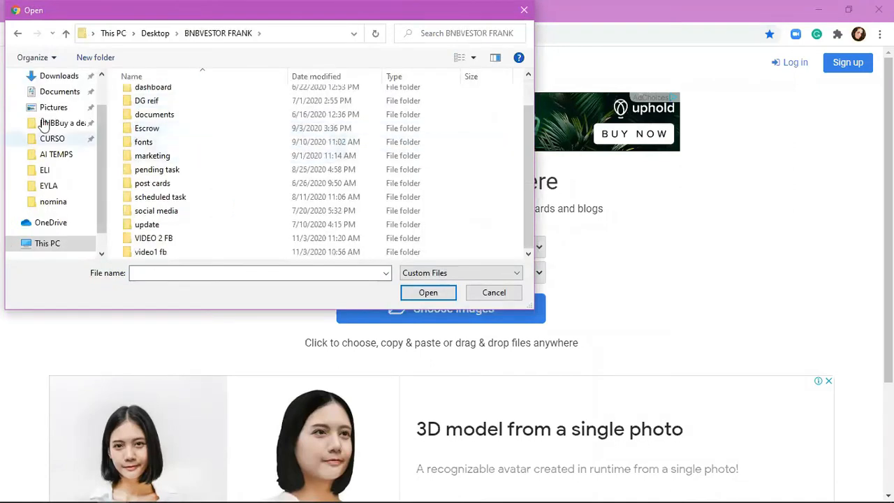
scroll(56, 118, up, 1)
click(56, 101)
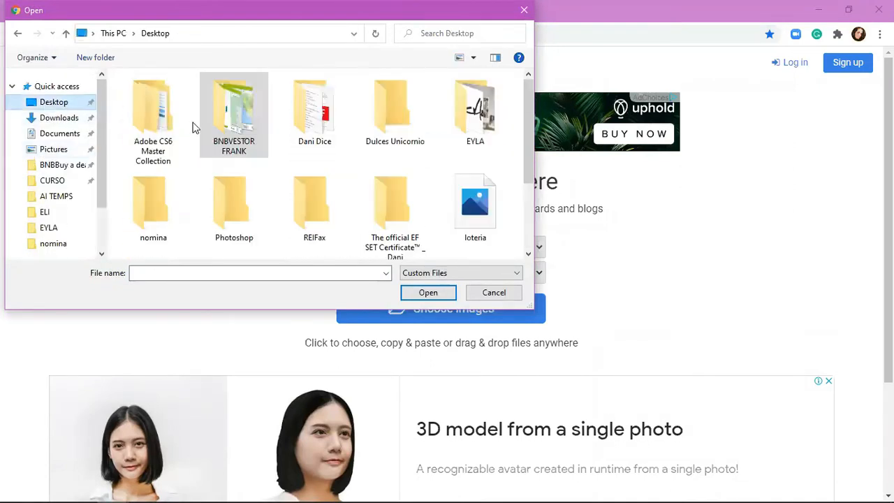
double_click(321, 226)
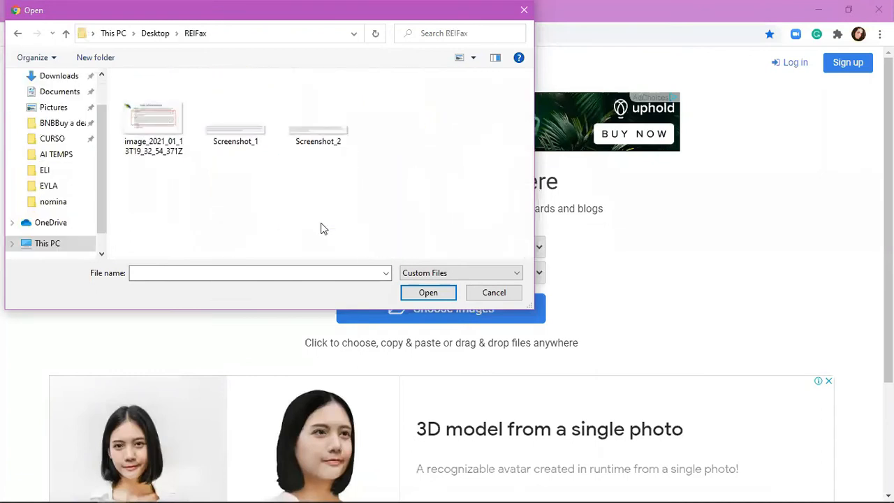
scroll(59, 130, up, 2)
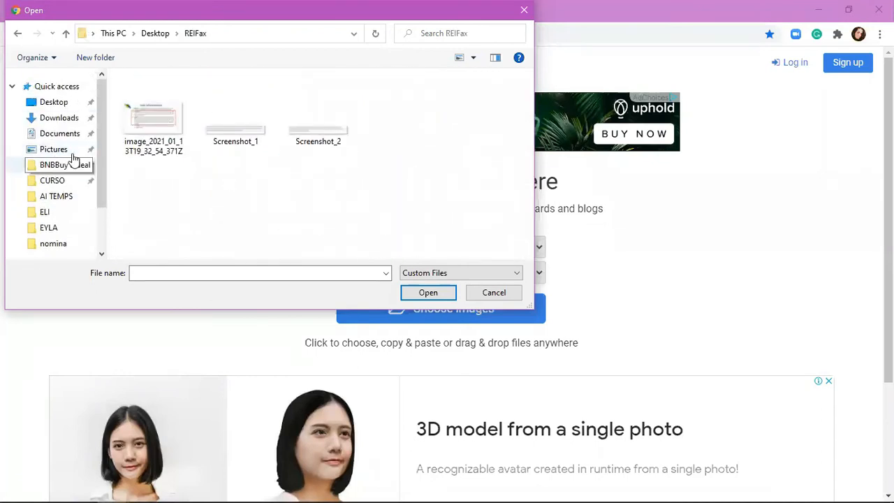
click(77, 150)
click(287, 181)
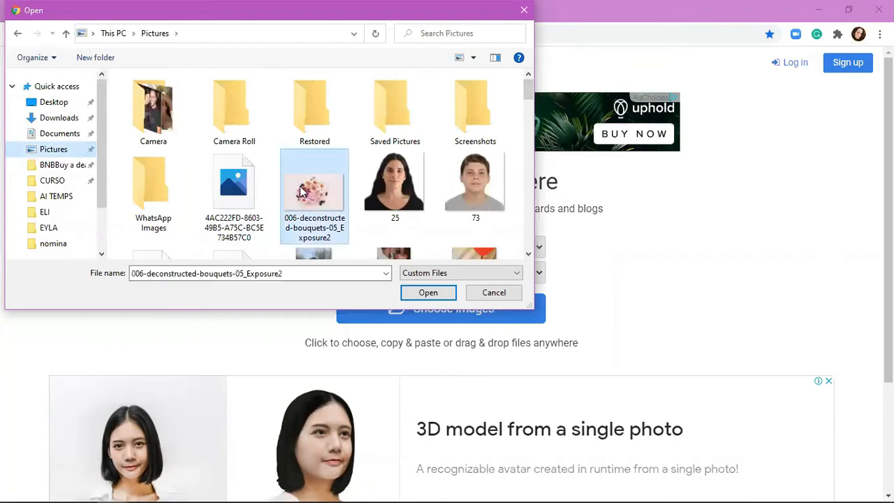
click(427, 294)
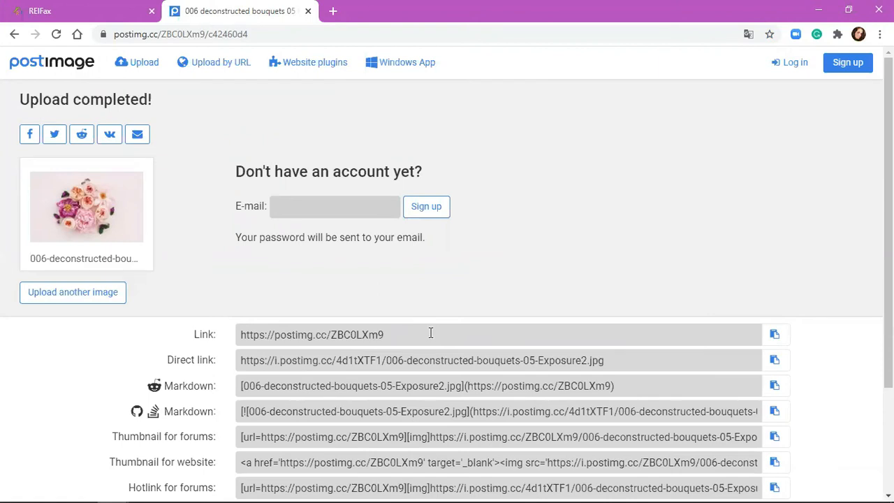
- Copy the direct link of the uploaded bouquet image
click(773, 365)
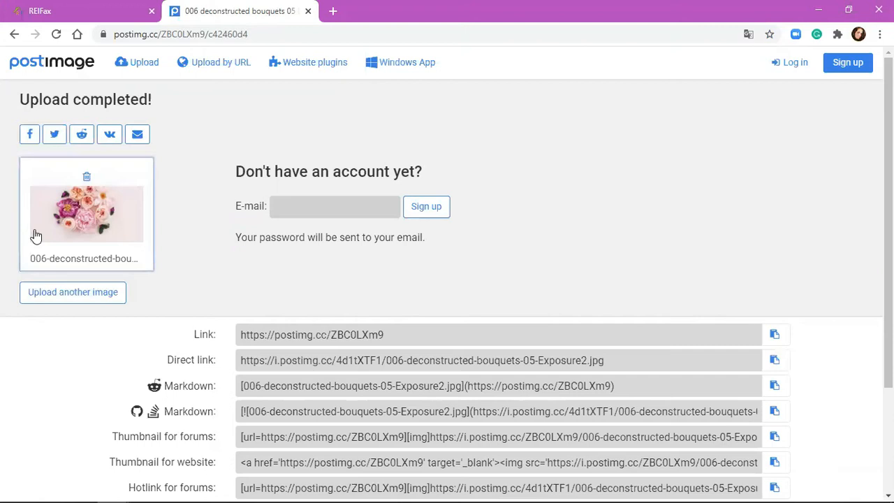
click(774, 361)
click(776, 362)
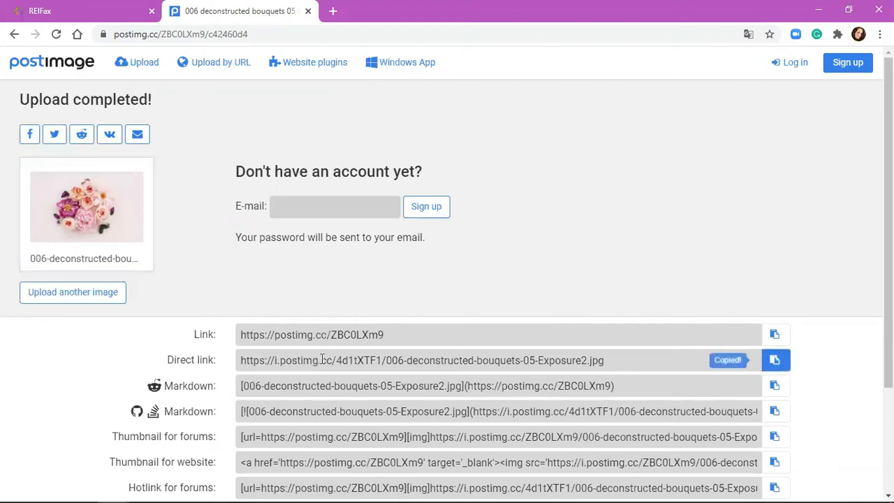
- Switch back to REIFax and insert the image below the signature from the copied direct link, with the description "d"
click(110, 6)
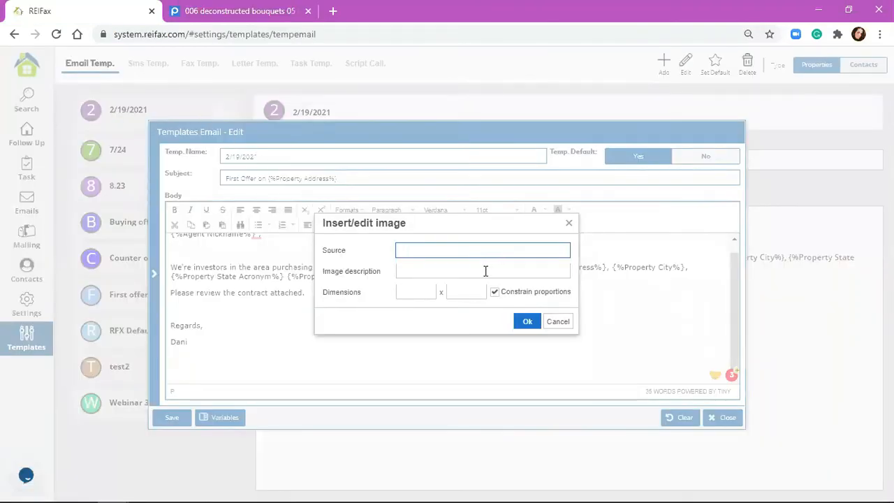
key(ctrl+v)
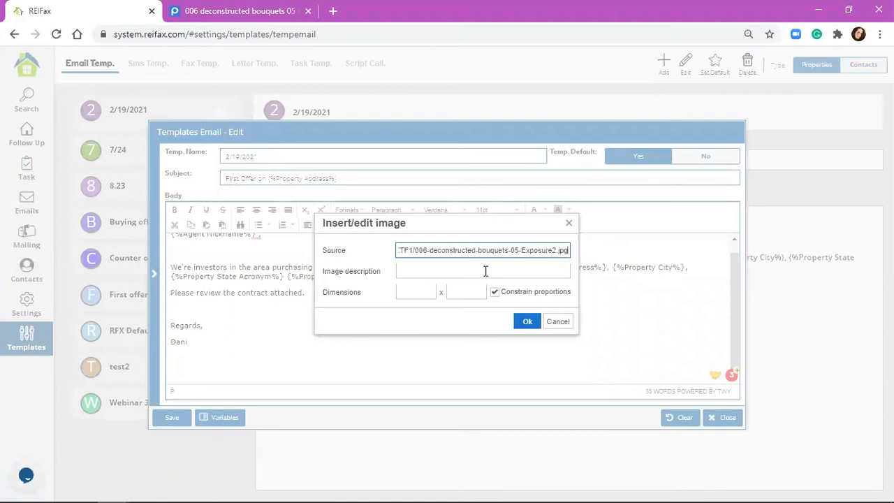
right_click(441, 250)
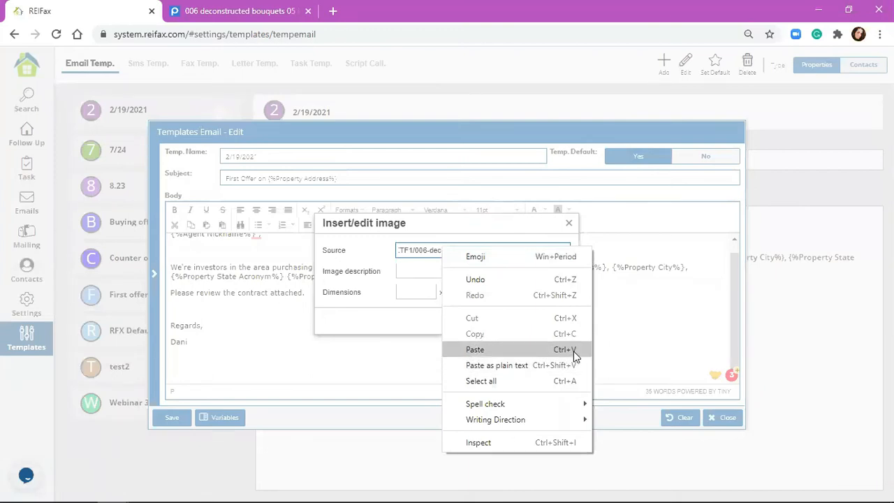
click(419, 269)
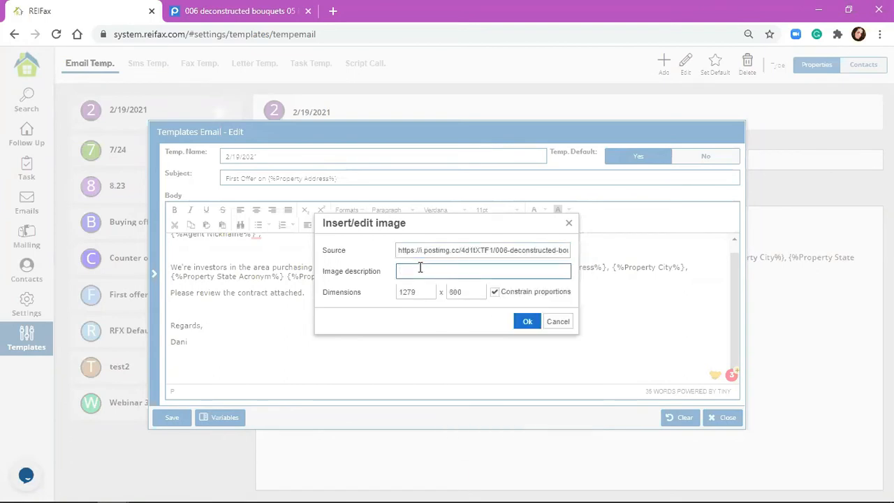
text(d)
key(Return)
- Shrink the inserted bouquet image proportionally to a small signature-sized picture
scroll(329, 345, up, 5)
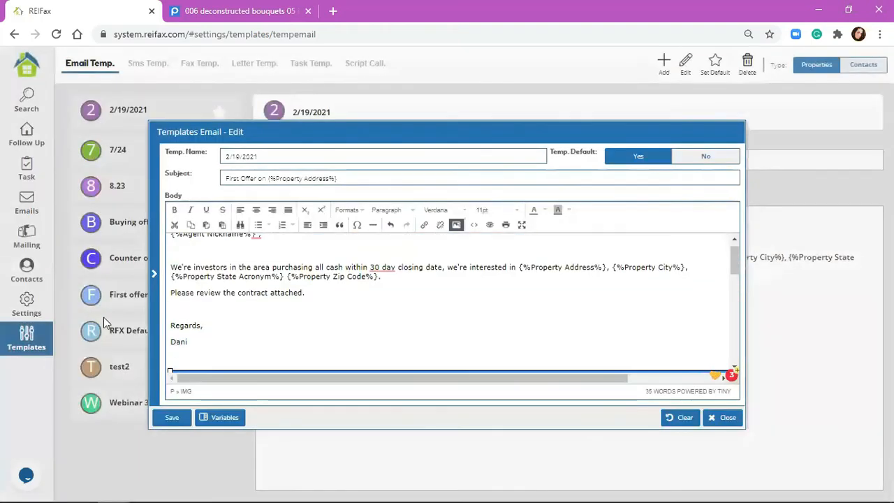
scroll(556, 343, down, 5)
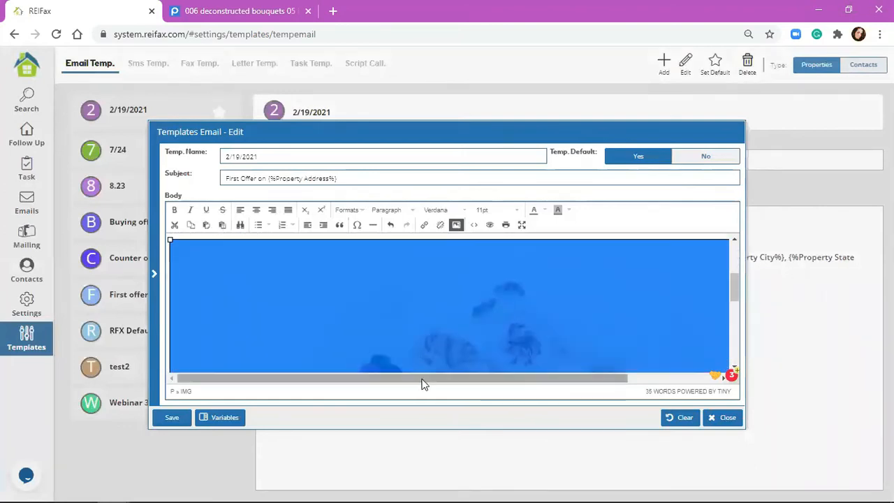
drag(423, 378, 594, 370)
scroll(668, 327, up, 3)
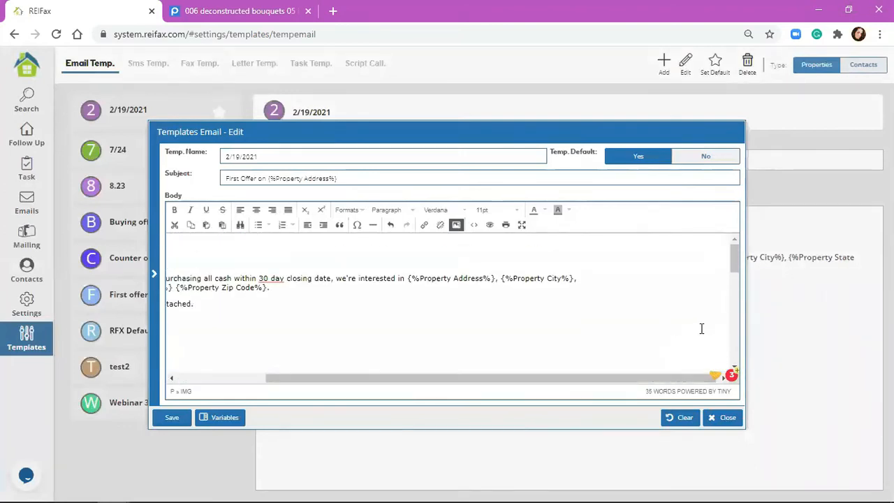
scroll(727, 320, down, 1)
drag(728, 317, 272, 390)
scroll(435, 259, down, 2)
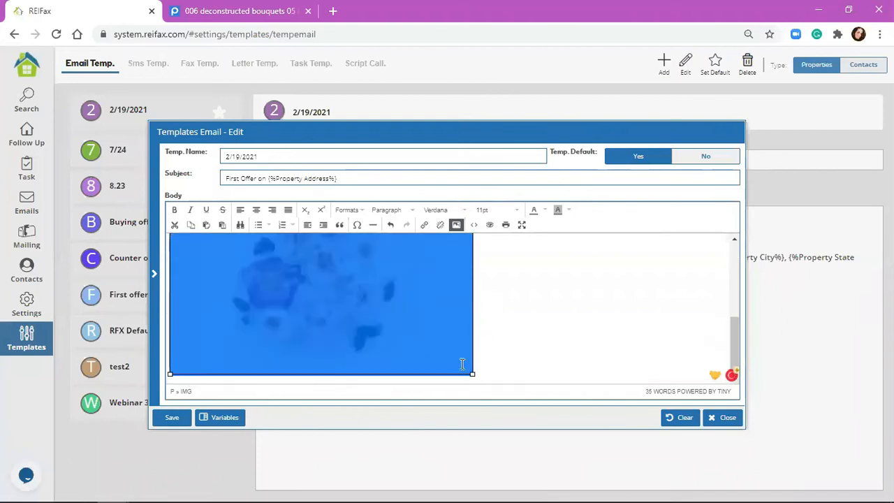
drag(469, 374, 327, 313)
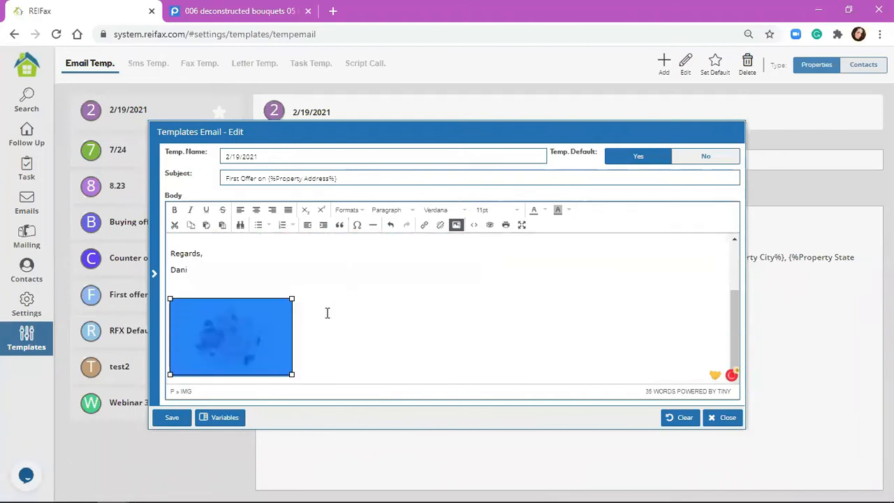
- Deselect the image and save the 2/19/2021 template, dismissing the resulting message
click(229, 294)
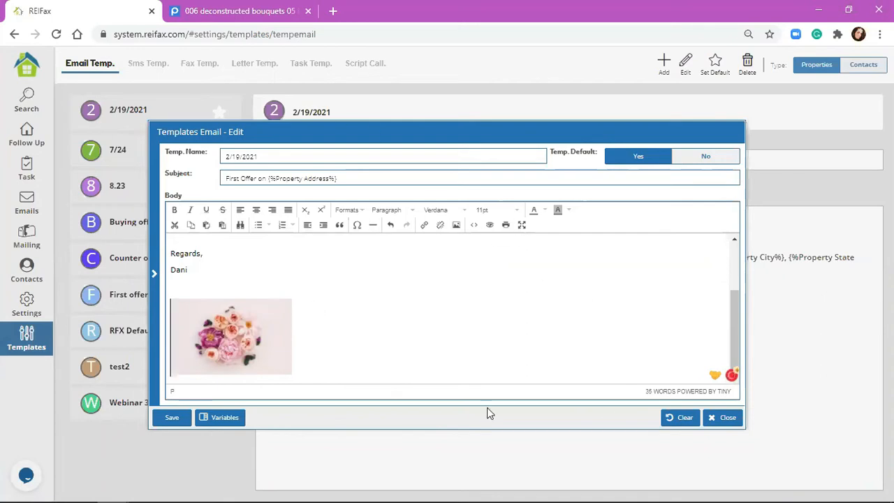
click(172, 418)
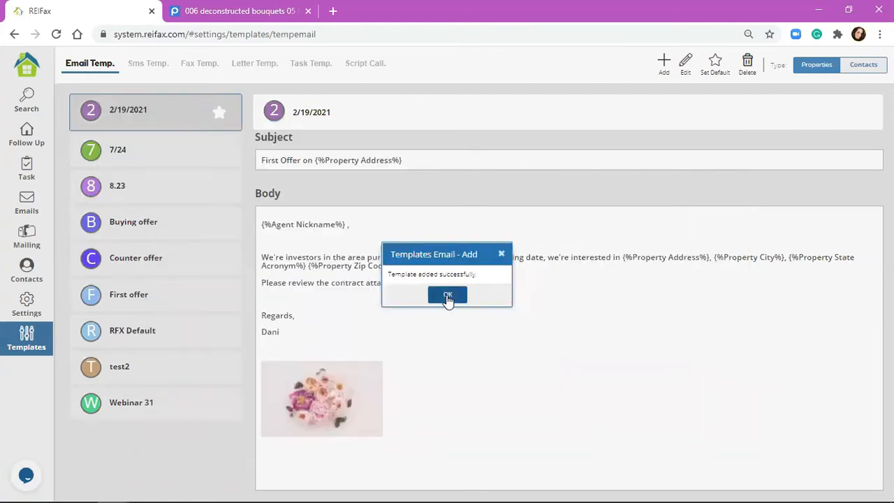
click(447, 299)
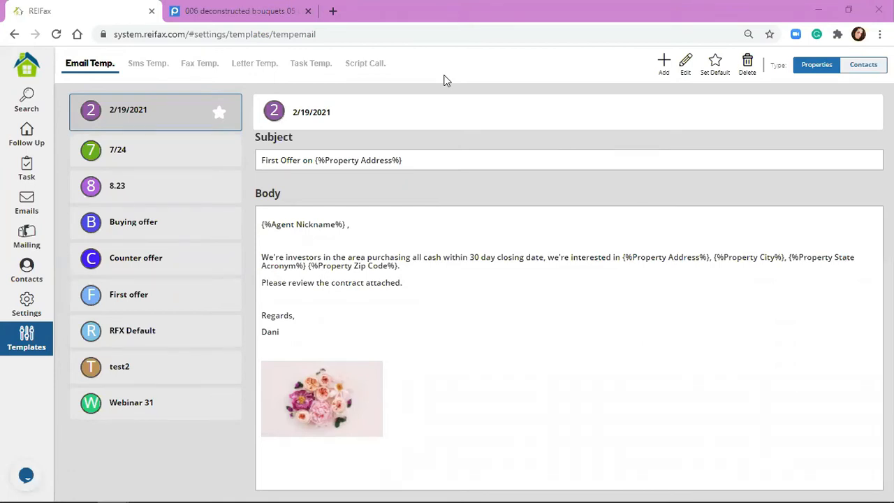
- Go to the Control Panel, reopen the Templates section from there and view the SMS templates for Properties
click(28, 66)
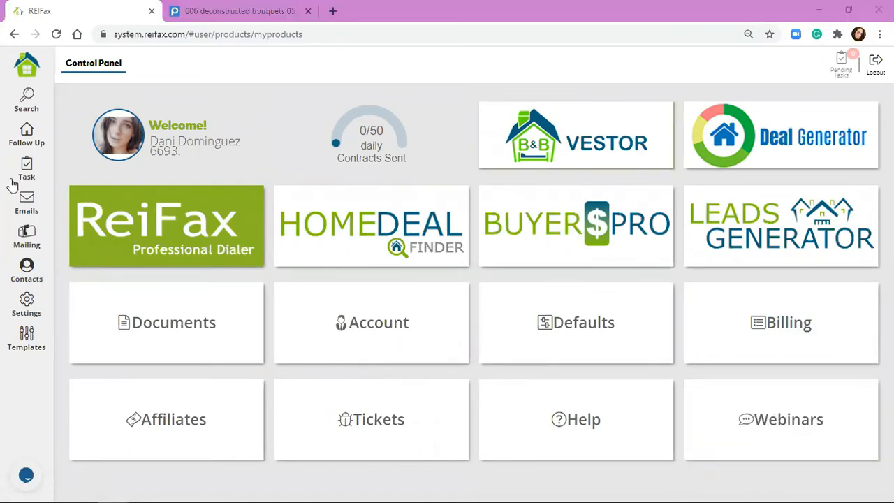
click(23, 338)
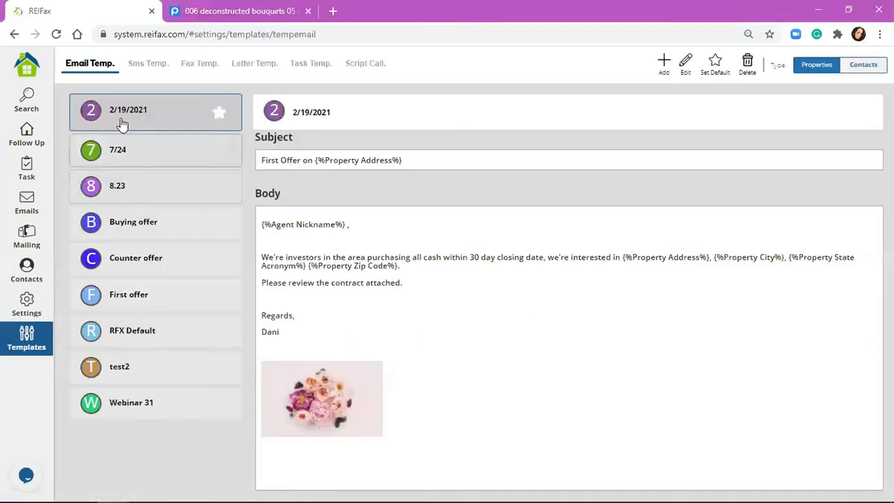
click(139, 67)
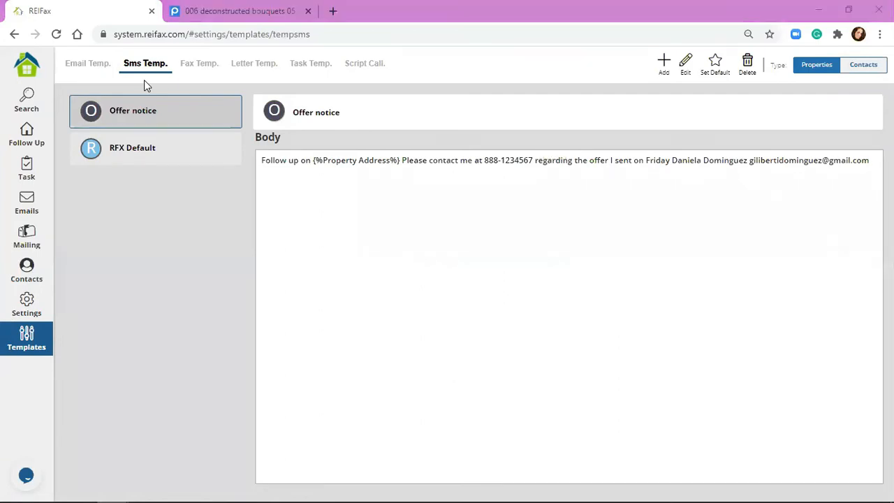
- Return to the email templates, open the 7/24 template for editing and delete the picture at the end of its body
click(82, 66)
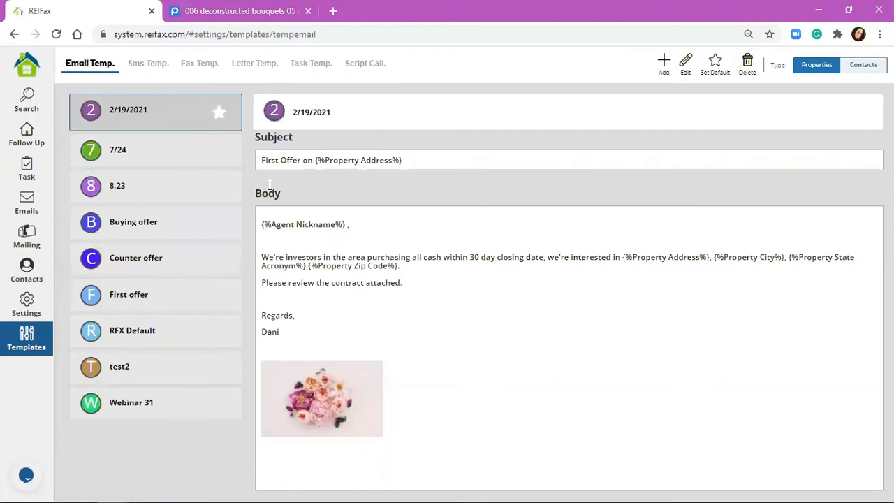
click(189, 165)
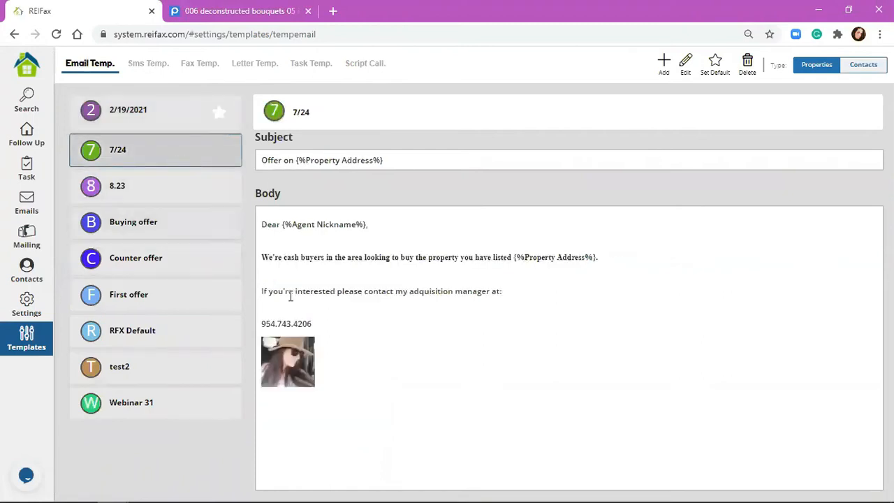
click(685, 66)
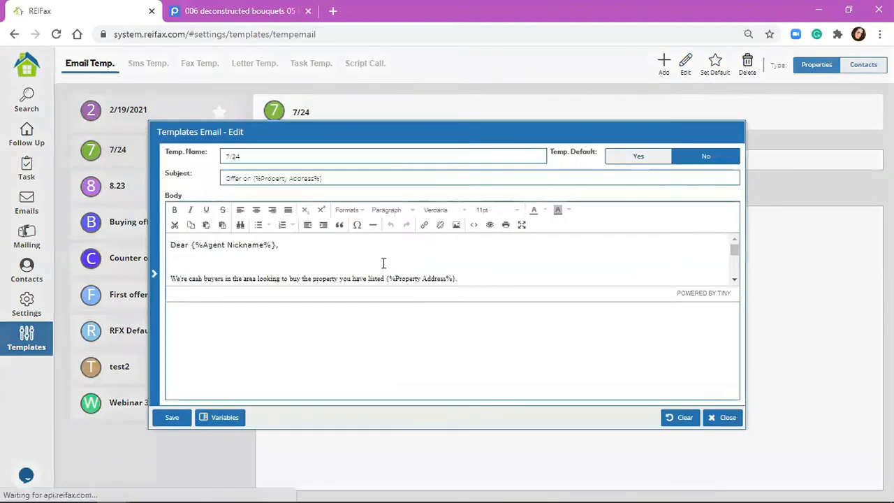
scroll(204, 347, down, 2)
click(251, 352)
key(BackSpace)
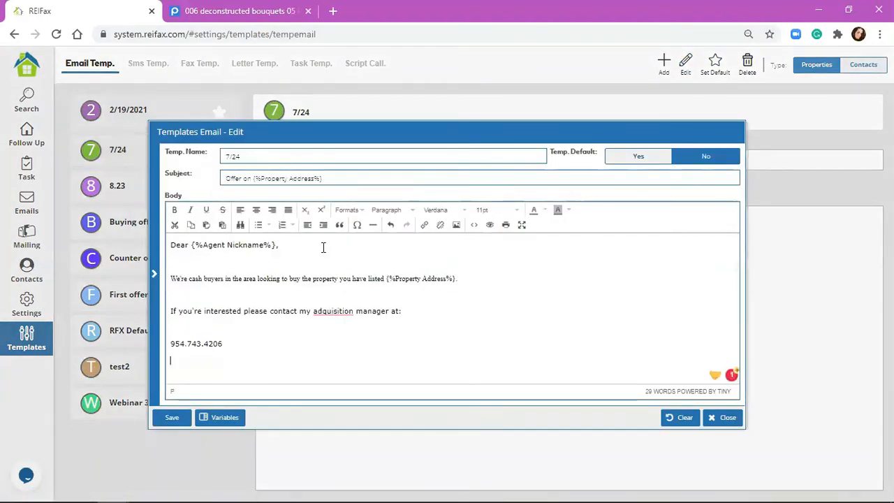
- Start inserting an image at the end of the 7/24 body, and open postimages.org in the Postimages browser tab
click(455, 227)
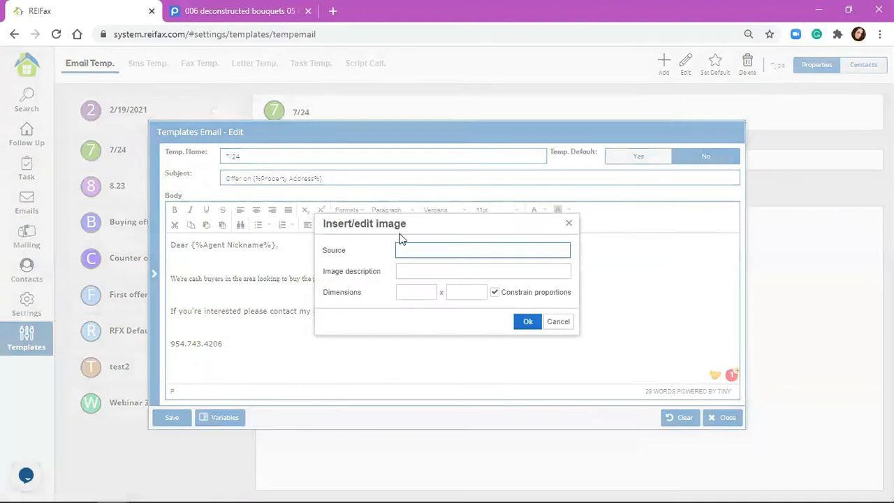
click(232, 23)
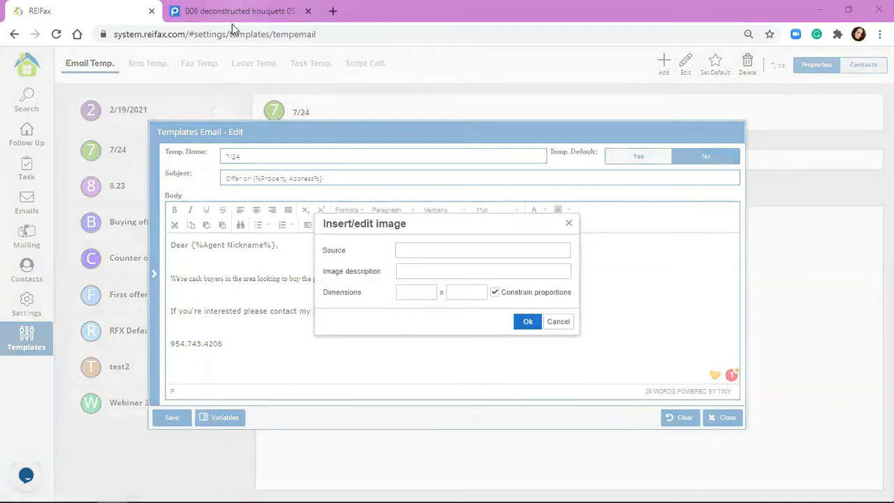
click(234, 34)
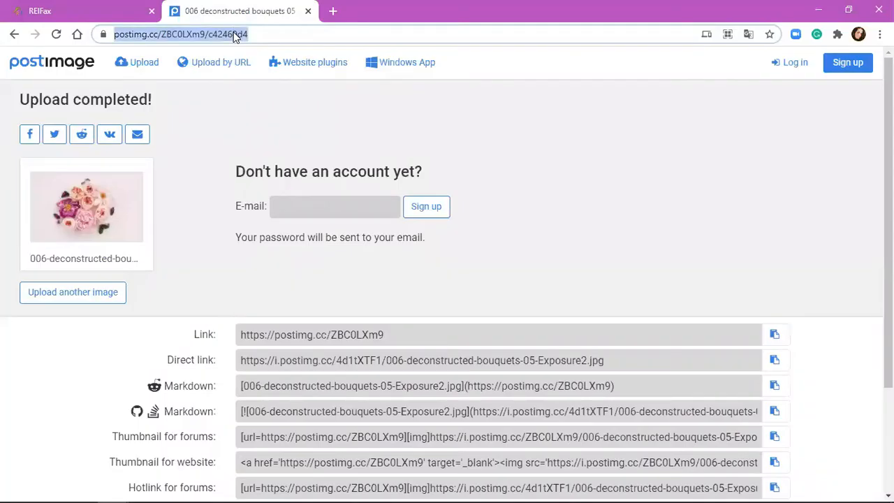
text(postim)
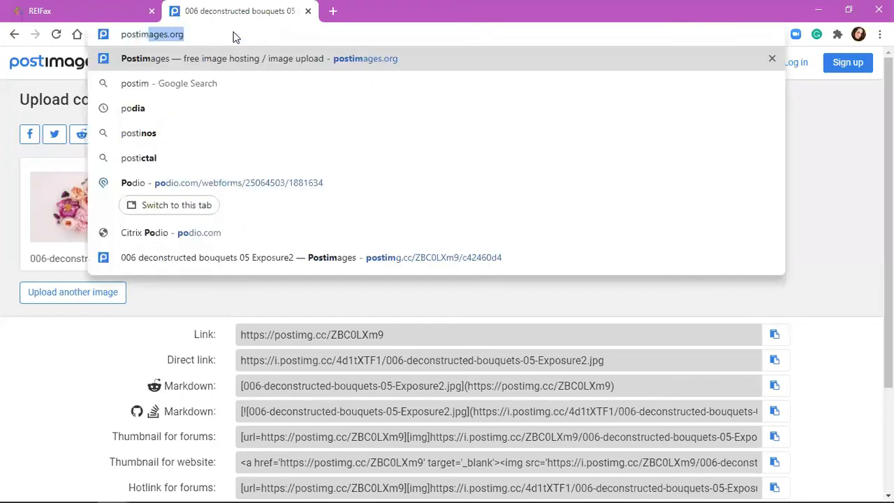
key(Return)
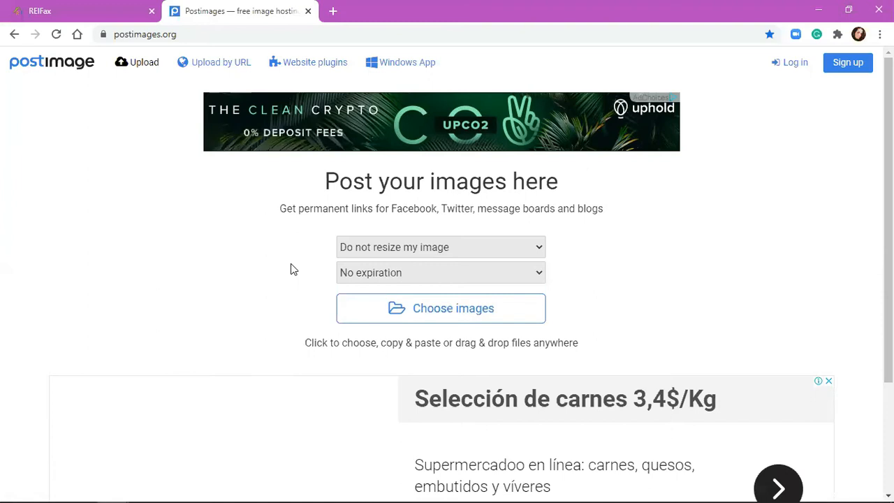
- Upload 006-deconstructed-bouquets-05_Exposure2 from Pictures to Postimages without resizing or expiration, and copy its direct link
click(419, 315)
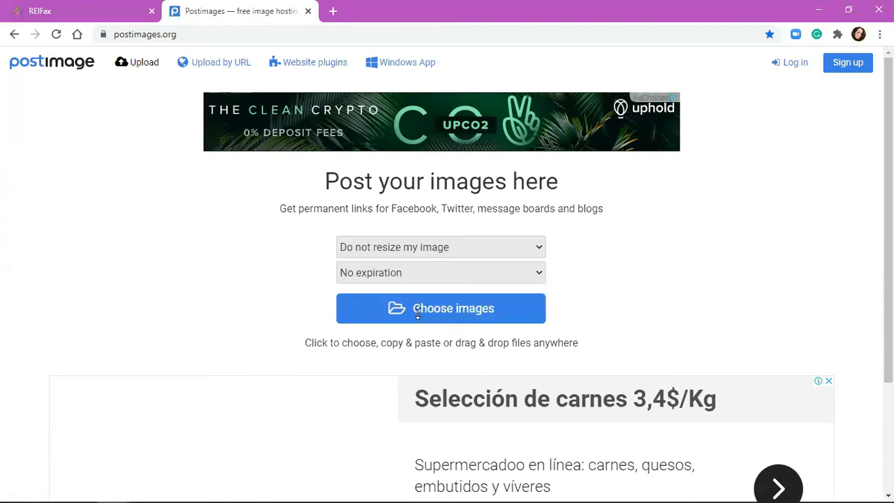
scroll(307, 202, down, 3)
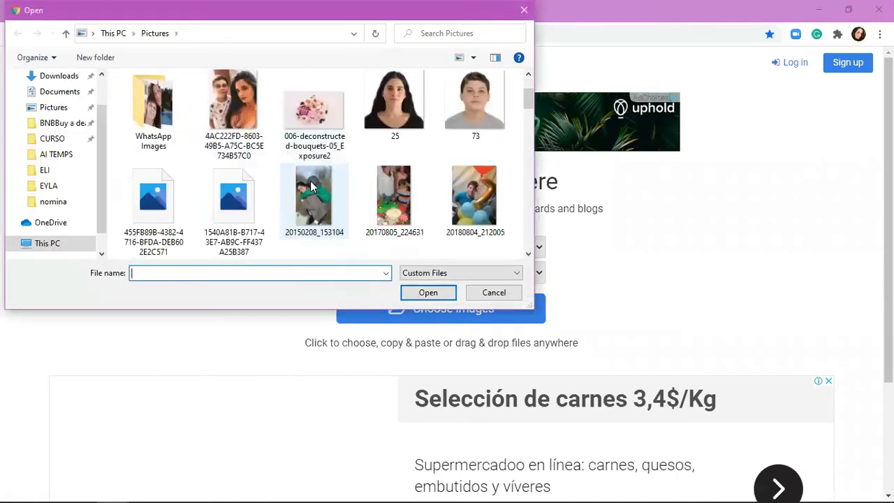
scroll(312, 186, up, 3)
click(314, 190)
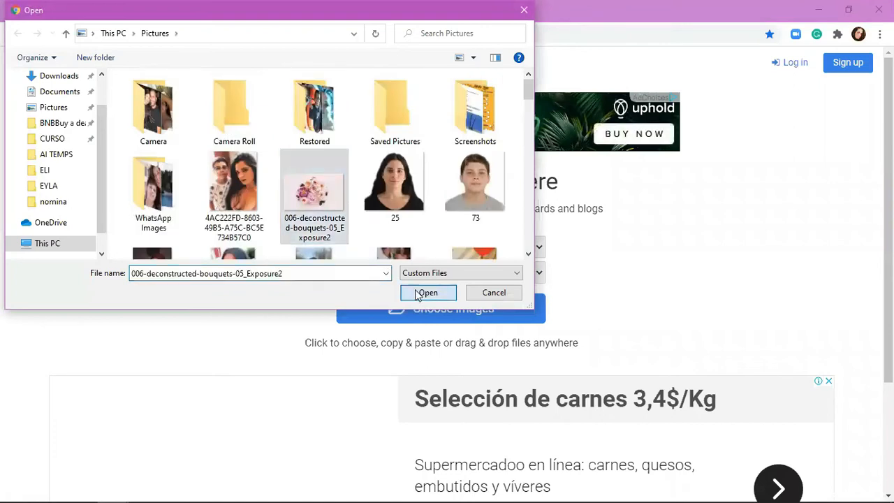
click(418, 294)
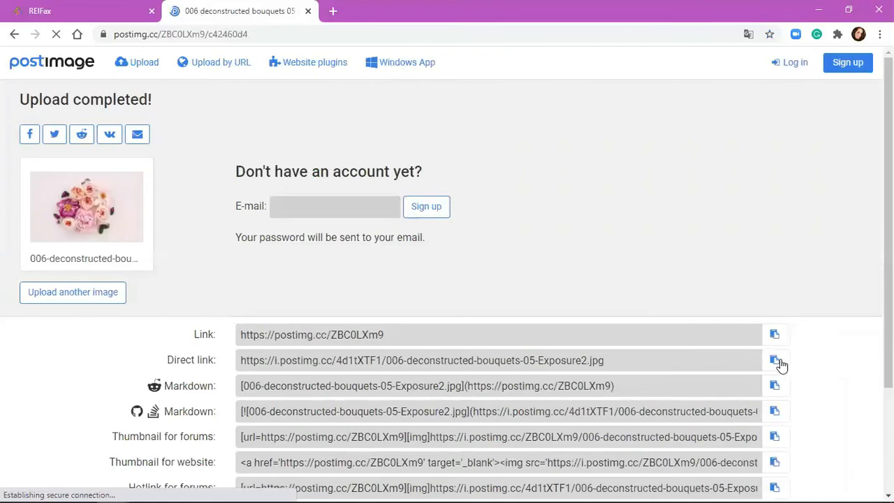
click(780, 364)
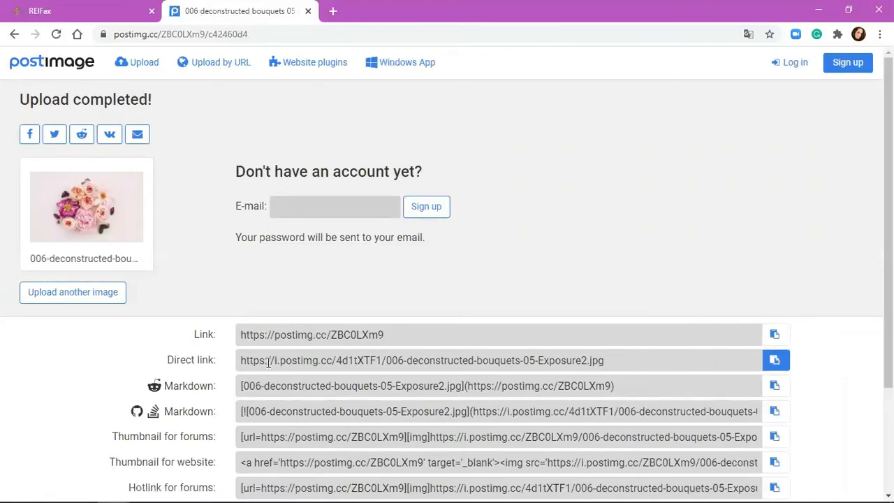
- Back in ReiFax, insert the image with the copied direct link as source and "a" as the image description
click(98, 5)
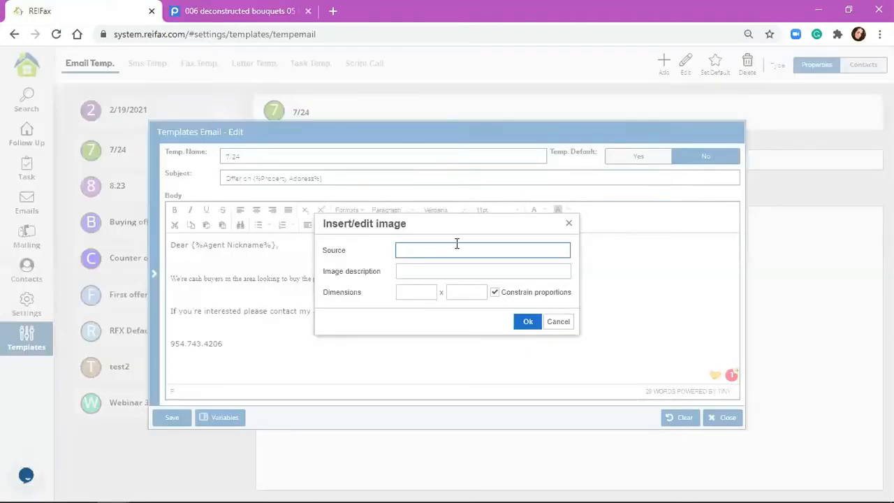
key(ctrl+v)
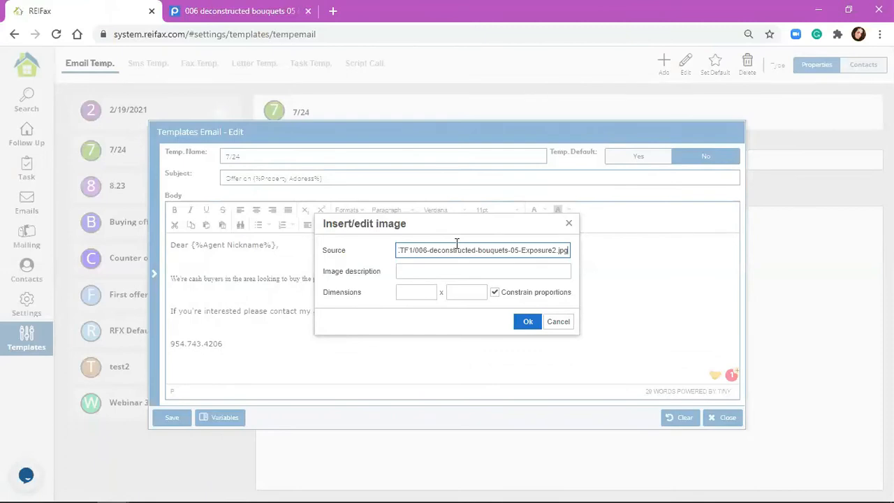
right_click(456, 246)
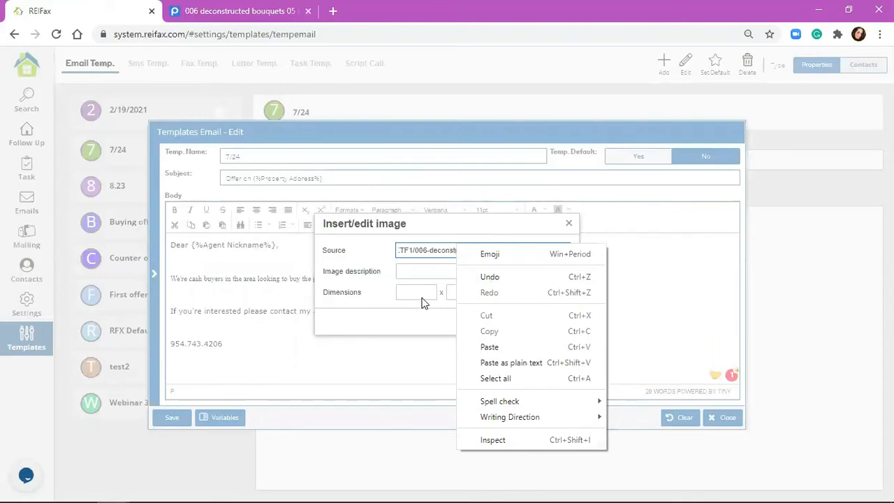
click(429, 268)
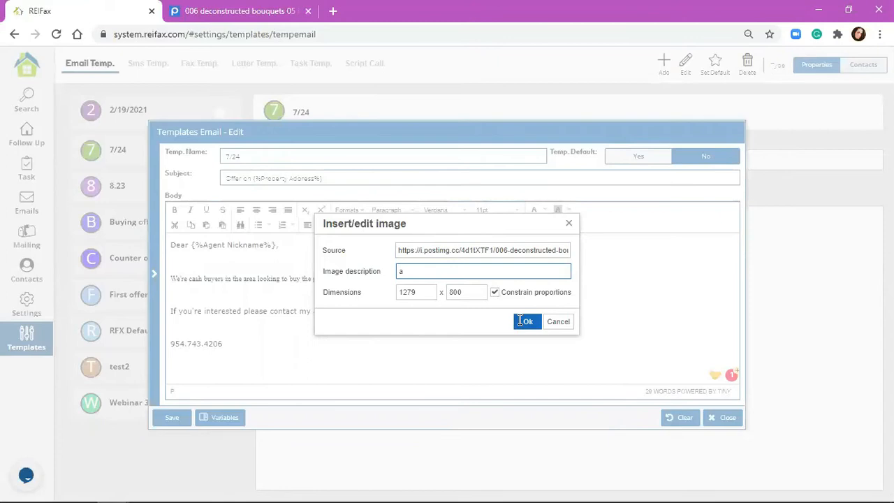
click(522, 322)
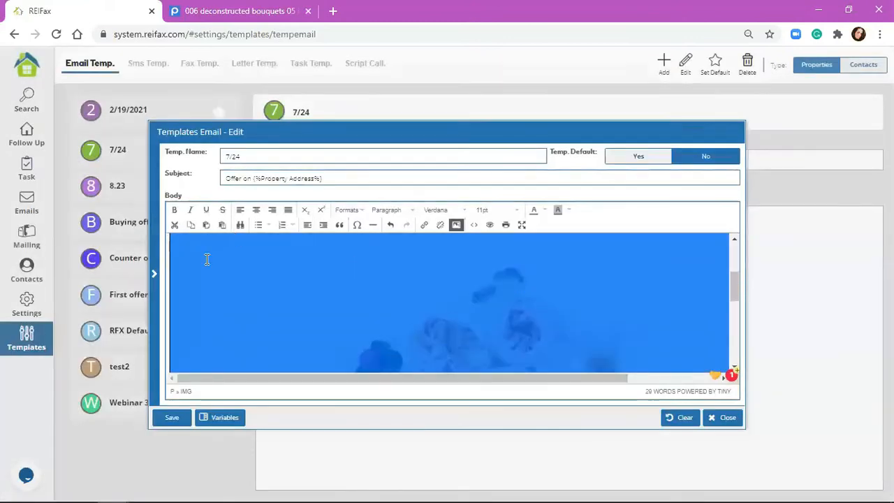
- Shrink the bouquet image below the phone number proportionally to a small signature-sized picture and deselect it
scroll(205, 258, up, 3)
scroll(169, 301, down, 1)
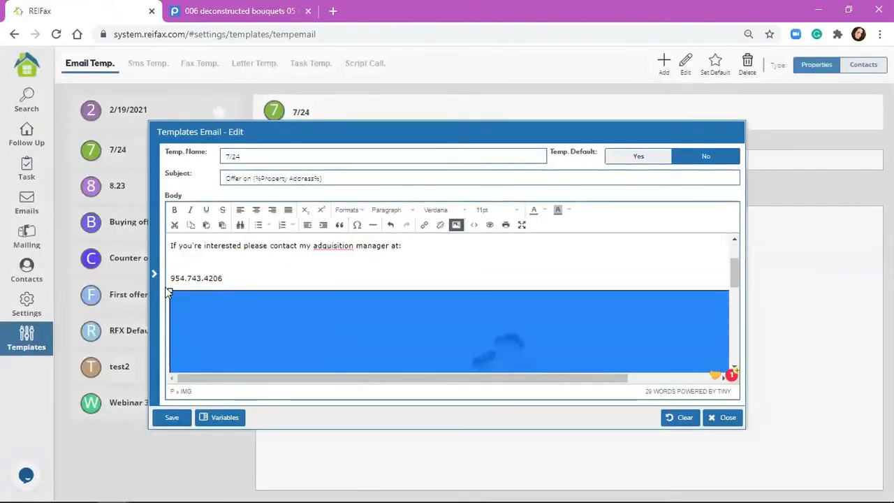
click(169, 291)
drag(170, 289, 272, 393)
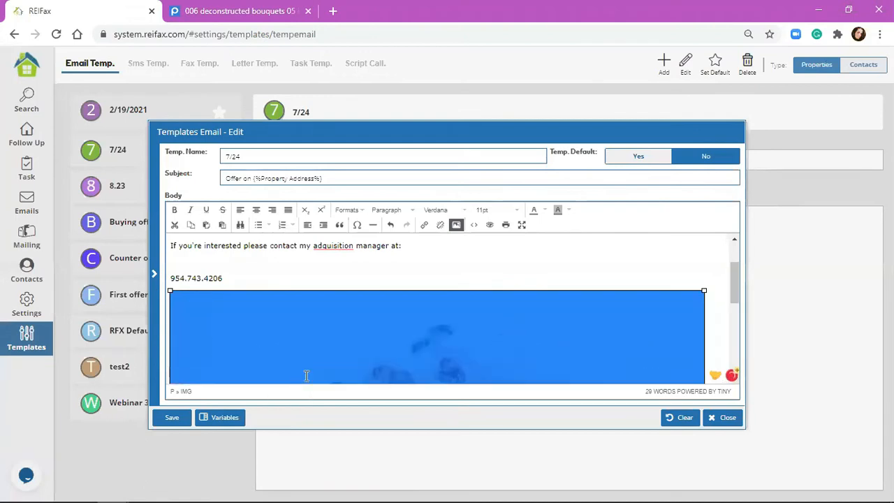
drag(703, 293, 252, 292)
click(314, 335)
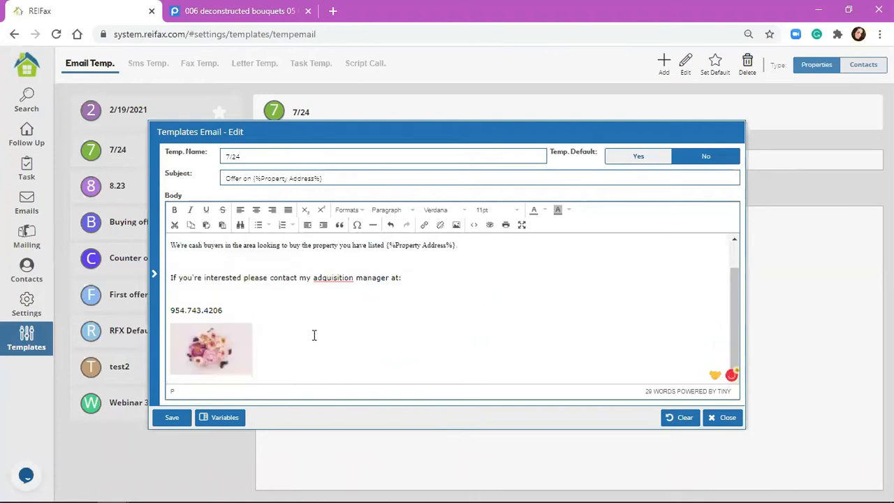
- Save the 7/24 template, dismiss the resulting message and display the template to check its new picture
click(183, 419)
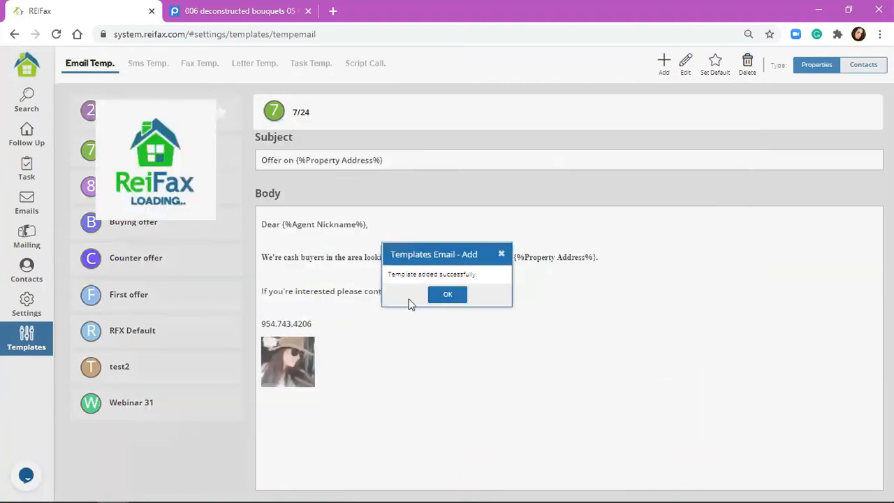
click(448, 296)
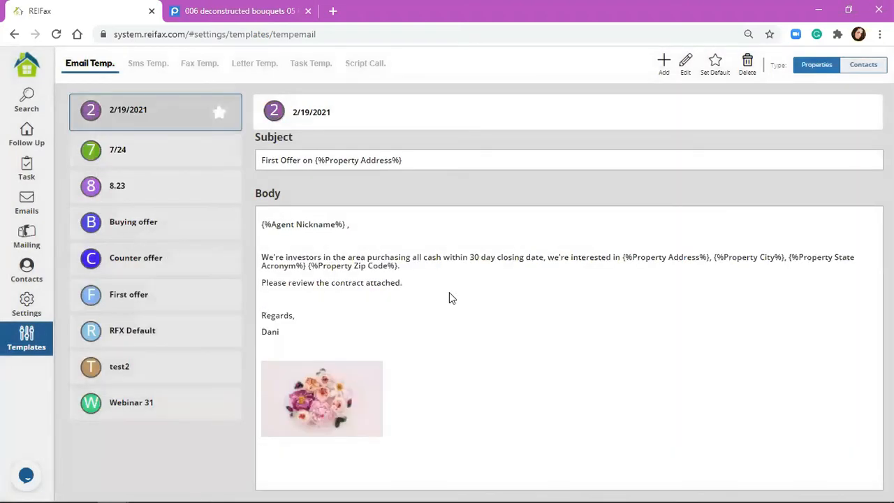
click(169, 151)
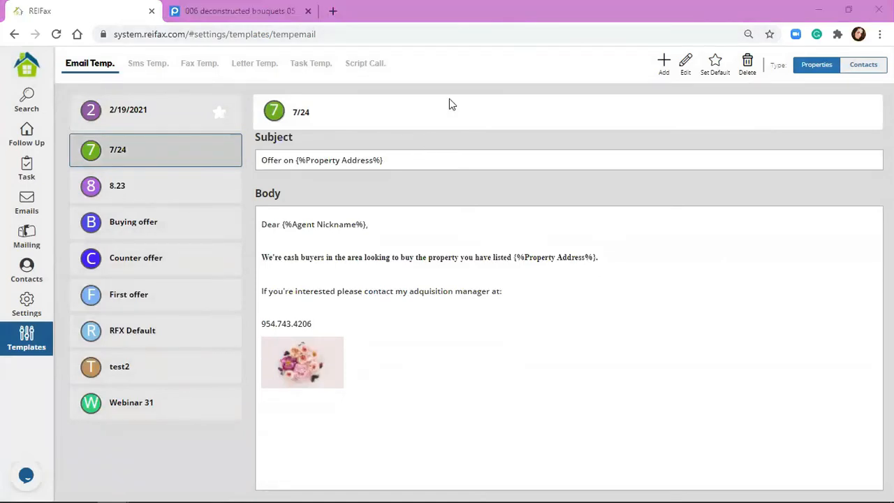
- View the SMS templates for Properties, checking the body of the Offer notice template
click(148, 64)
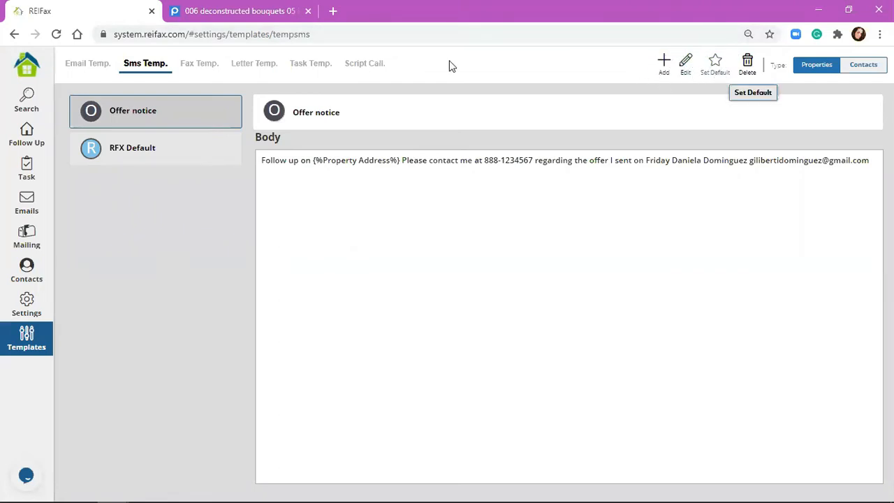
click(184, 144)
click(183, 128)
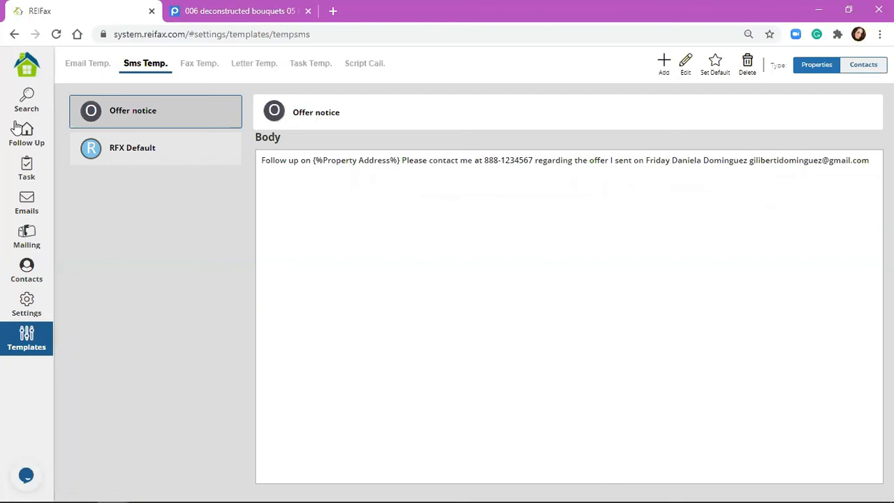
- Return to the email templates, and switch to the Postimages tab to show the site's home page
click(86, 63)
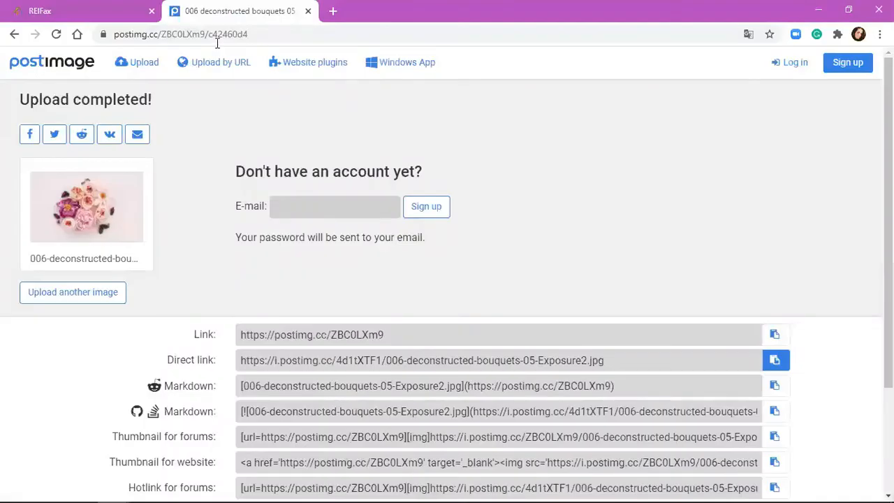
click(223, 11)
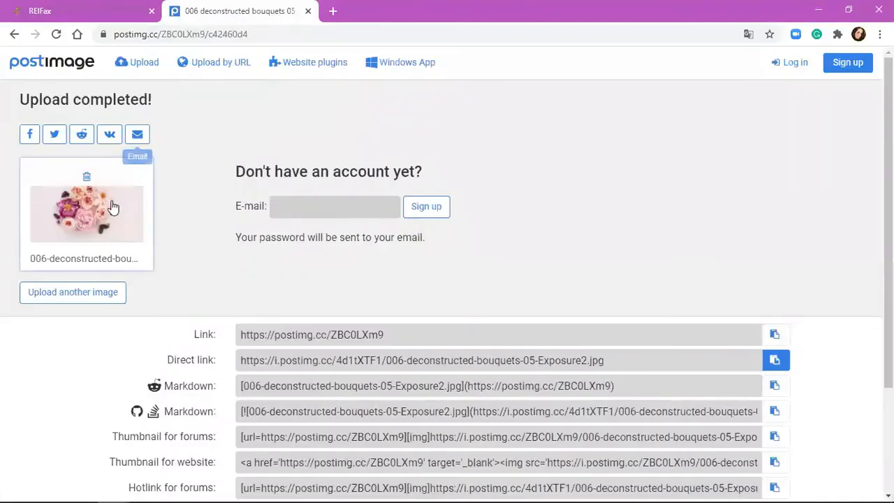
click(81, 63)
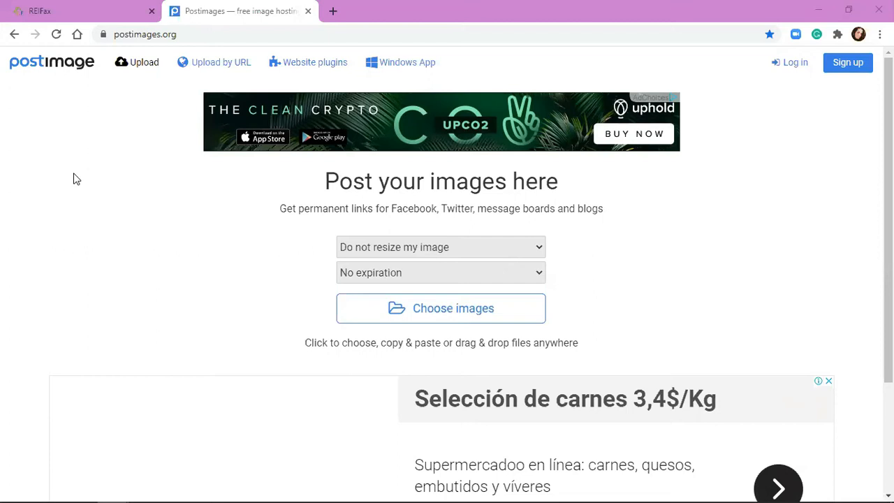
- Go back to ReiFax and set Offer notice as the default SMS template for Properties
click(47, 7)
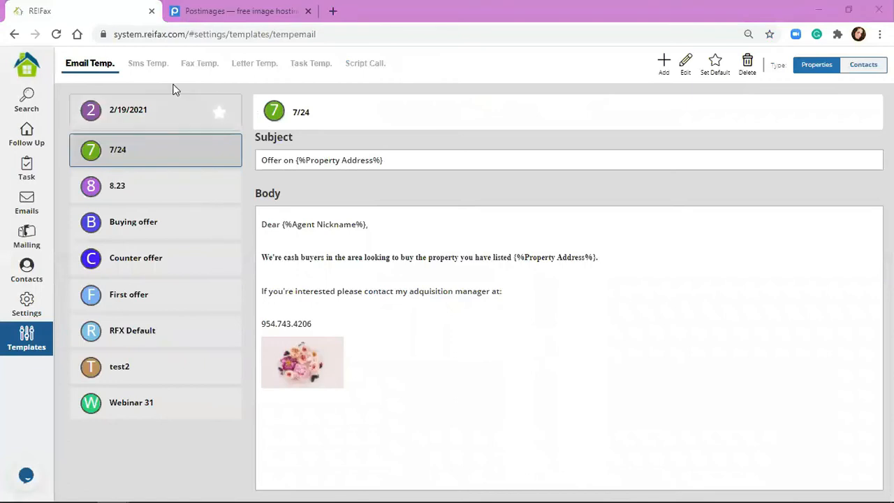
click(155, 70)
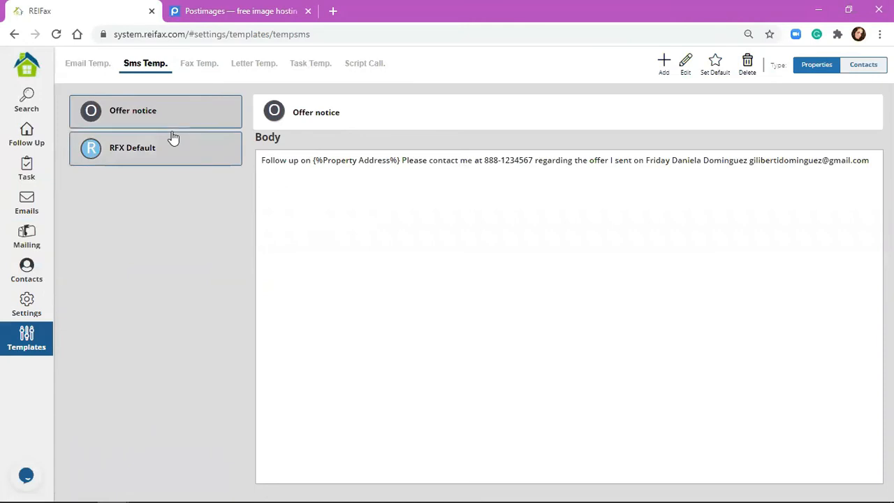
click(713, 63)
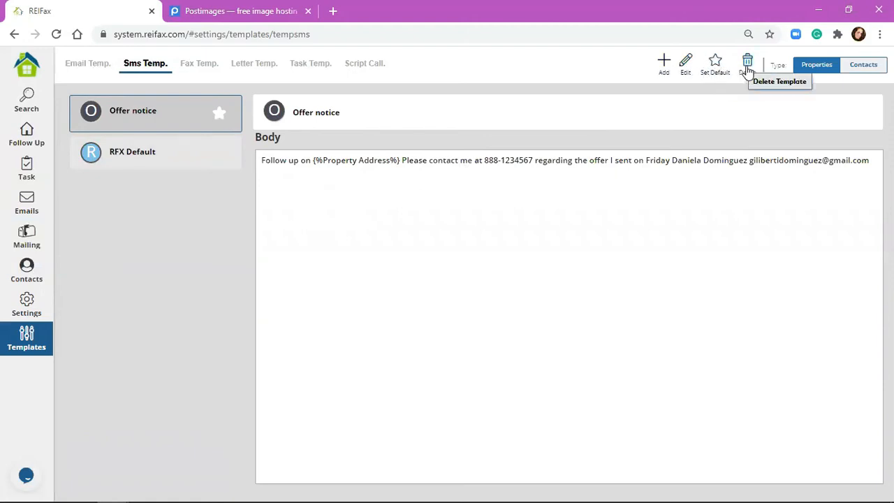
- Try to delete the RFX Default SMS template and dismiss the resulting message
click(104, 152)
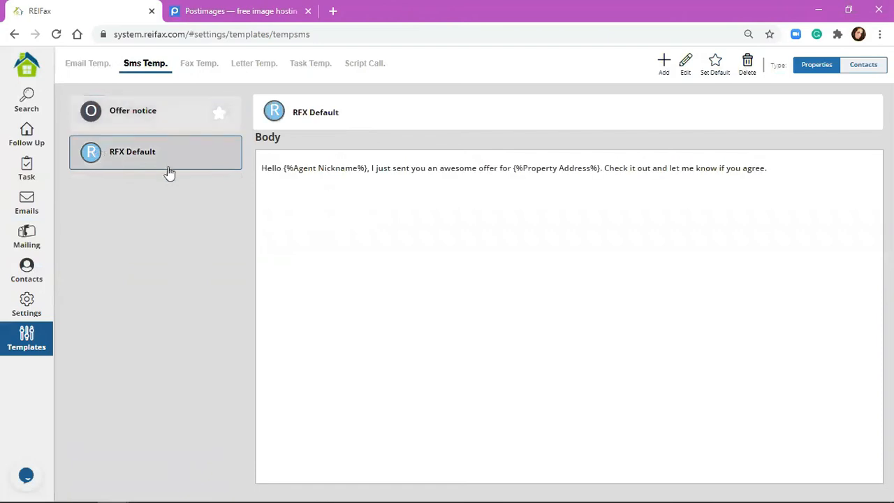
click(748, 64)
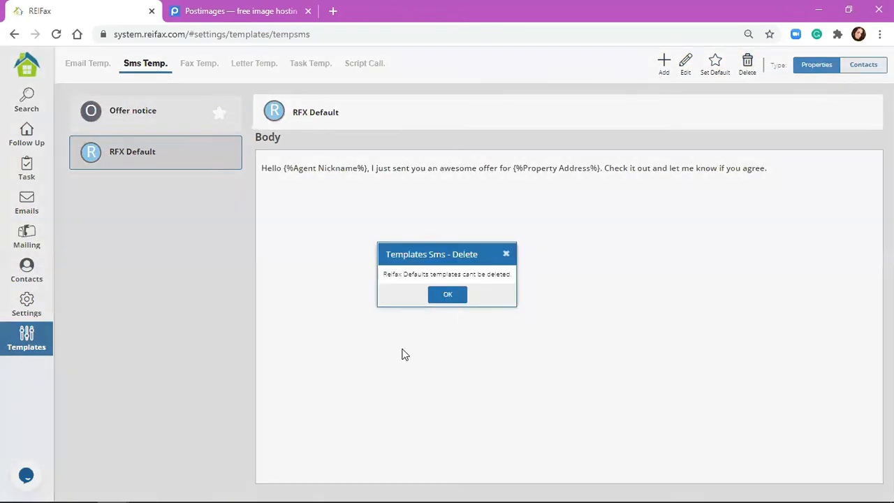
click(437, 304)
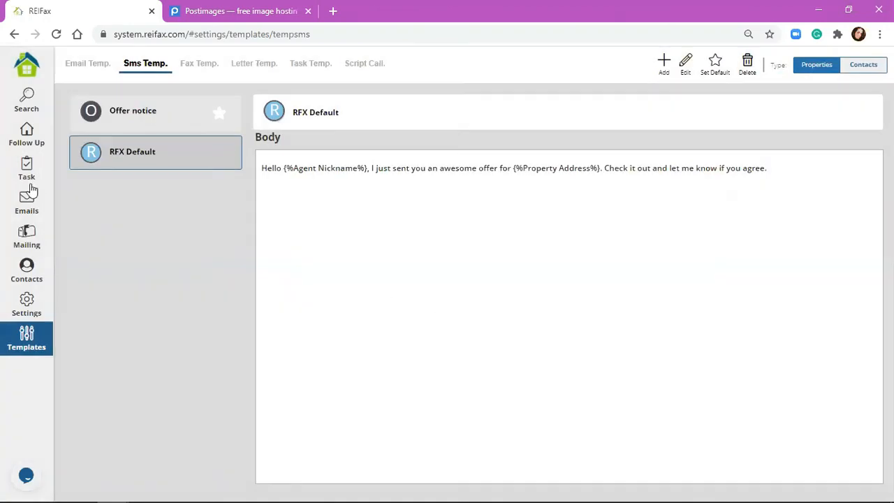
- Switch to the ReiFax Control Panel in the other browser tab and open its Templates section
click(206, 65)
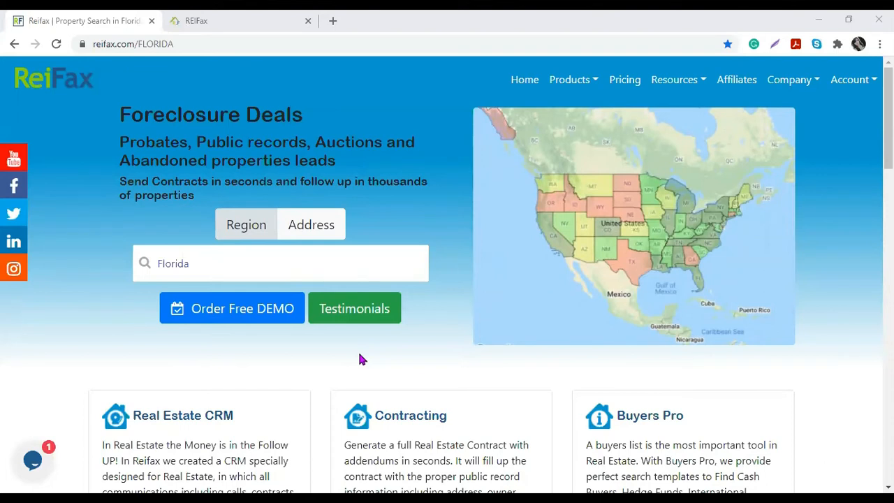
click(197, 20)
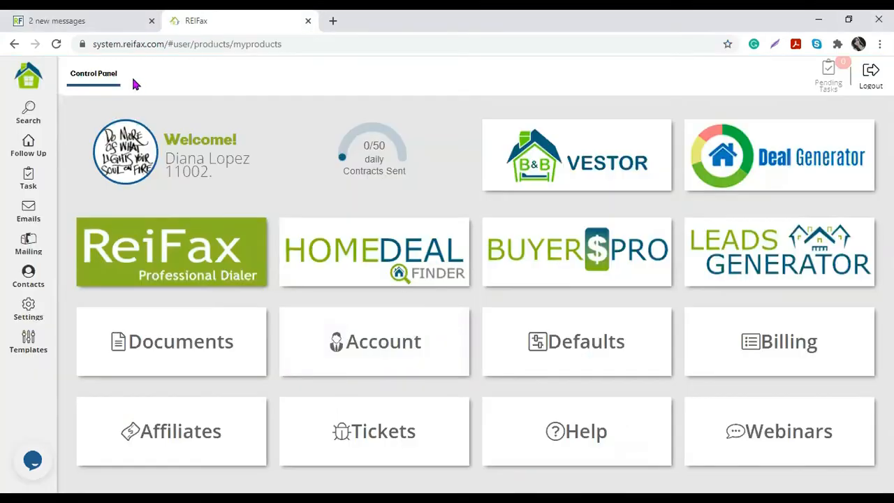
click(24, 342)
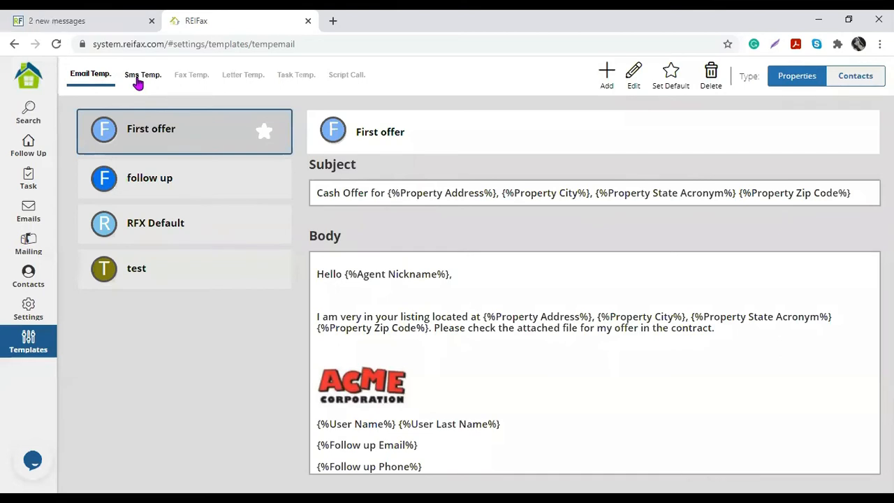
- Open the live support chat window to view it, and close it again
click(32, 460)
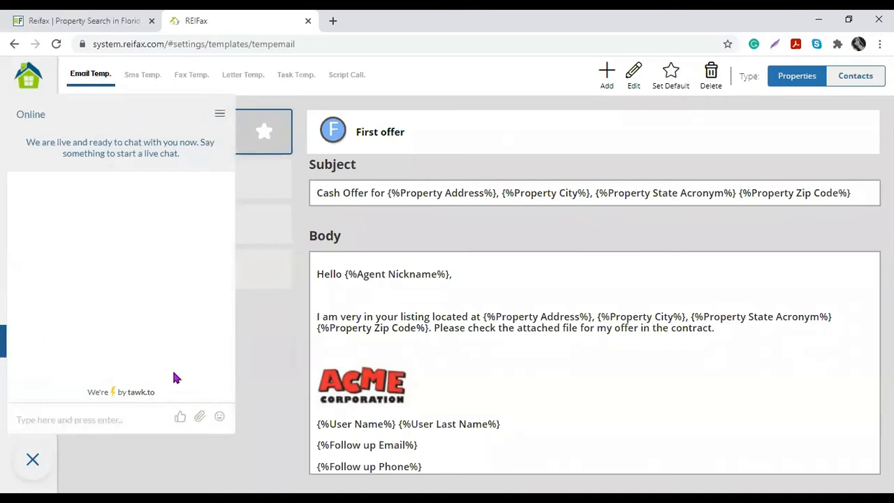
click(32, 459)
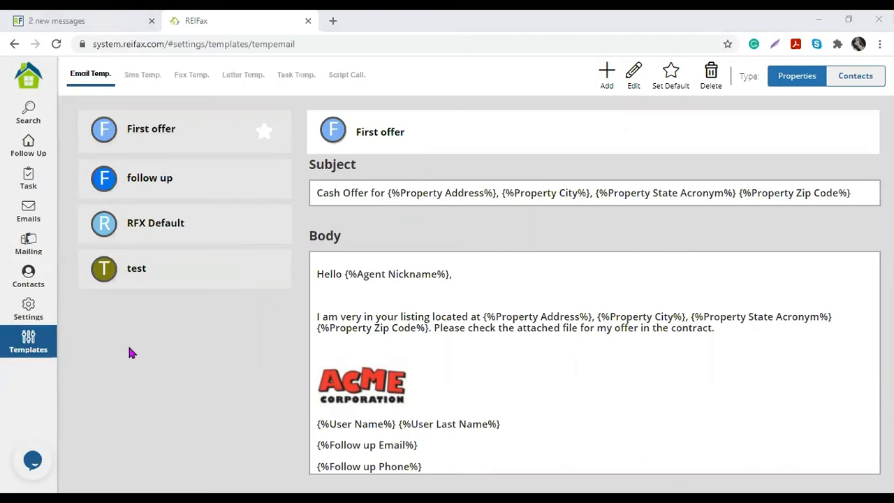
- Start a new fax template for Properties and name it "Fax for Homeowner"
click(191, 75)
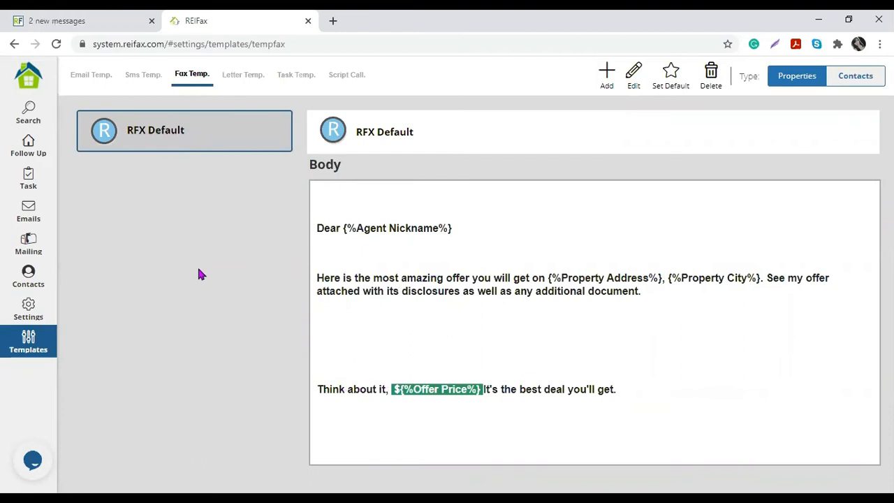
click(606, 73)
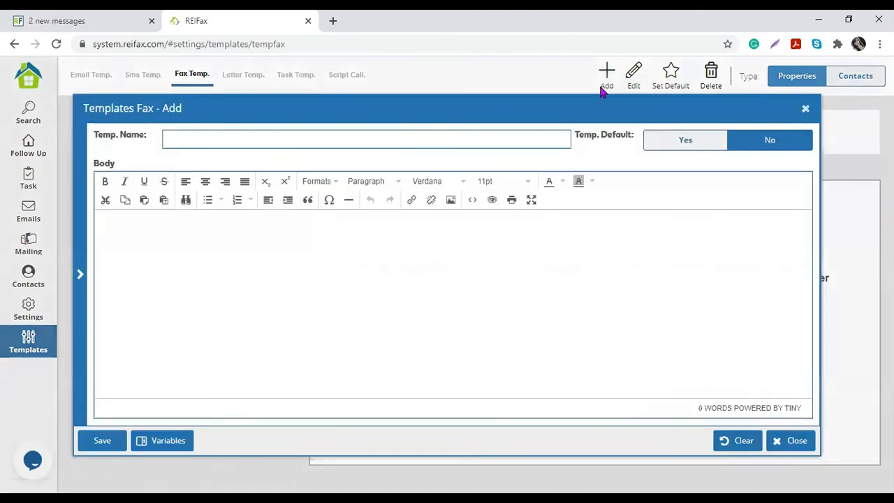
click(252, 141)
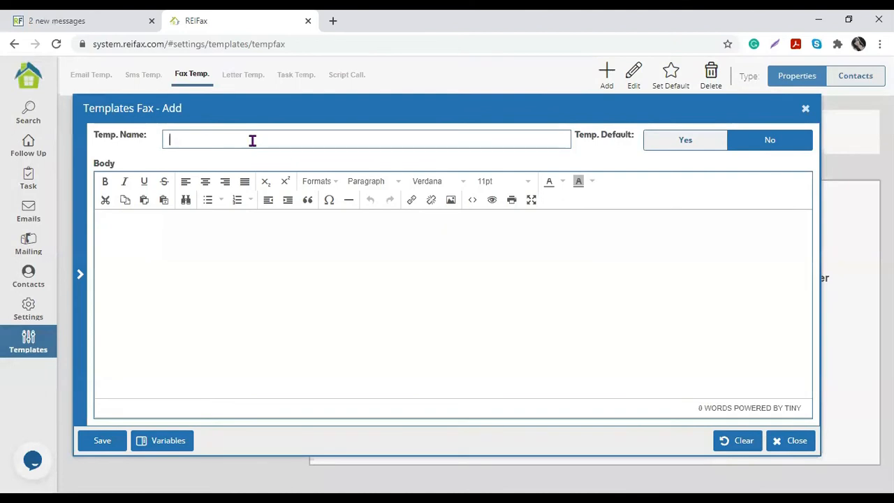
click(252, 140)
text(Fax for Own)
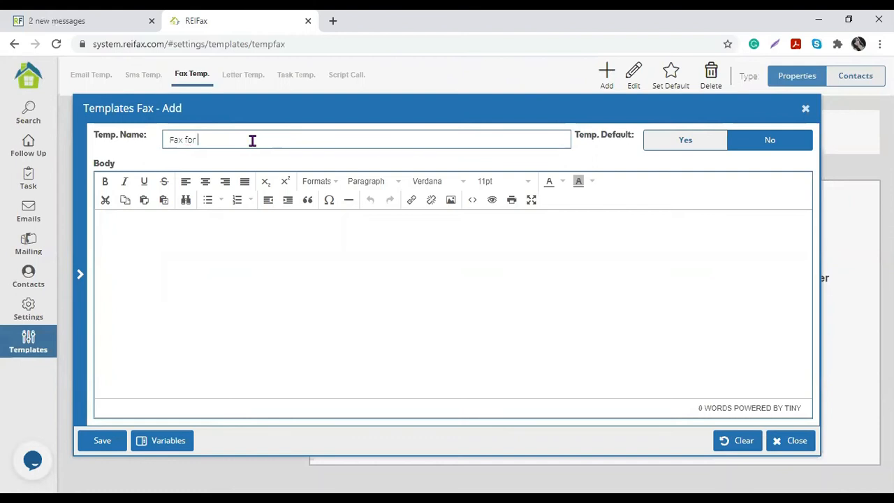
key(BackSpace)
key(BackSpace)
key(BackSpace)
text(Homeowner)
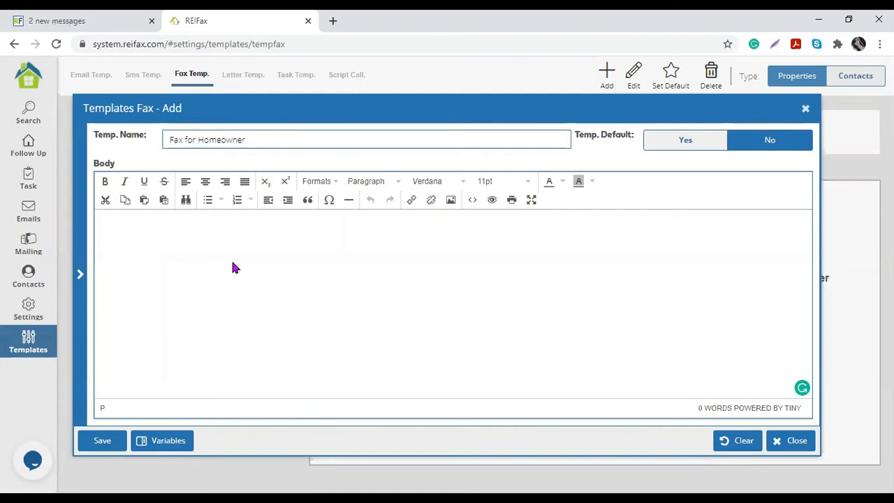
- Begin the fax body with the greeting "Dear {%Owner Name%}," using the Owner Name variable
text(Dear)
click(175, 442)
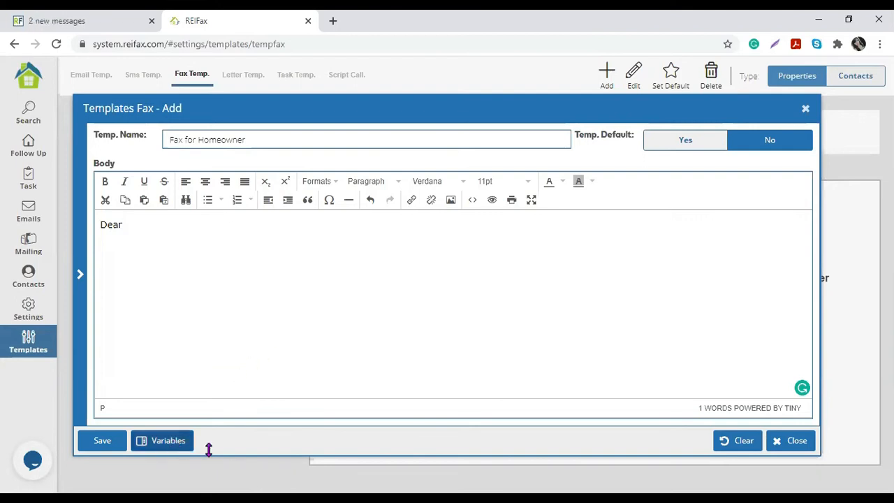
scroll(144, 291, down, 20)
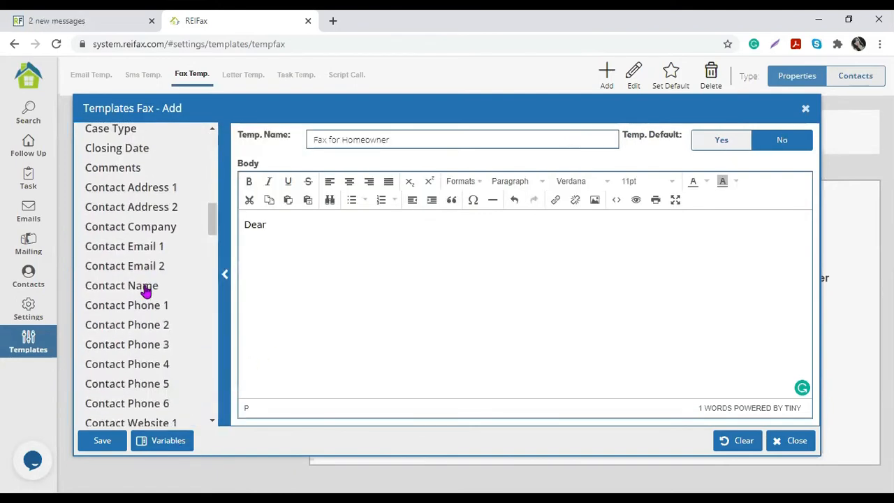
scroll(144, 291, down, 5)
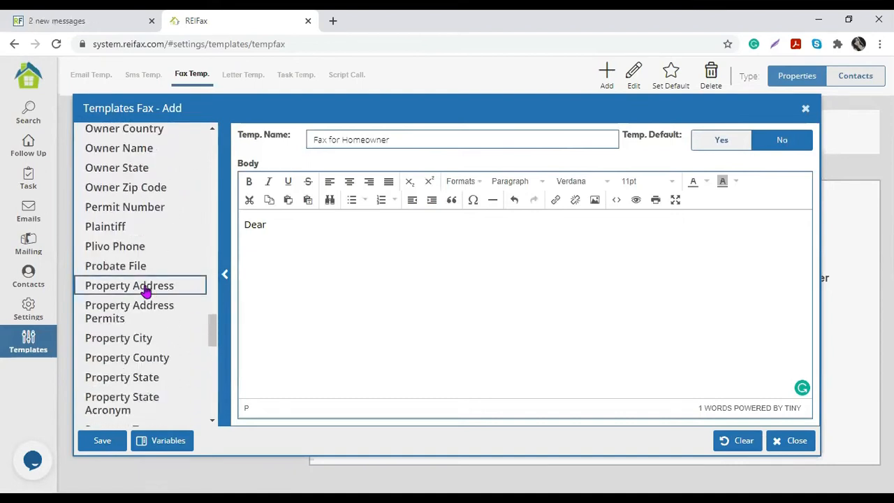
scroll(146, 279, up, 1)
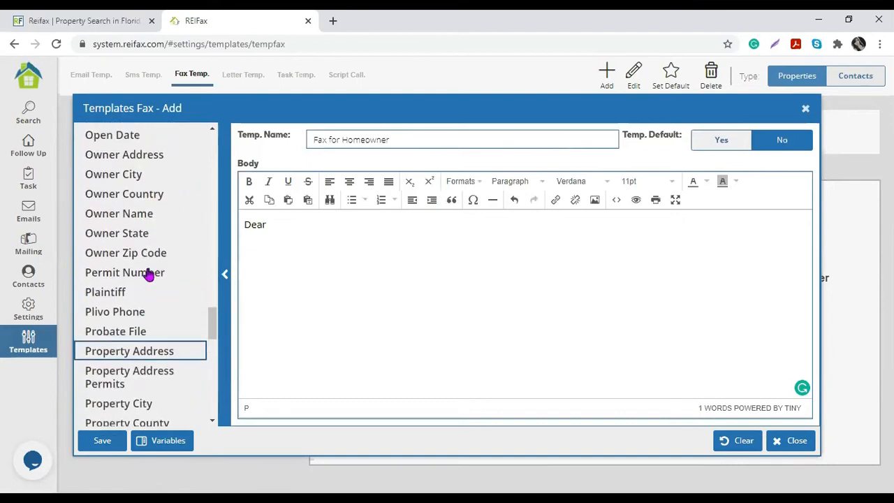
click(163, 219)
click(384, 222)
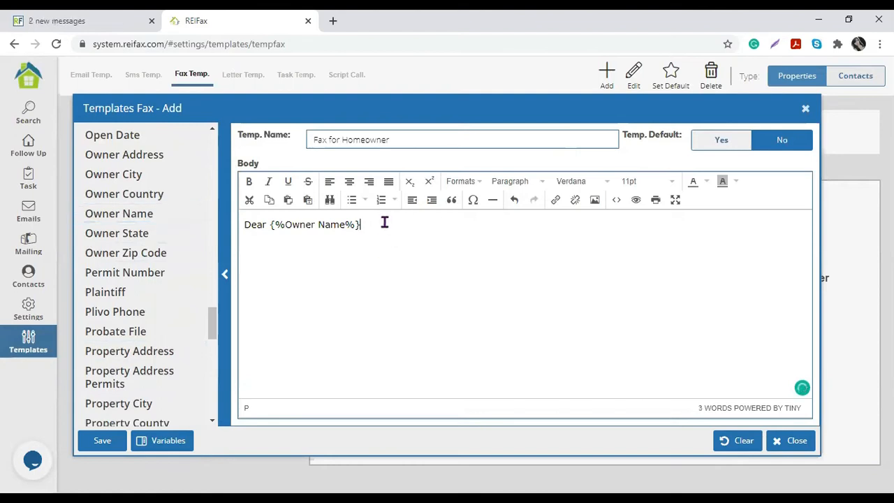
text(,)
- Below the greeting, start a new paragraph reading "I am very interested in your property located at"
key(Return)
key(Return)
text(I am very inte)
text(rsted)
key(BackSpace)
key(BackSpace)
key(BackSpace)
text(sted in you)
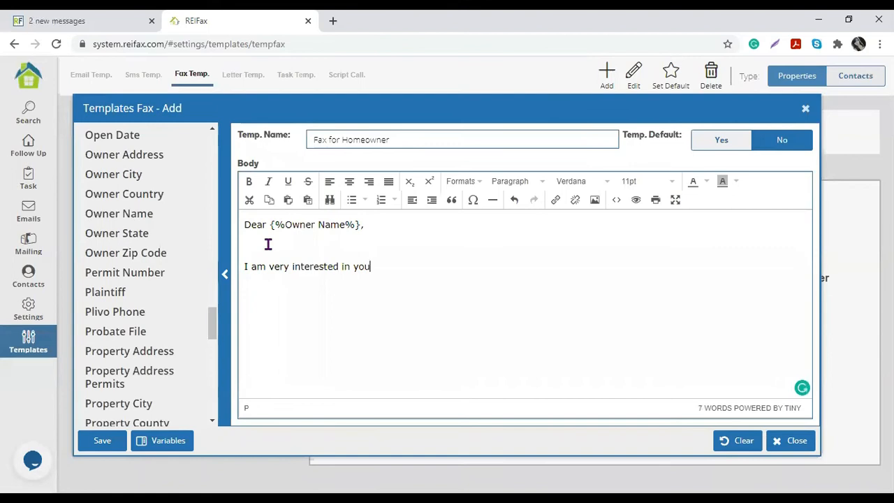
text(r property)
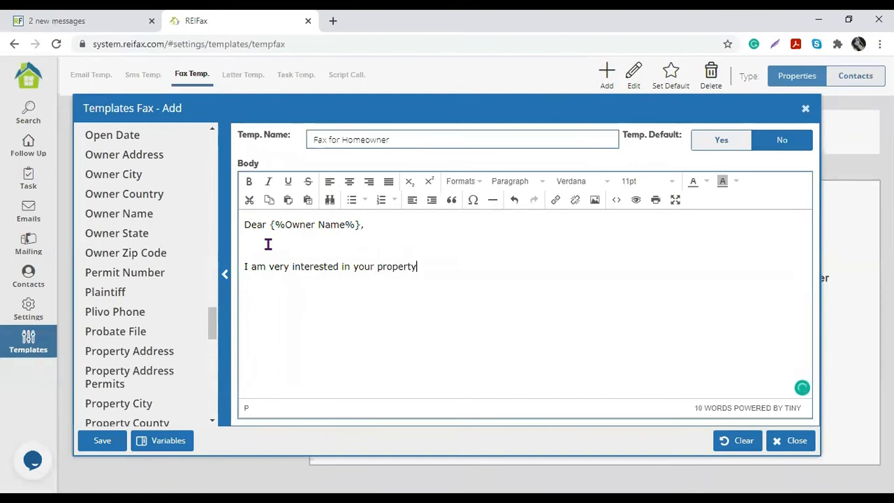
text( located at)
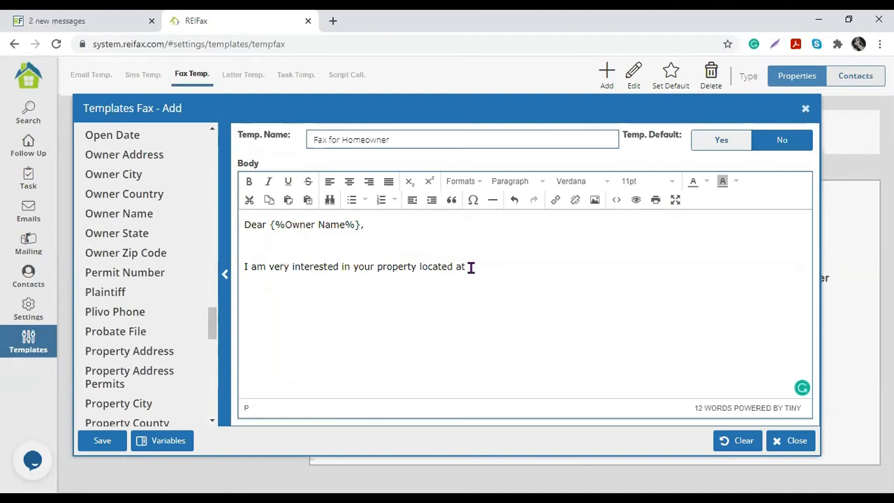
- Complete the sentence with the Property Address, Property City, Property State Acronym and Property Zip Code variables, with commas after the address and city
click(161, 276)
click(162, 353)
double_click(162, 356)
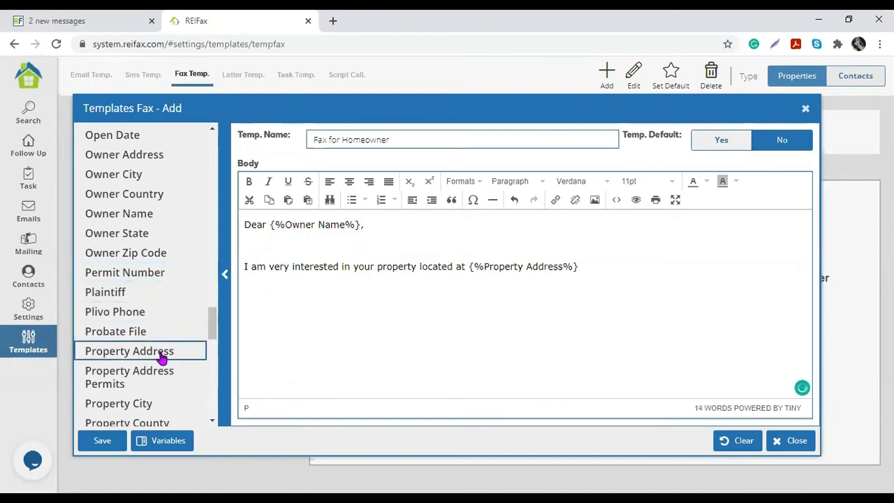
click(537, 289)
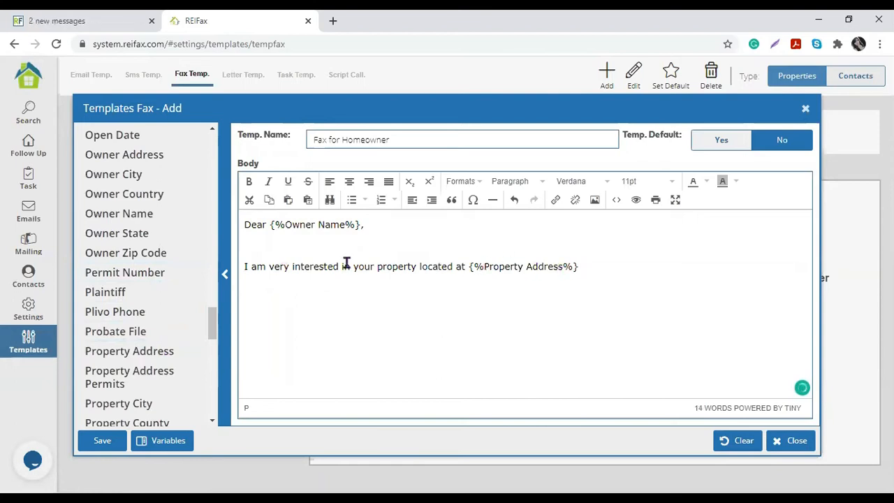
click(590, 269)
scroll(140, 324, down, 1)
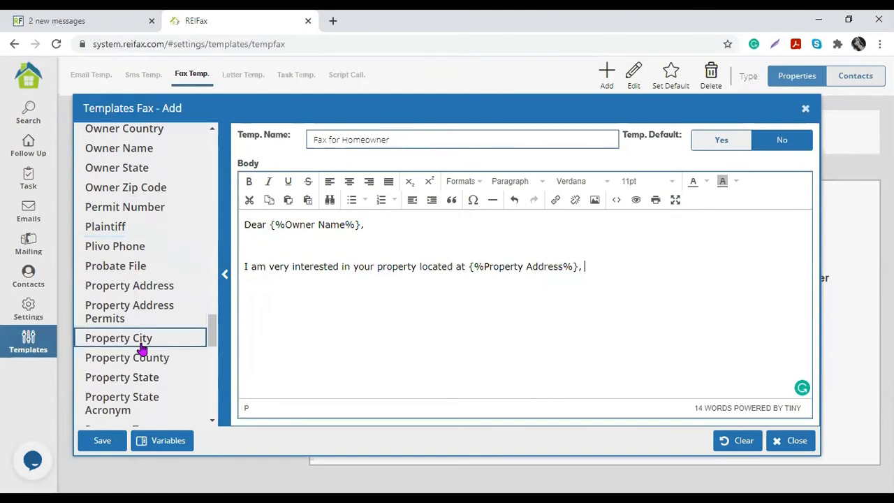
click(142, 347)
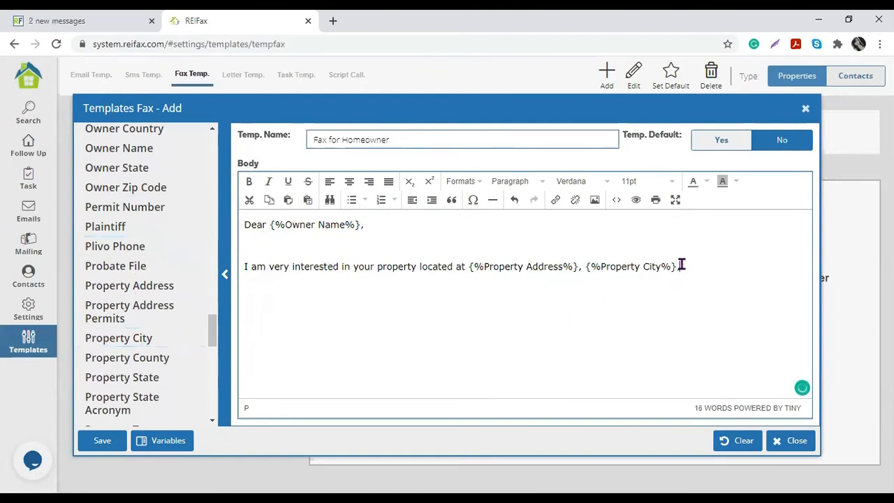
scroll(130, 273, down, 2)
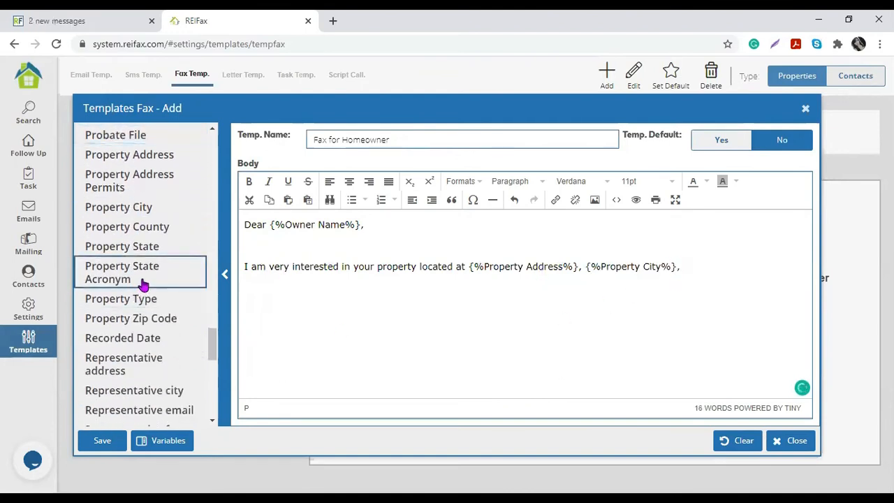
click(142, 285)
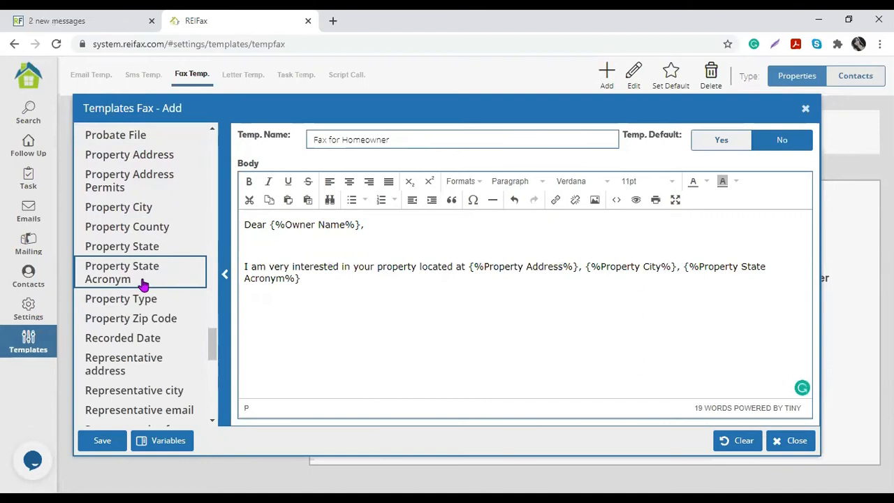
click(324, 279)
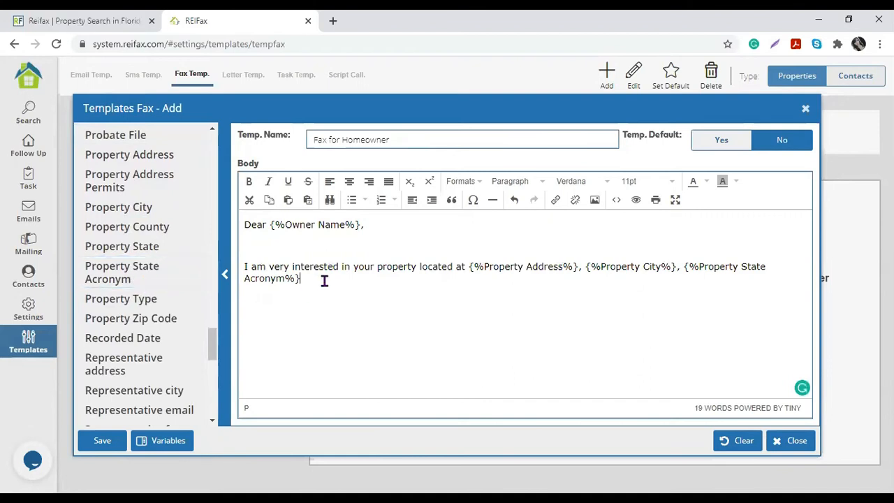
click(131, 318)
- Add a closing paragraph asking the owner to contact if they are interested
key(Return)
text(Pleae)
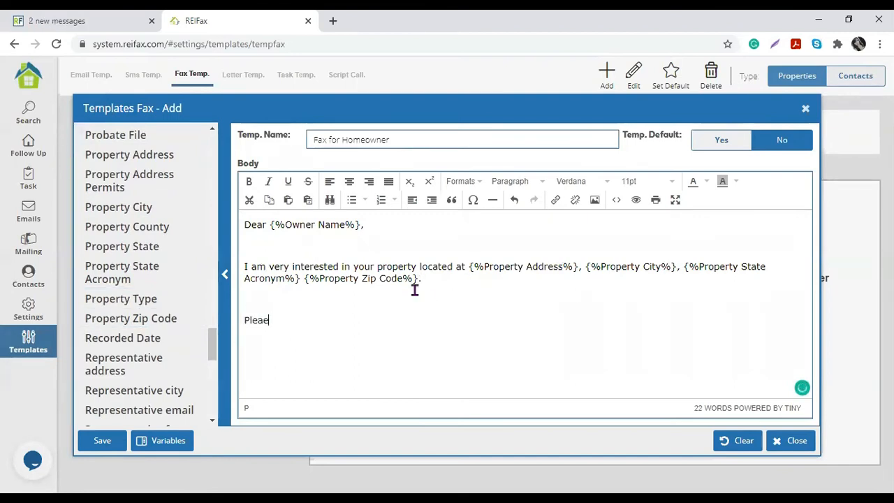
text( contact )
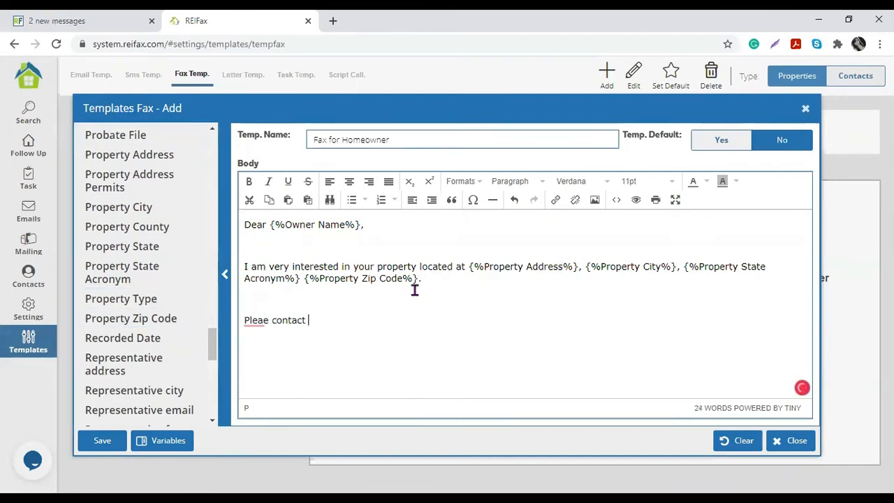
text(if you are interested)
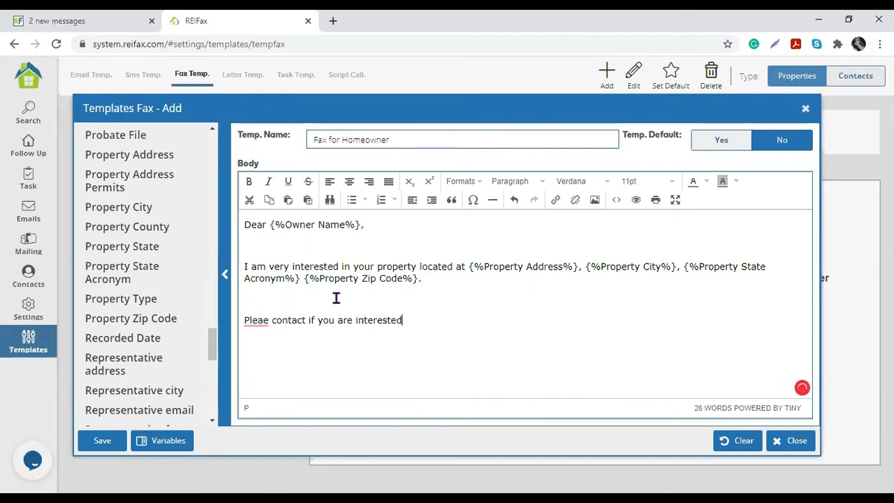
- Correct the spelling, punctuation and pronoun of the closing line so it reads "Please, contact me if you are interested."
click(255, 320)
click(275, 340)
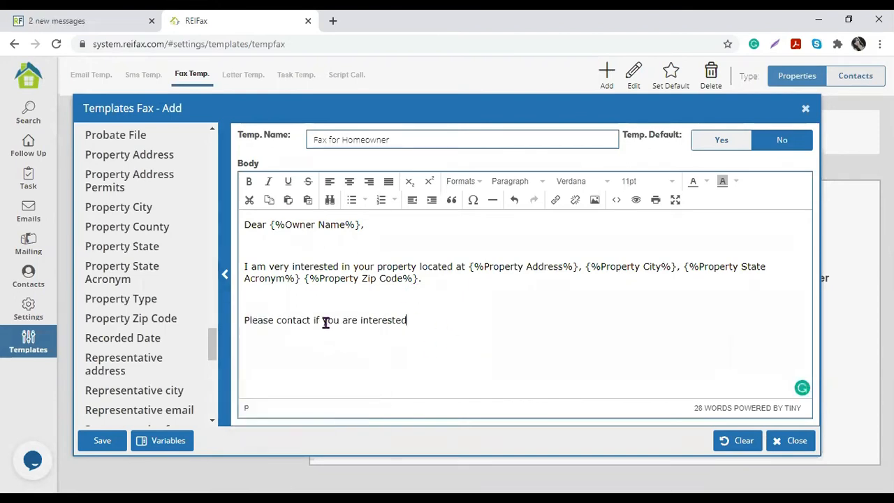
click(274, 319)
text(,)
click(467, 325)
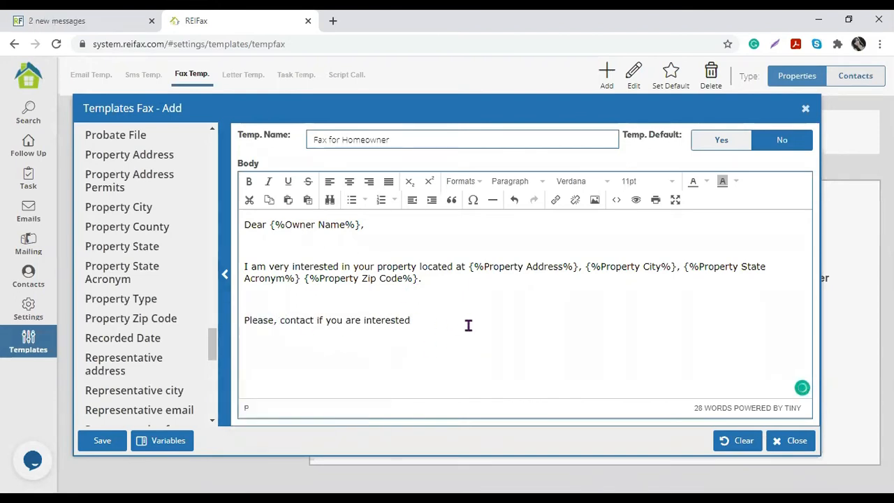
text(.)
mouse_move(319, 322)
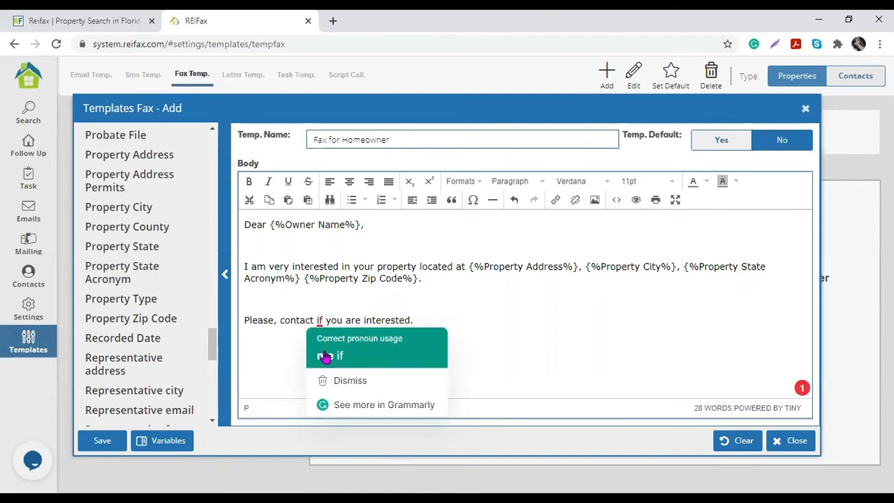
click(325, 357)
click(457, 320)
- Add signature lines below the closing with the Follow up Name, Follow up Email and Follow up Phone variables
key(Return)
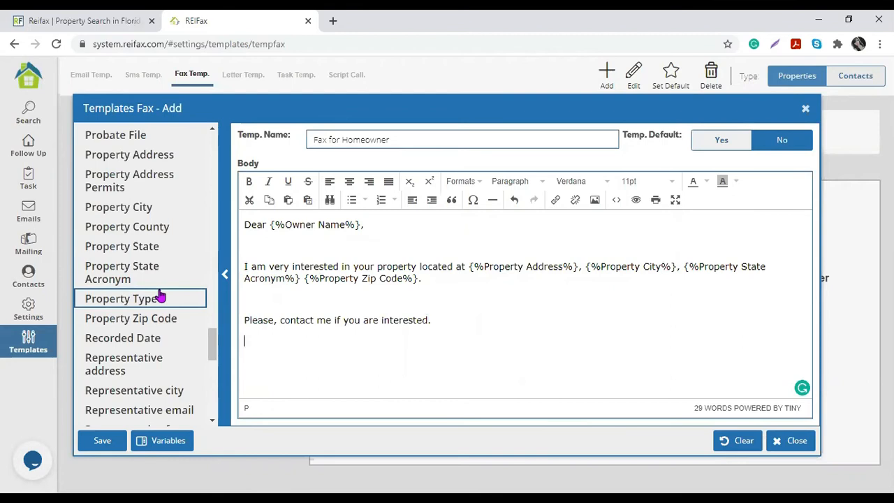
scroll(160, 296, up, 10)
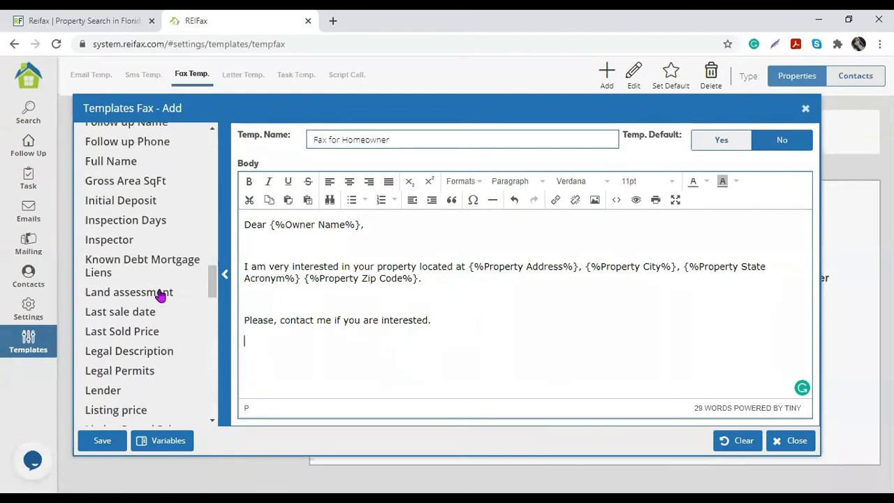
scroll(160, 296, up, 5)
drag(180, 322, 337, 347)
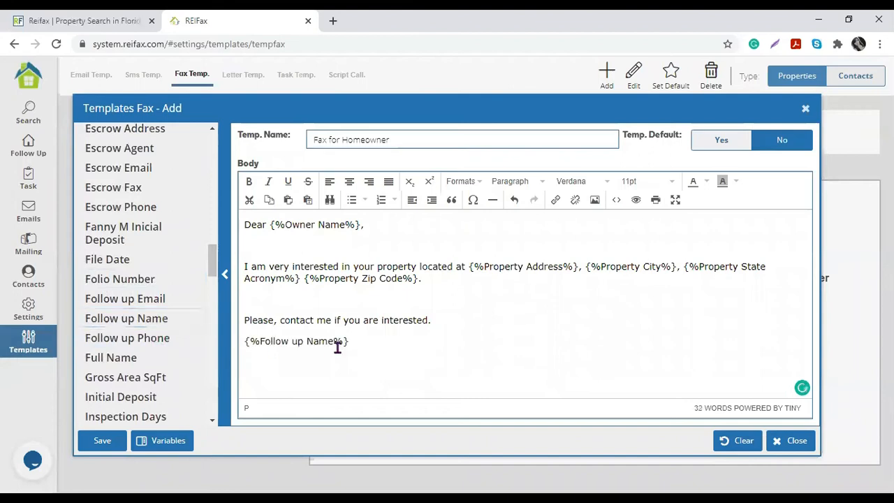
key(Return)
drag(130, 300, 358, 364)
key(Return)
drag(128, 343, 390, 376)
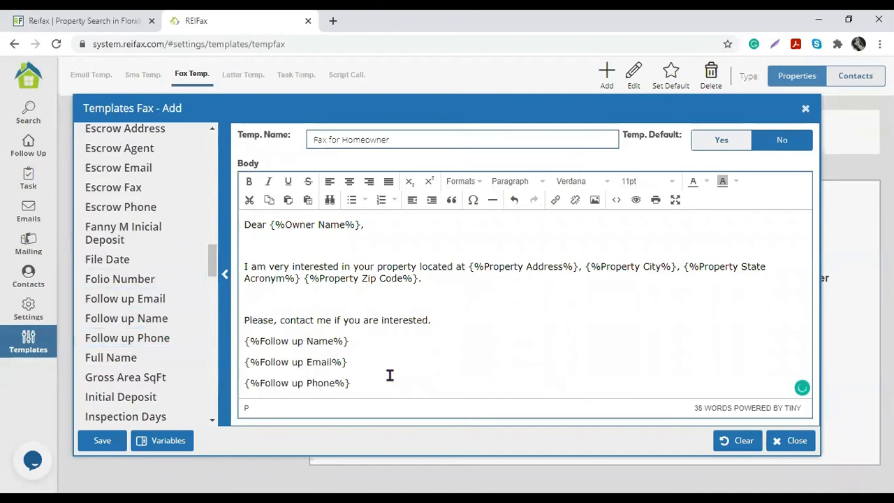
- Replace the Follow up Name variable in the signature with the Full Name variable
drag(365, 342, 245, 340)
key(BackSpace)
click(151, 354)
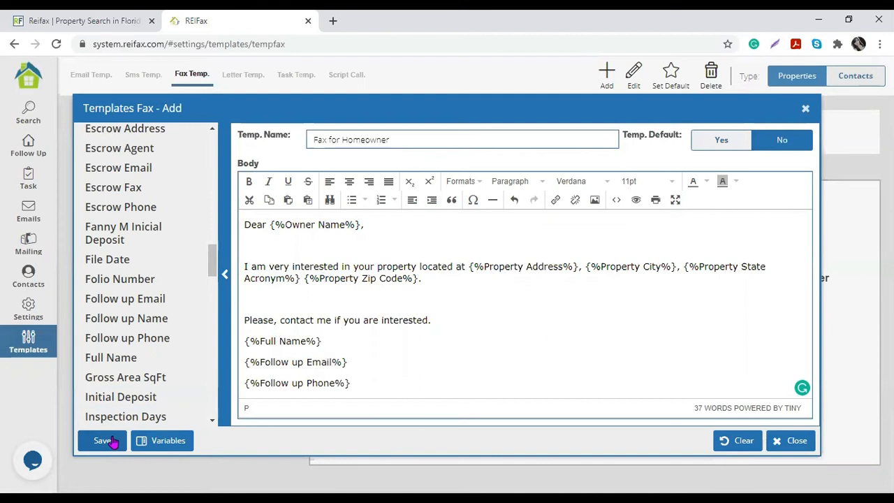
- Make Fax for Homeowner the default fax template, save it, and dismiss the resulting message
click(718, 144)
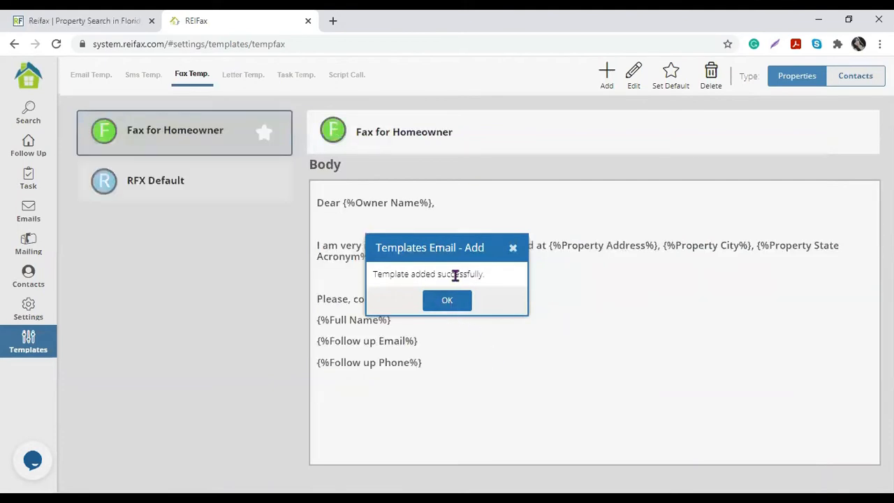
click(450, 305)
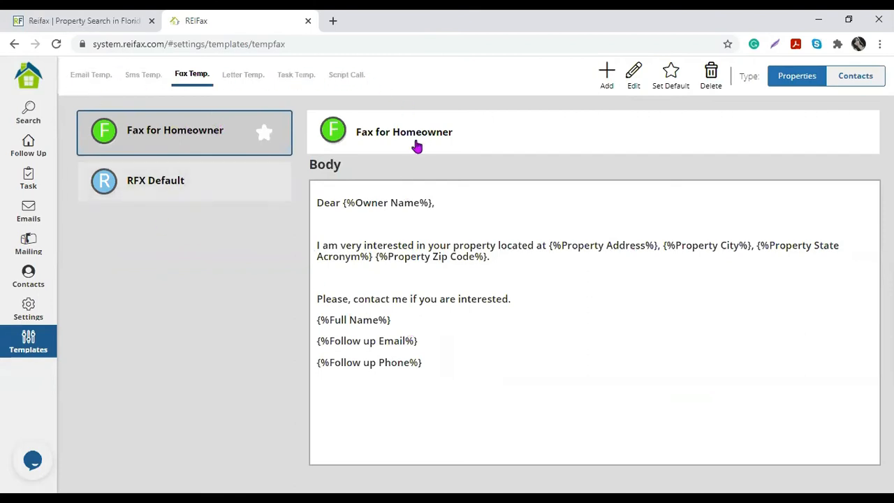
- Look through the default email, SMS, fax and letter templates for Properties
click(92, 76)
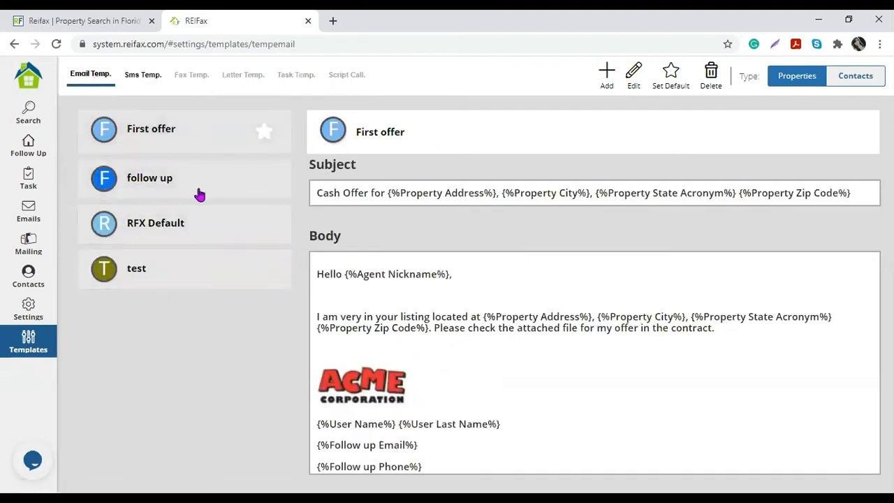
click(143, 74)
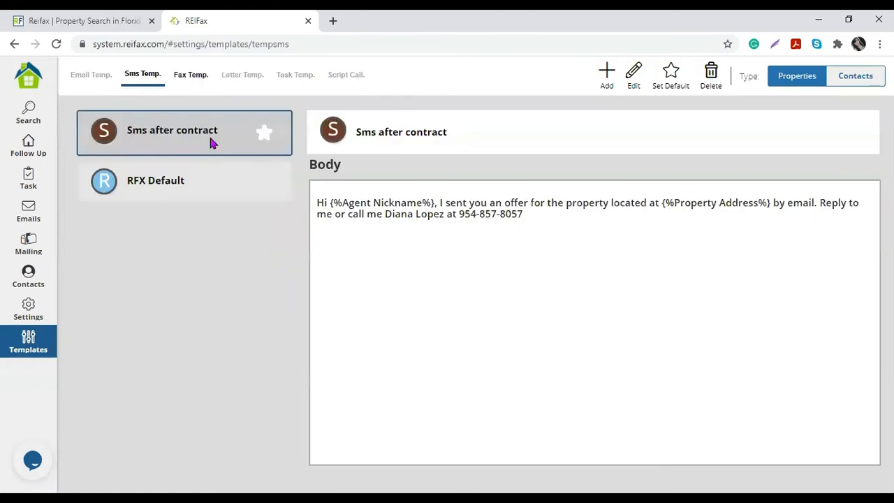
click(190, 74)
click(251, 76)
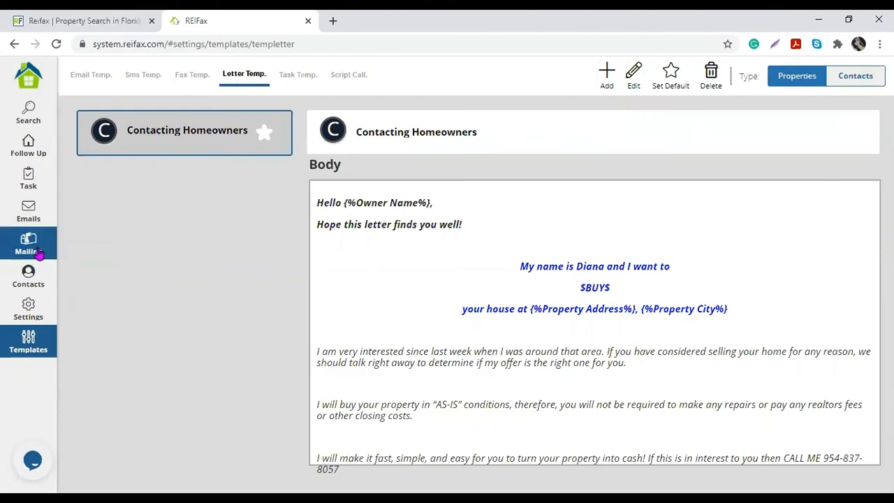
- View the list of recorded webinars from the control panel and return to the letter templates
click(25, 82)
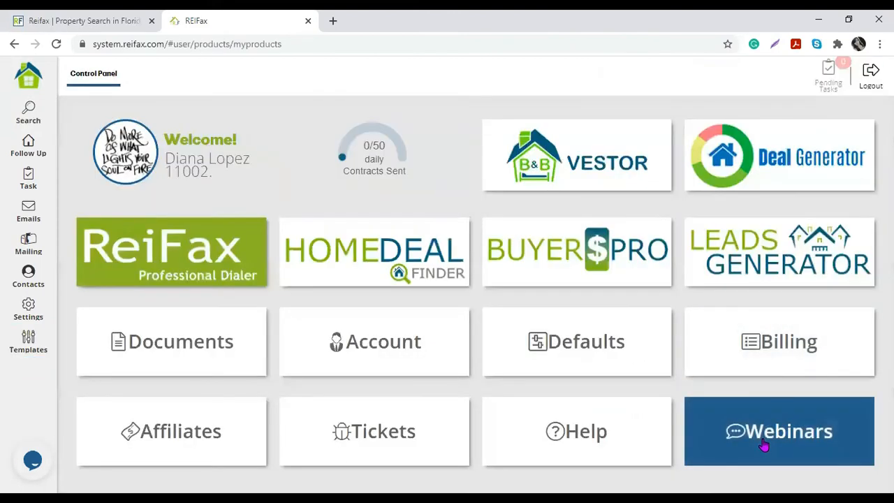
click(764, 445)
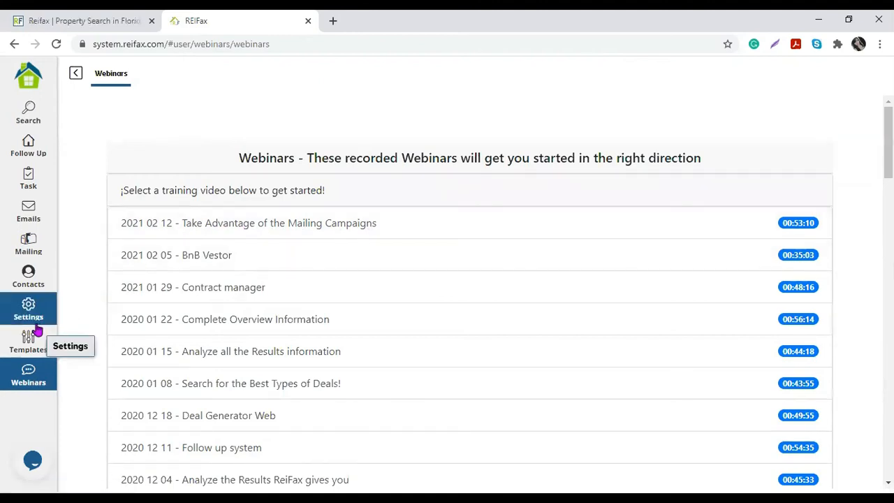
click(29, 348)
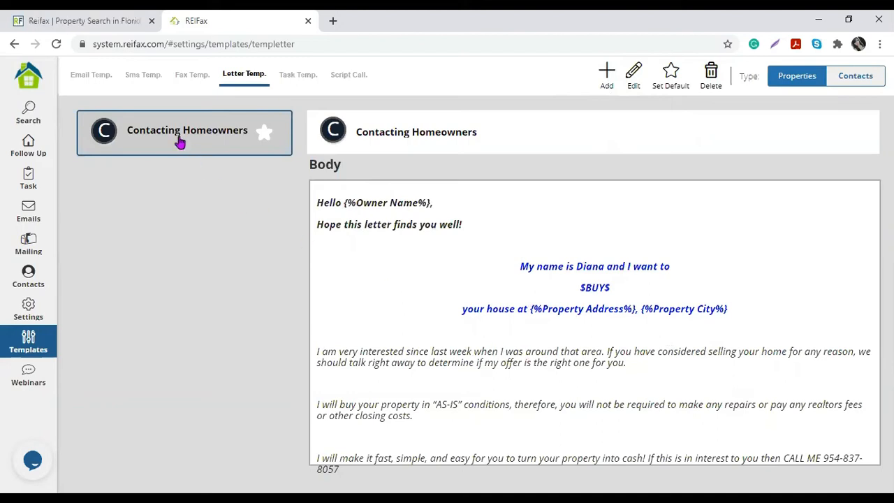
- Open the Contacting Homeowners letter template for editing and review its name, greeting, centered introduction and body paragraphs
click(640, 74)
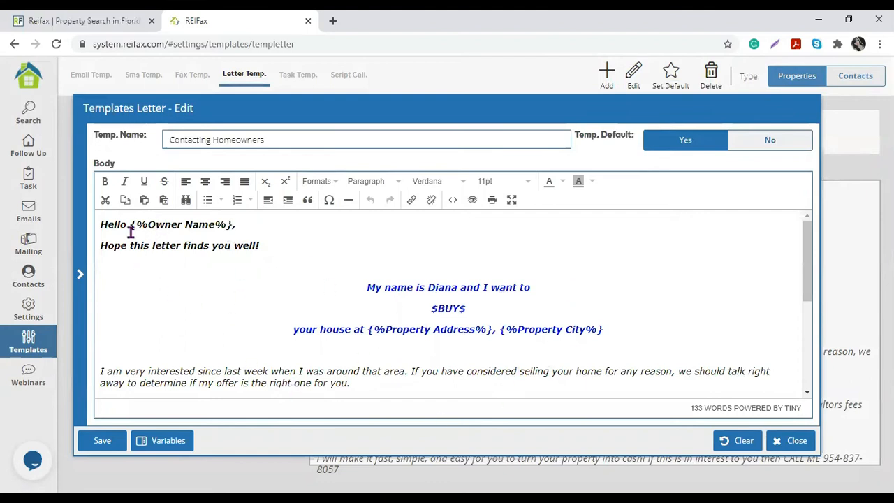
click(105, 222)
drag(173, 138, 361, 148)
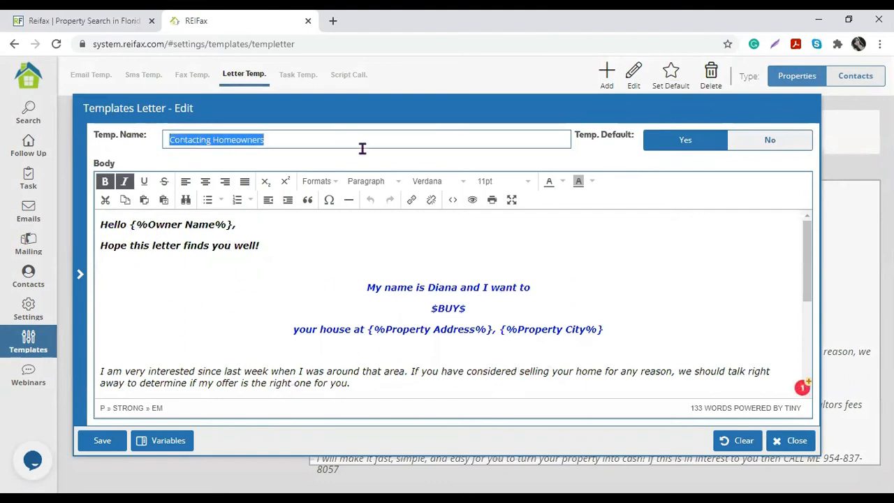
click(161, 225)
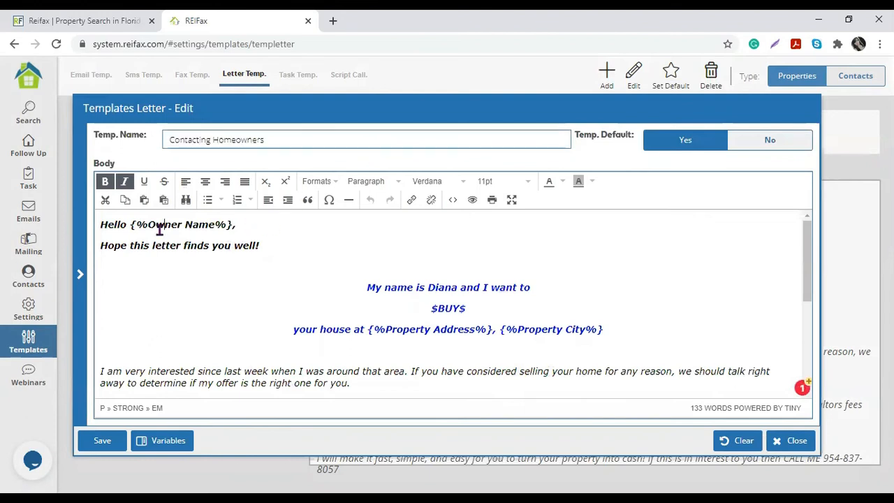
drag(128, 245, 391, 259)
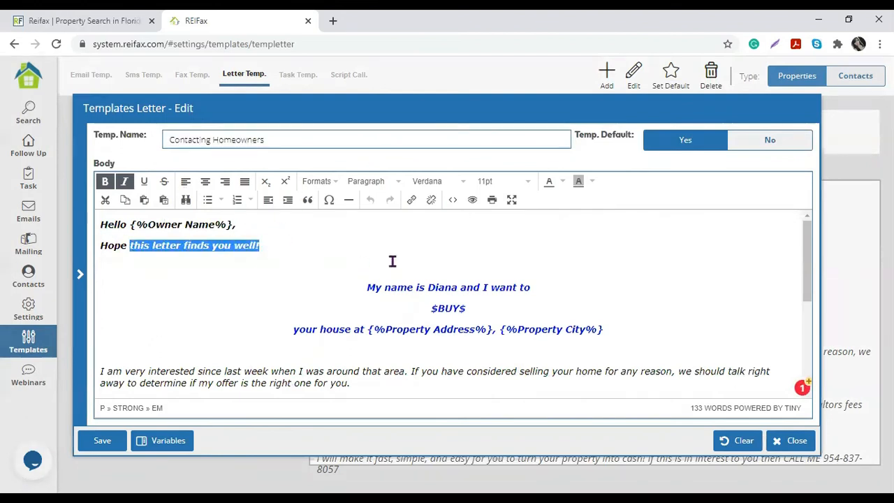
scroll(542, 344, down, 1)
scroll(542, 343, down, 1)
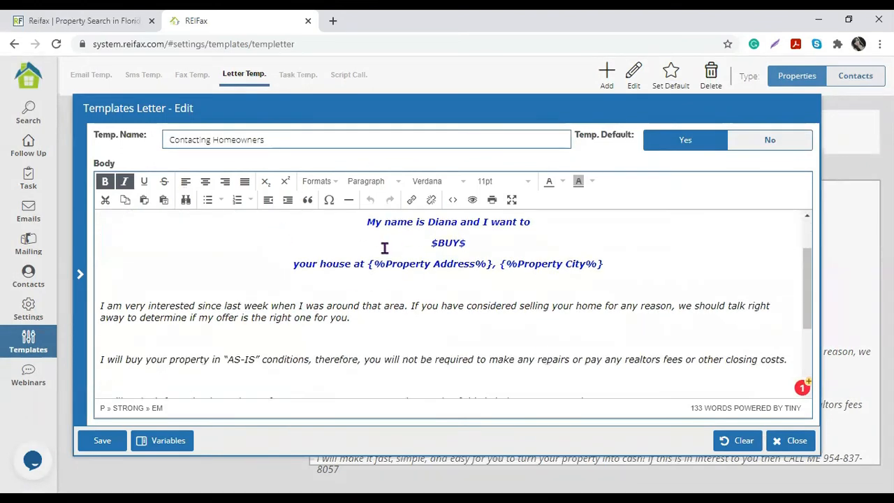
scroll(384, 247, up, 2)
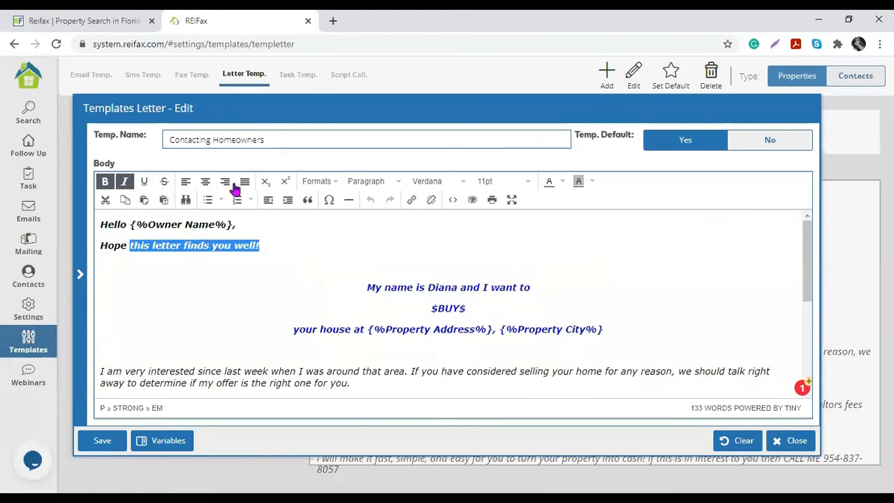
click(438, 287)
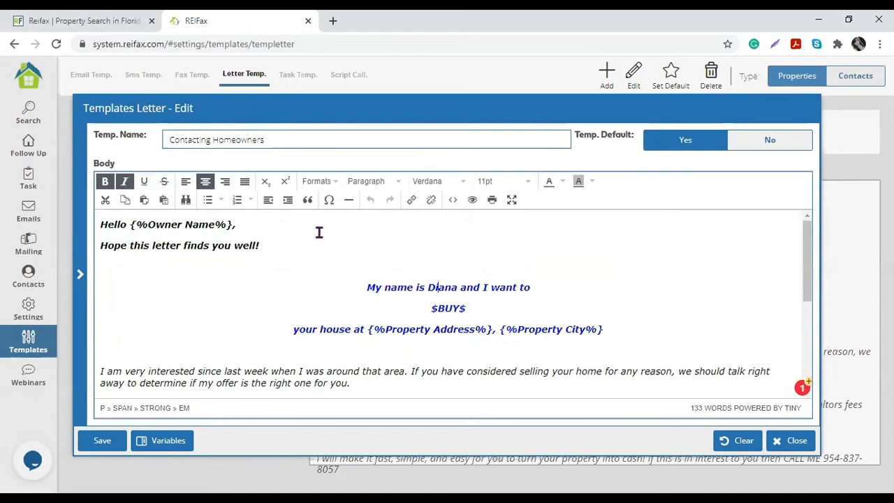
drag(392, 287, 642, 342)
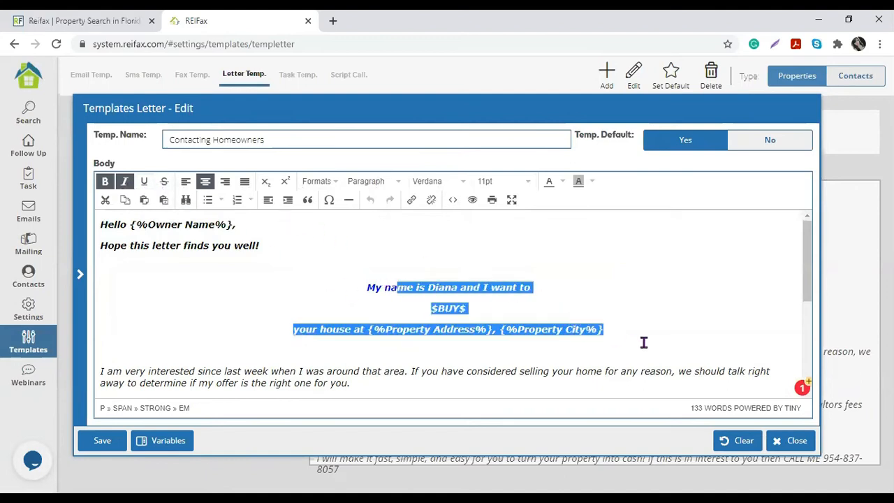
click(489, 368)
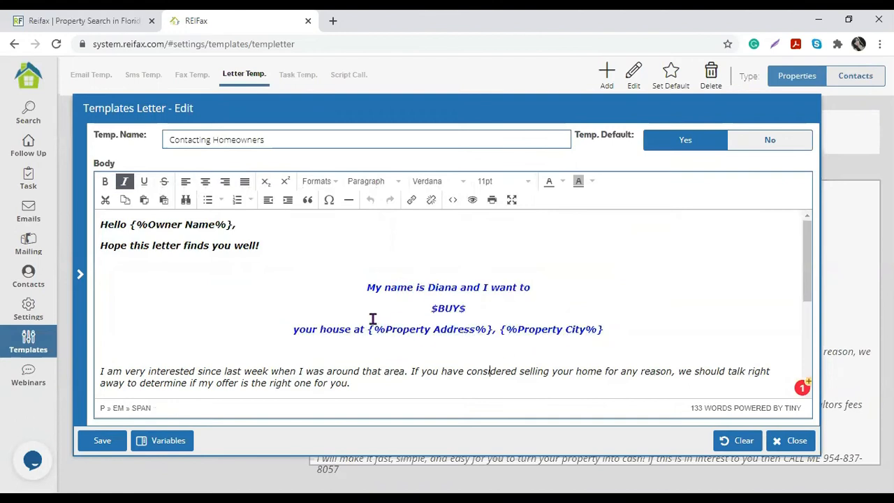
scroll(372, 319, down, 2)
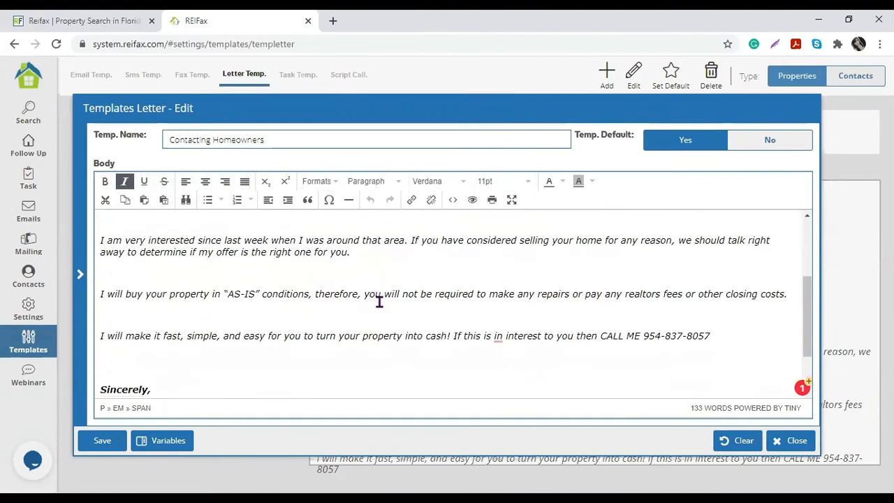
scroll(379, 301, down, 1)
- Apply the suggested preposition correction in the last body paragraph so it reads "If this is of interest to you"
mouse_move(498, 277)
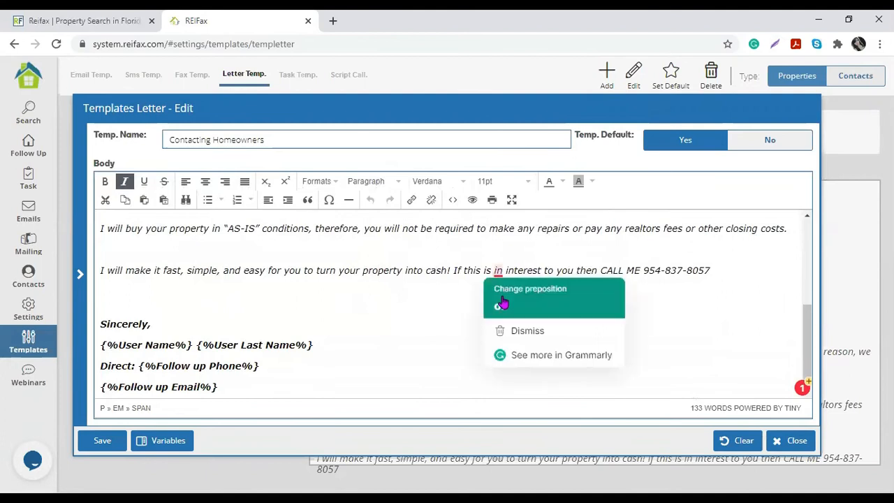
click(501, 304)
click(476, 276)
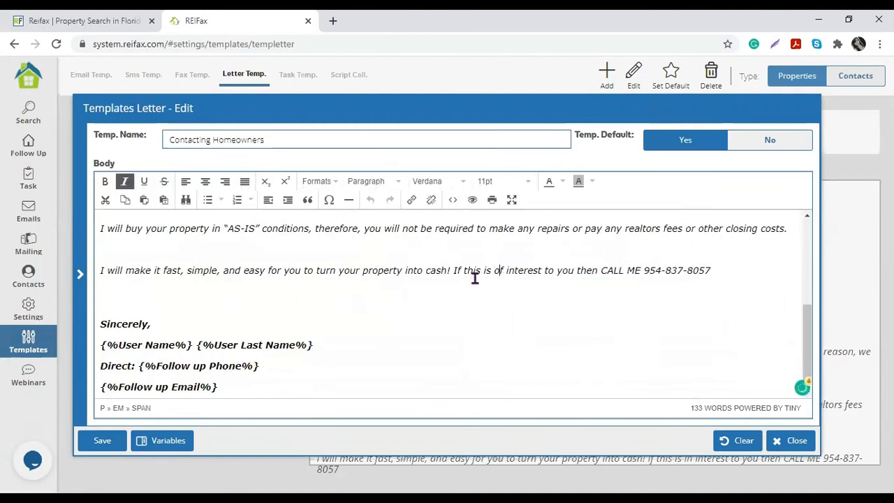
- Examine the letter's signature block with its User Name, User Last Name, Follow up Phone and Follow up Email variables
drag(105, 341, 190, 341)
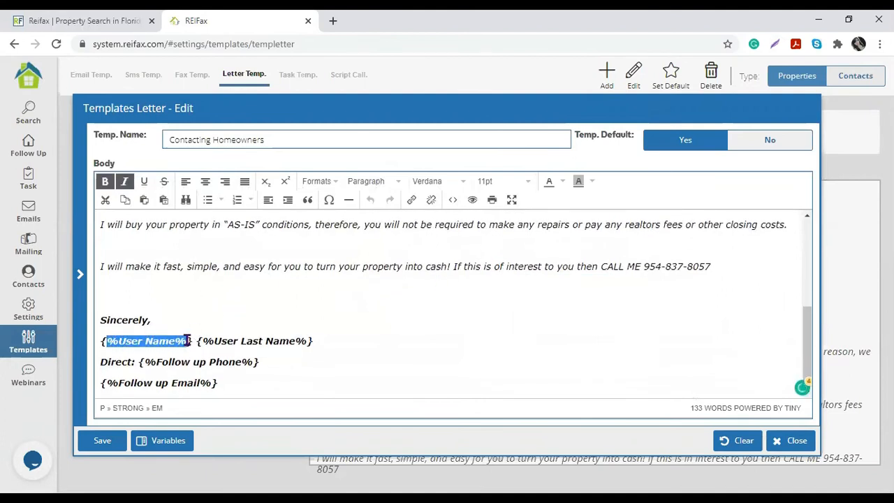
double_click(226, 340)
drag(307, 340, 312, 340)
click(173, 361)
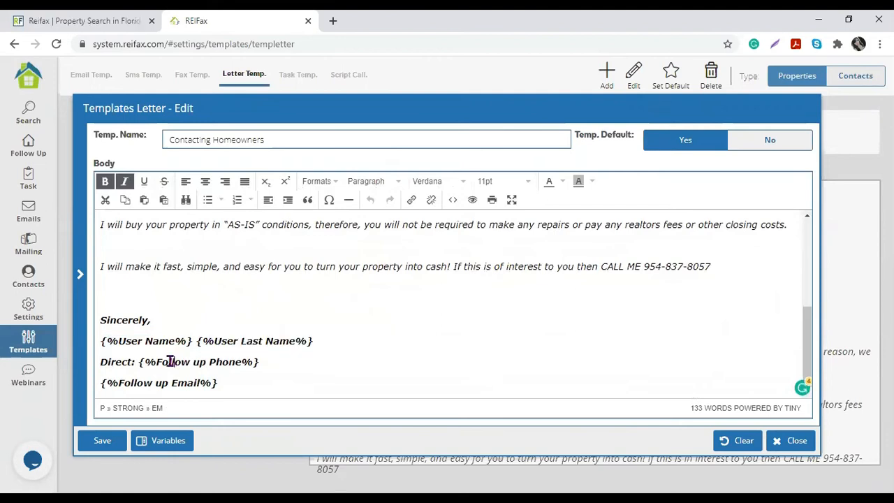
click(204, 362)
drag(165, 361, 179, 384)
click(233, 383)
scroll(354, 386, up, 5)
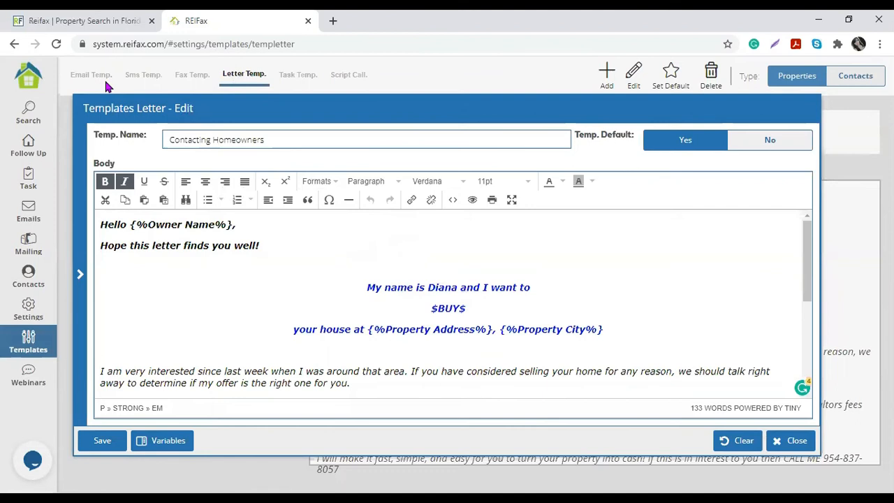
- Save the Contacting Homeowners letter template and dismiss the resulting message
scroll(425, 293, down, 3)
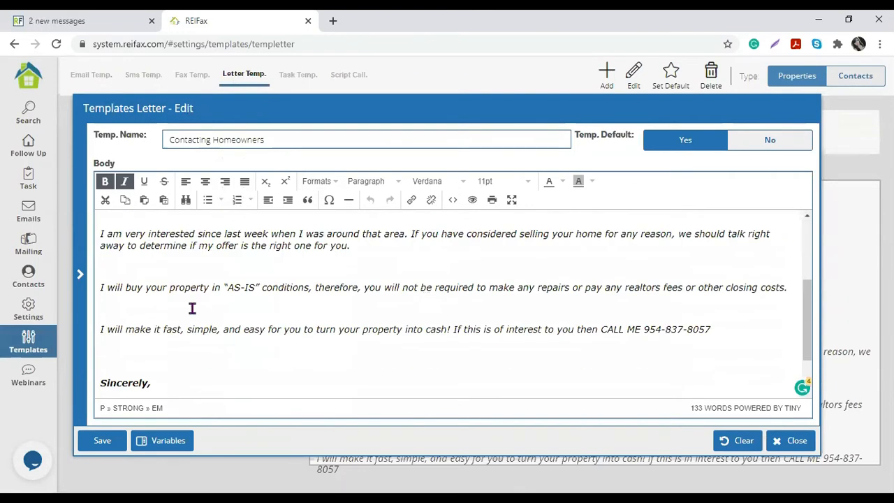
scroll(194, 315, down, 1)
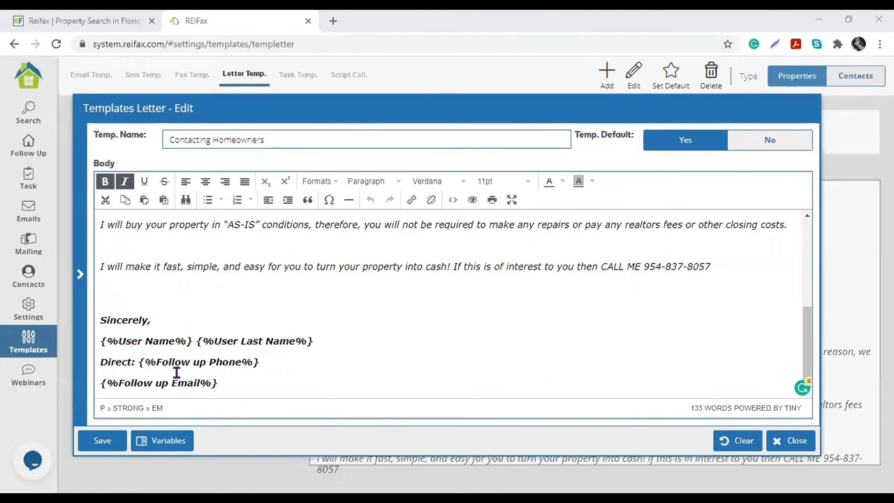
click(99, 441)
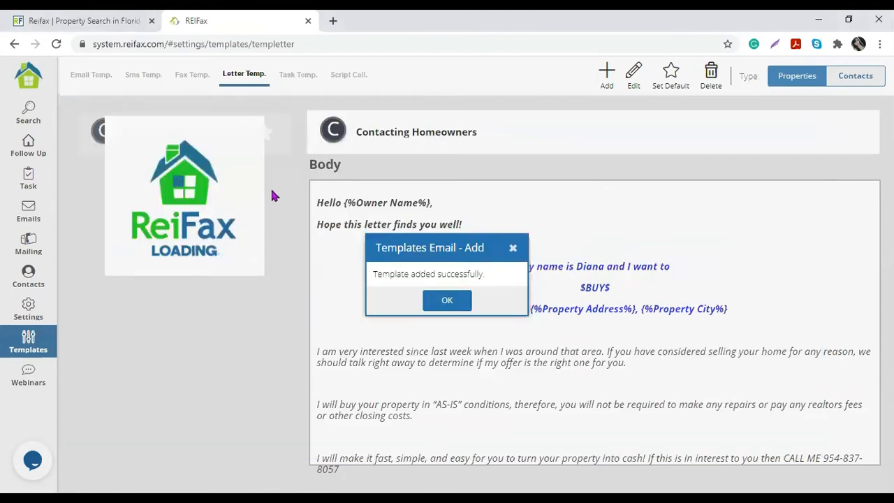
click(445, 300)
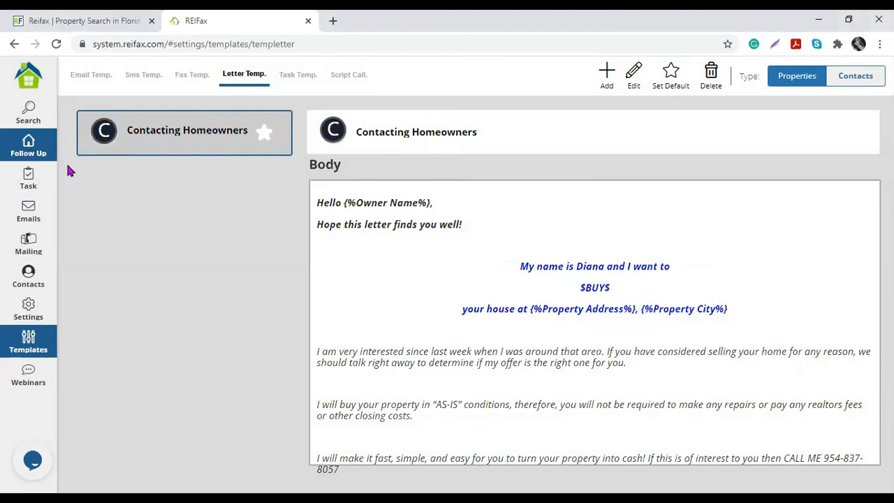
- Delete both existing task templates, "combo contract, 1 SMS, 2 follow up emails" and "dates templates"
click(305, 80)
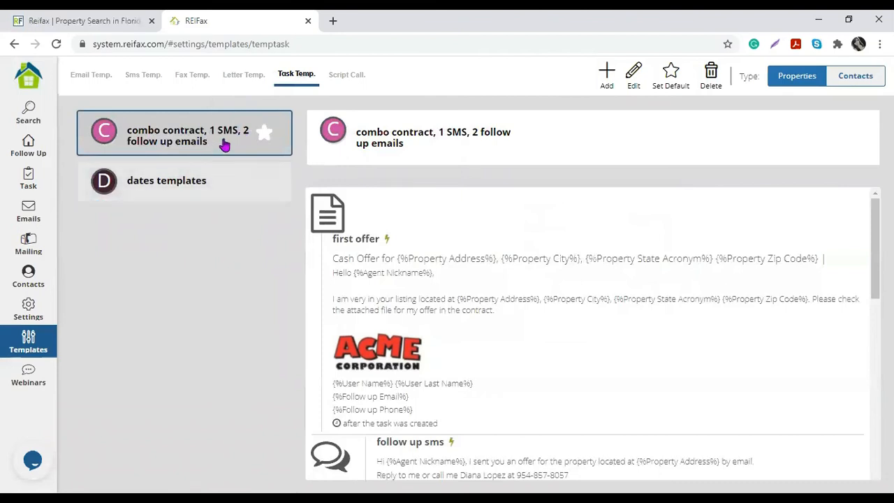
click(709, 77)
click(433, 310)
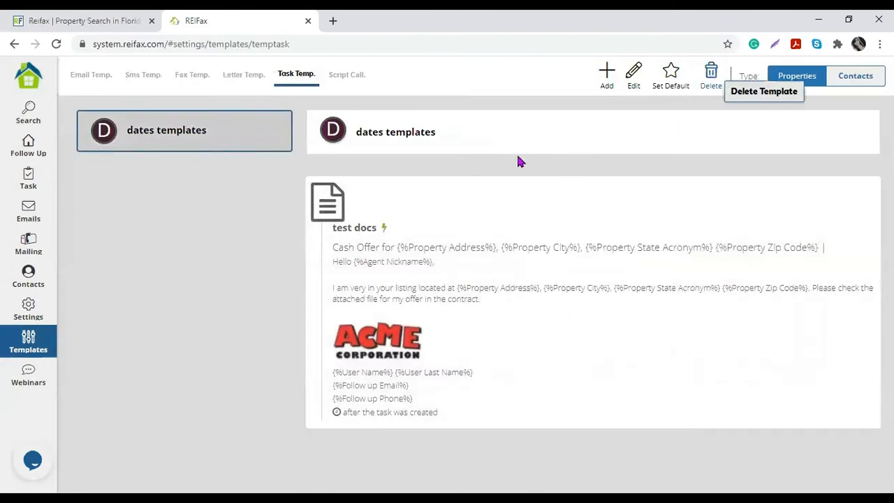
click(423, 311)
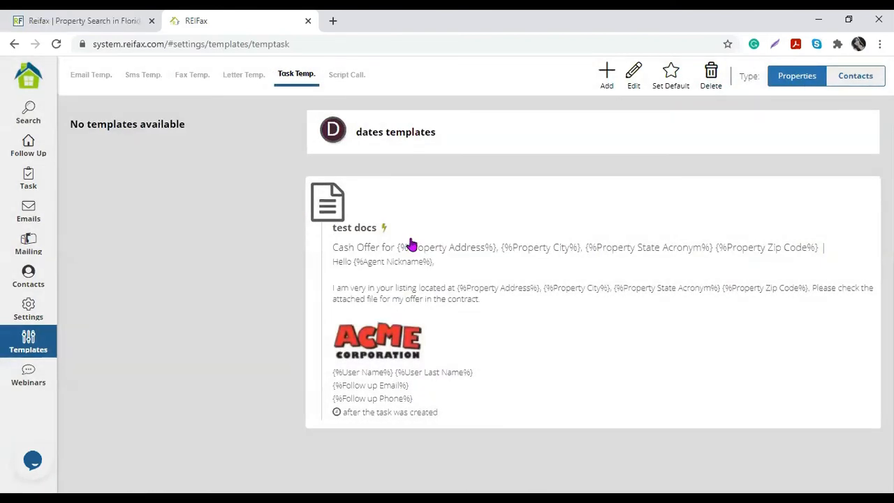
drag(77, 124, 174, 161)
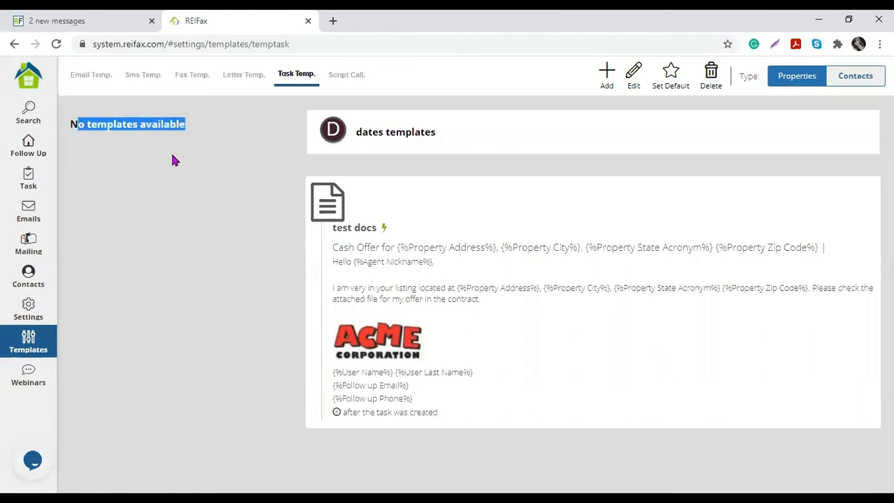
- Add a new task template named "Combo - 1 Contract, 1 SMS, 2 follow up email"
click(607, 82)
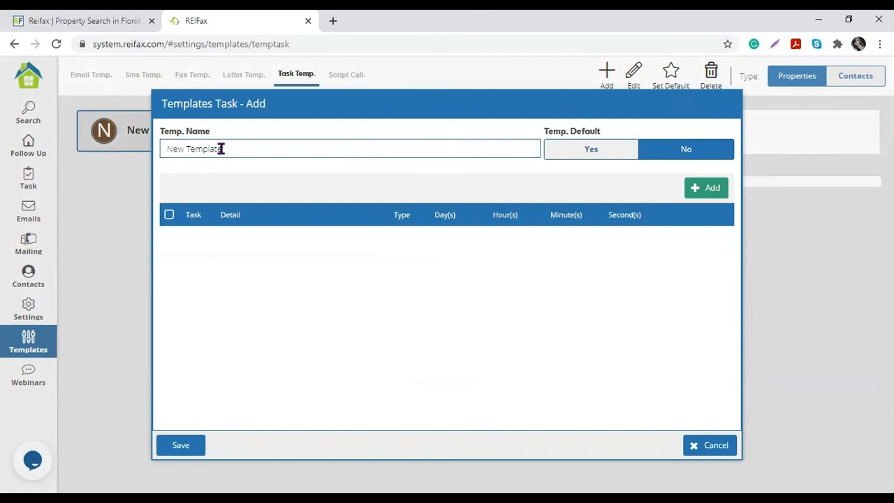
drag(225, 149, 150, 149)
text(Combo)
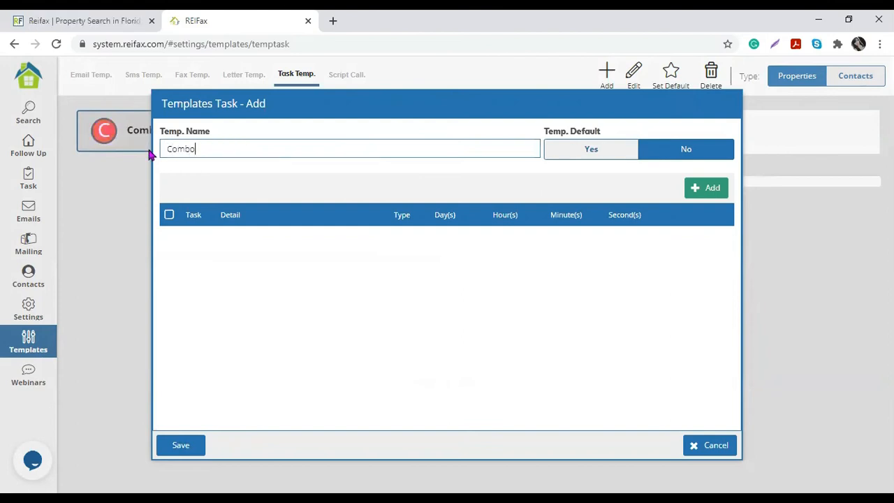
text( - 1 Contr)
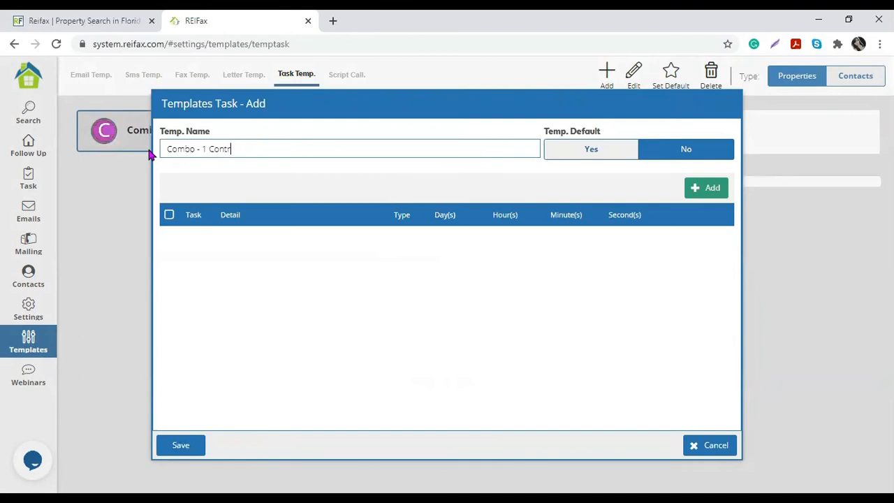
text(act, 2 fo)
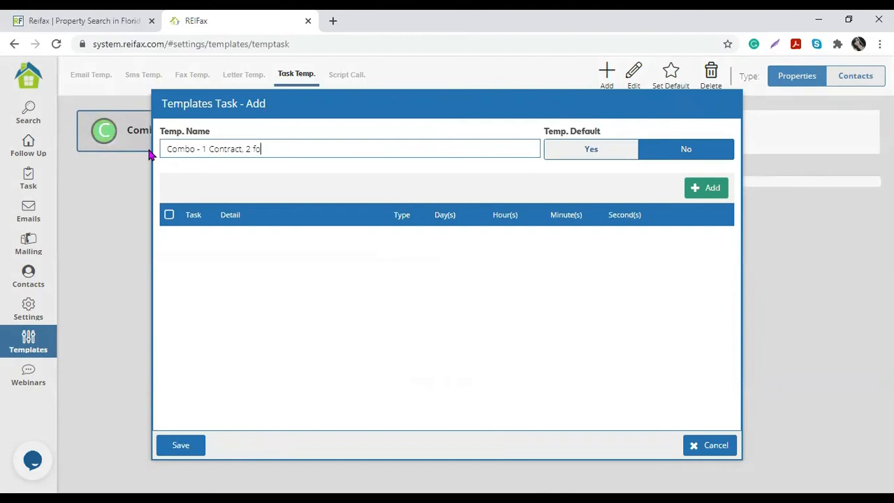
text(llow up email)
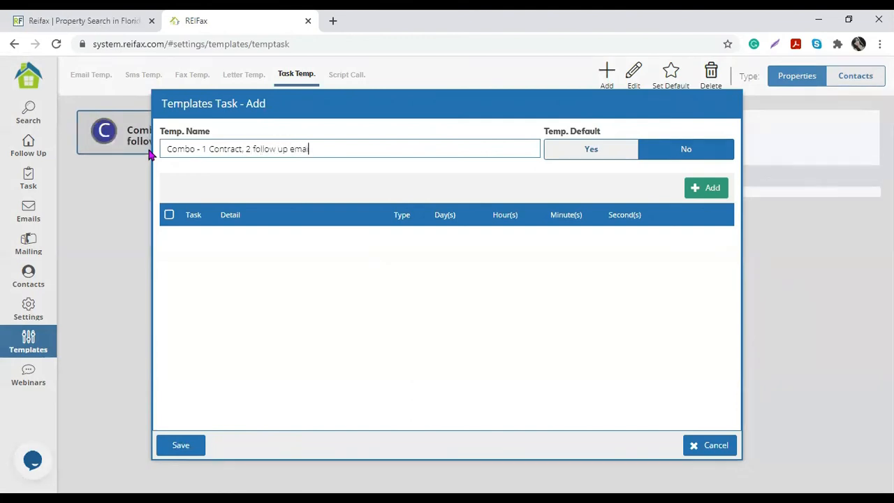
text(,)
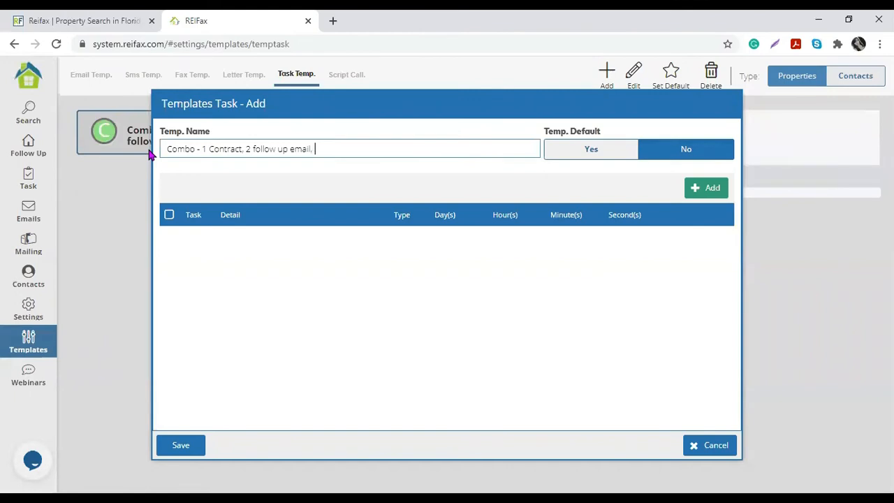
click(247, 148)
text(1 SMS,)
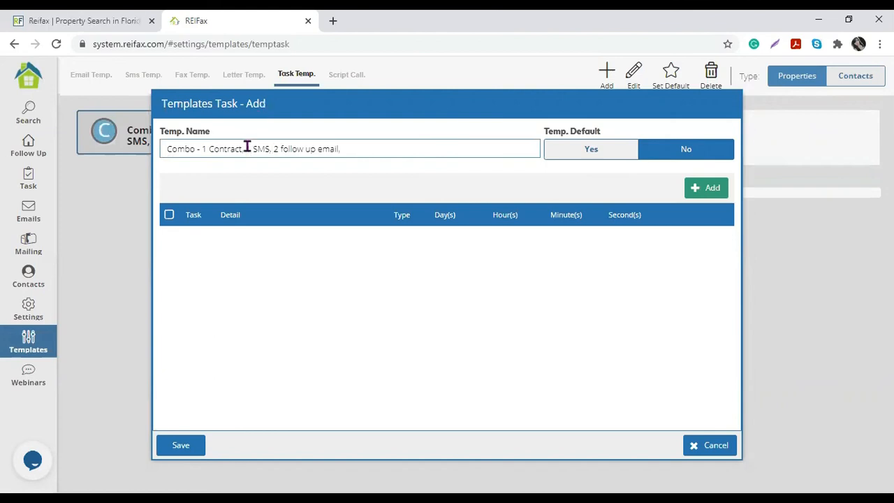
drag(208, 148, 352, 148)
click(358, 148)
key(BackSpace)
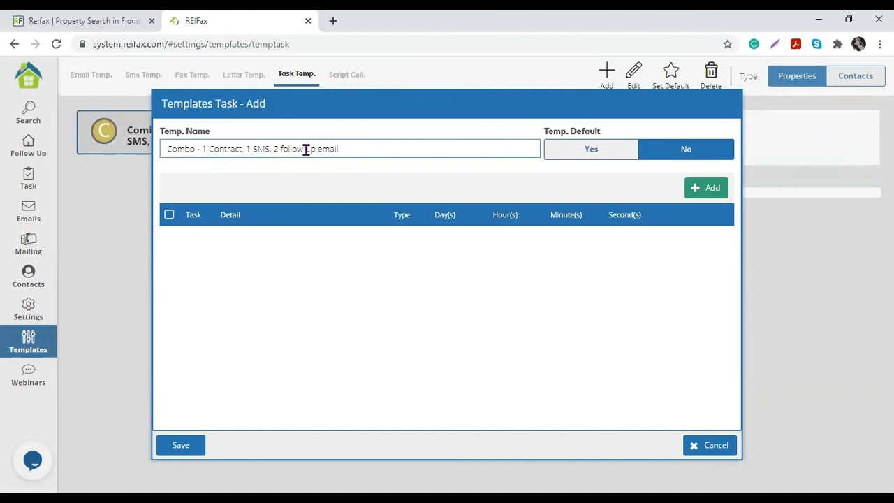
drag(272, 149, 358, 151)
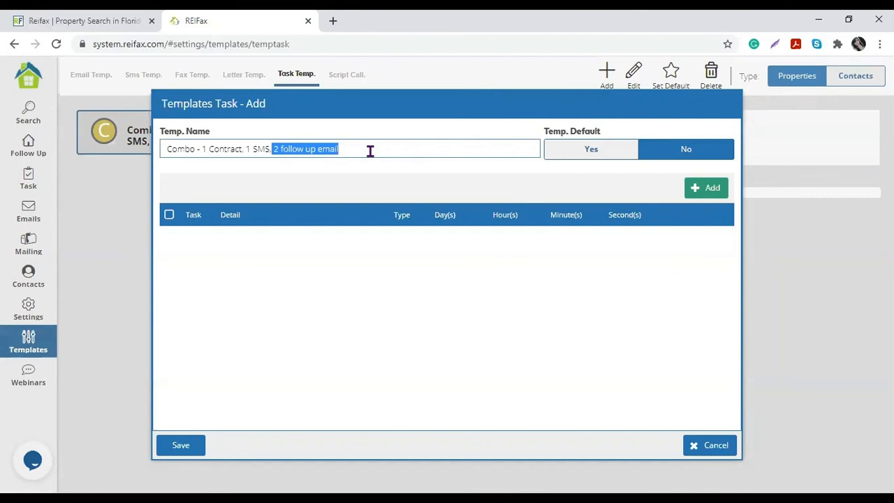
click(253, 149)
drag(262, 148, 250, 149)
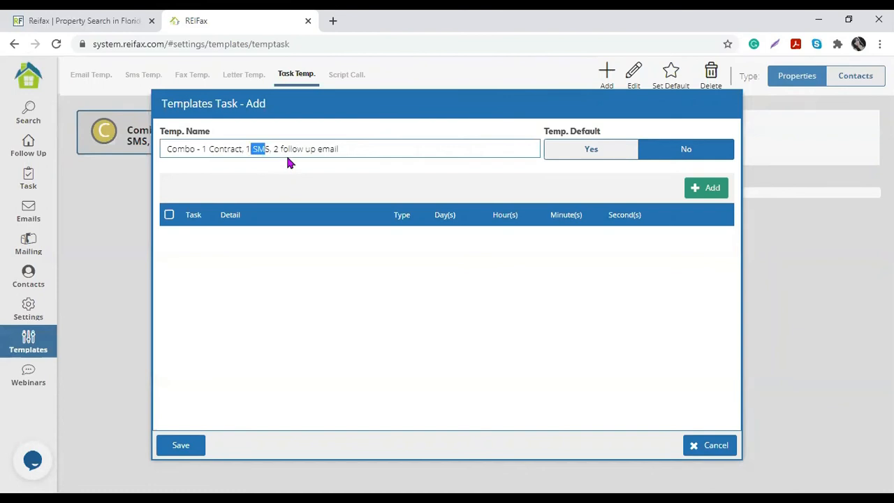
click(296, 148)
drag(317, 149, 352, 148)
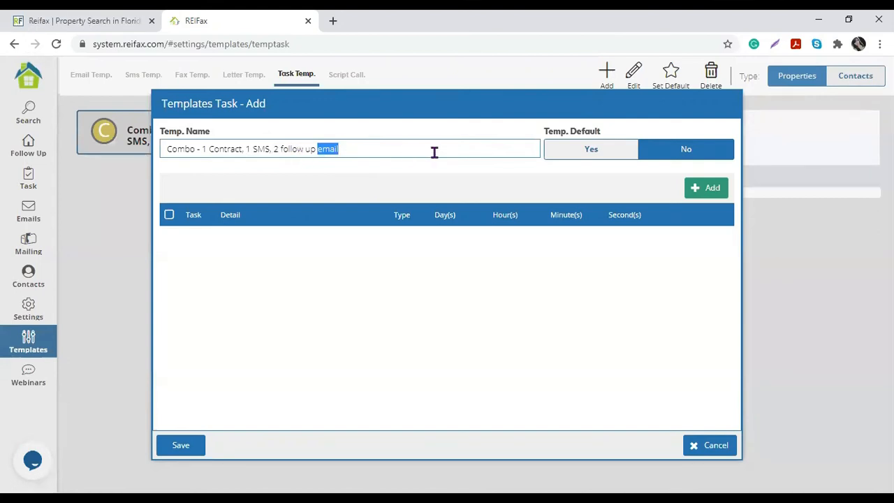
- Make the combo template the default and start an automatic scheduled task of the type Send DOC
click(590, 151)
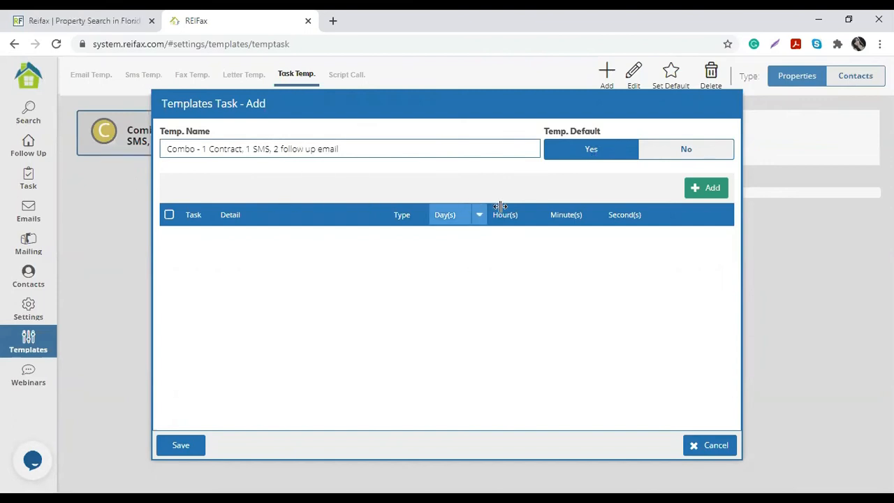
click(712, 190)
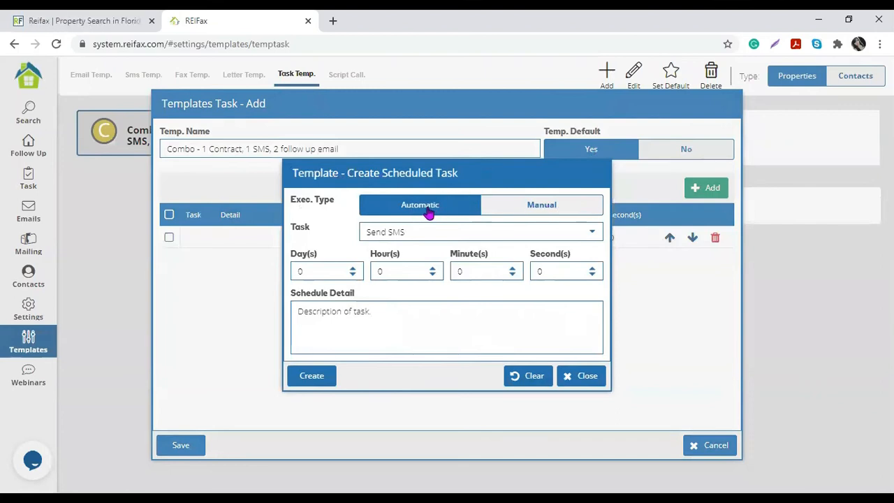
click(592, 233)
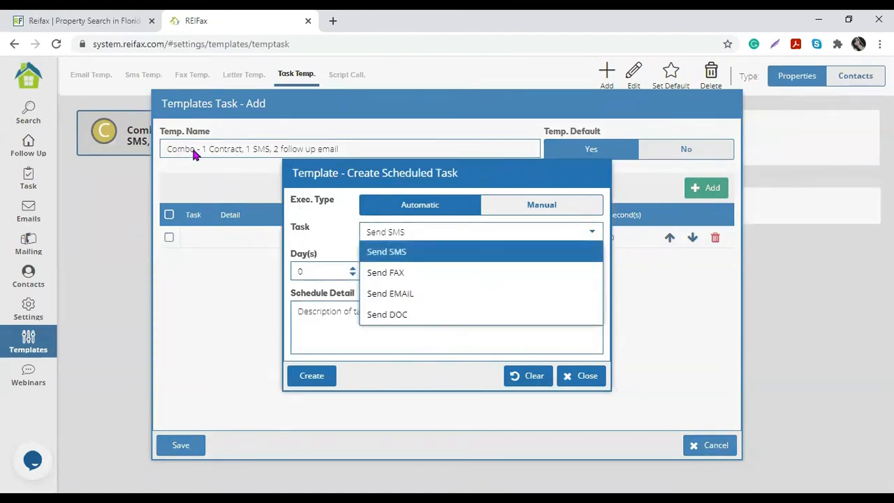
click(429, 314)
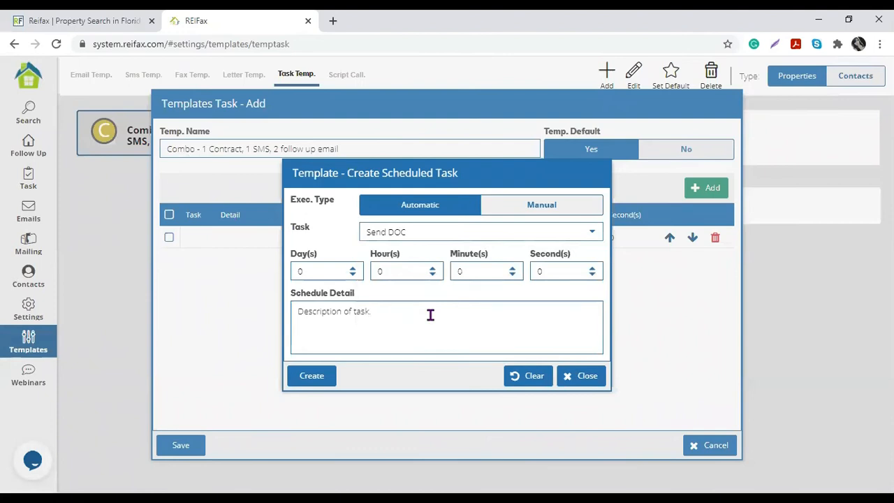
- Enter "first offer" as the schedule detail, keep all delays at 0, and create the scheduled task
key(Tab)
key(Tab)
key(Tab)
click(394, 336)
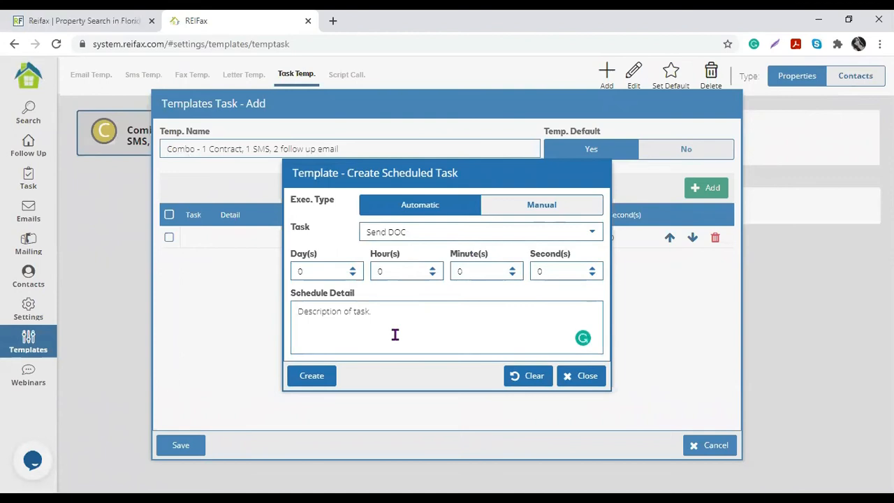
text(first, offer)
drag(352, 318, 297, 312)
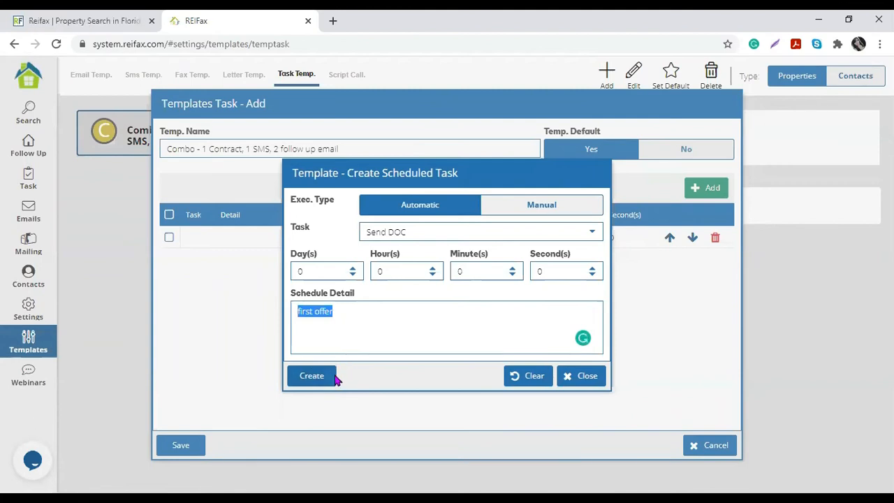
click(320, 377)
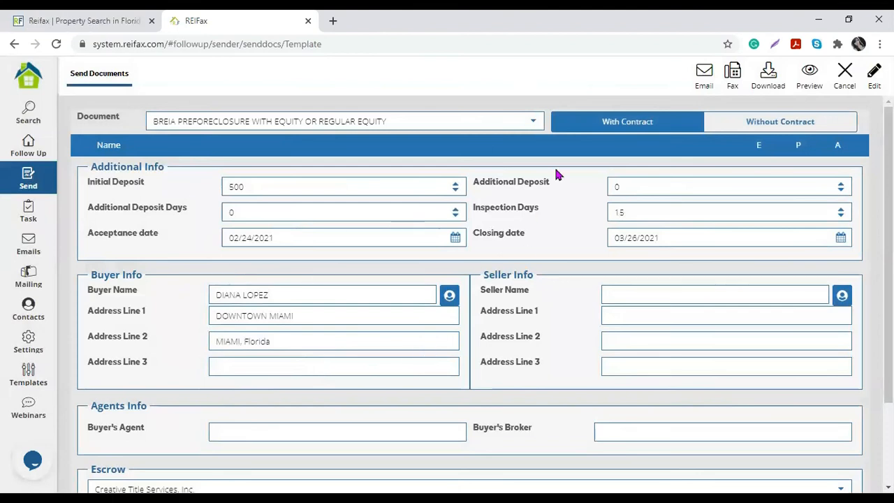
- Choose MP HOMEOWNER DREIA 2019.6 as the contract document to send
click(532, 123)
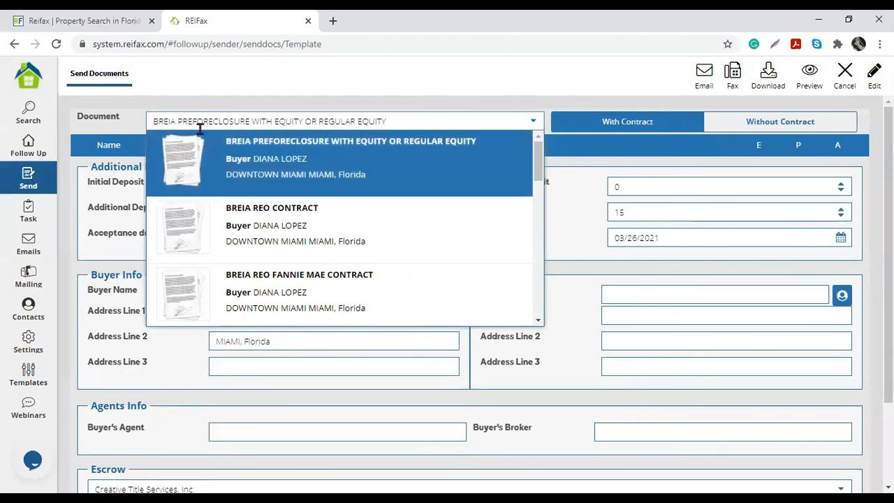
scroll(391, 223, down, 8)
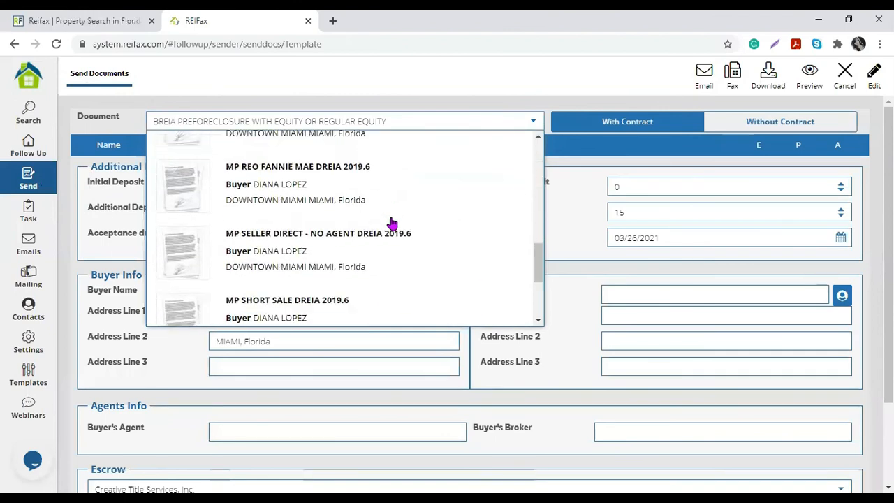
scroll(391, 224, down, 3)
scroll(391, 224, up, 10)
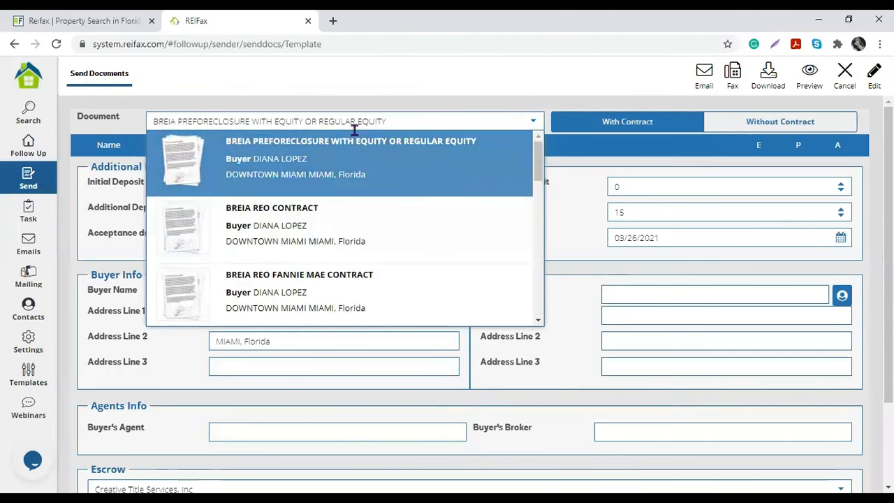
scroll(430, 293, down, 5)
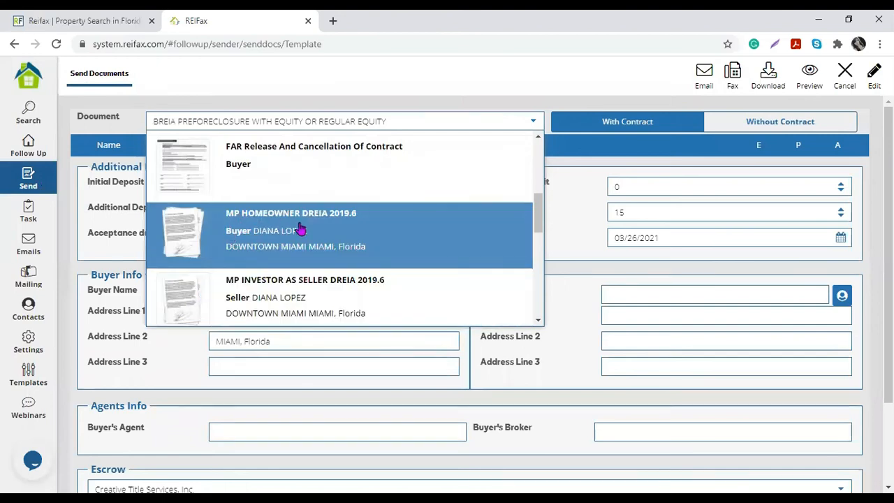
click(399, 228)
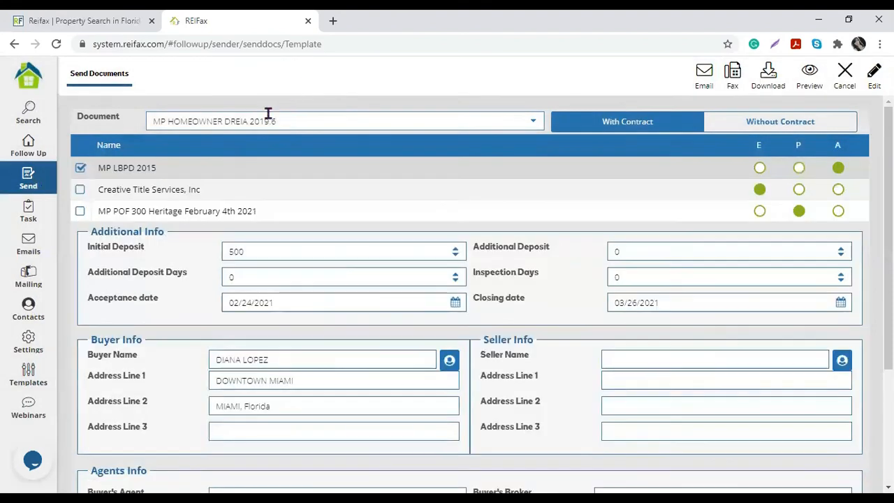
drag(155, 121, 274, 120)
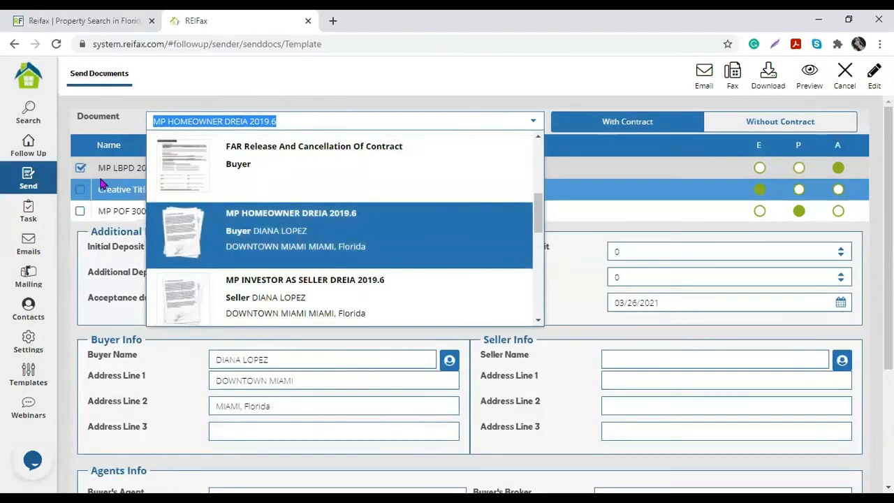
click(62, 137)
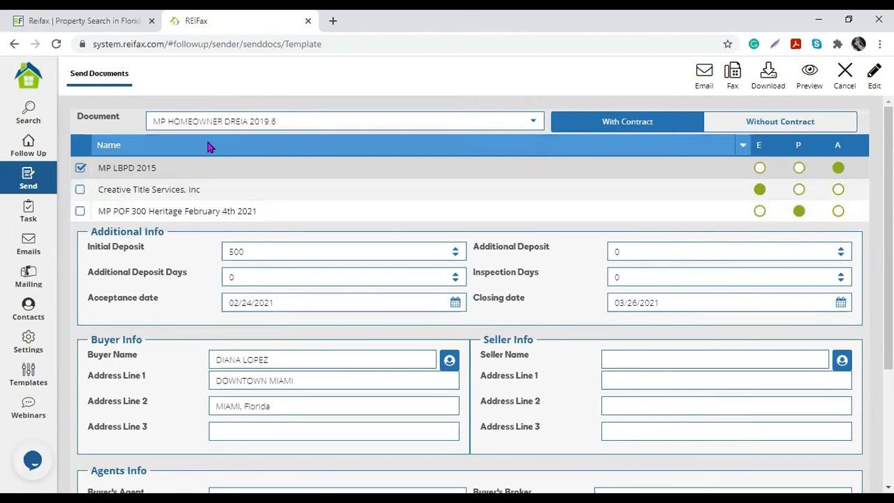
- Include the additional documents MP LBPD 2015, Creative Title Services, Inc and MP POF 300 Heritage February 4th 2021 with the contract
click(80, 189)
click(80, 210)
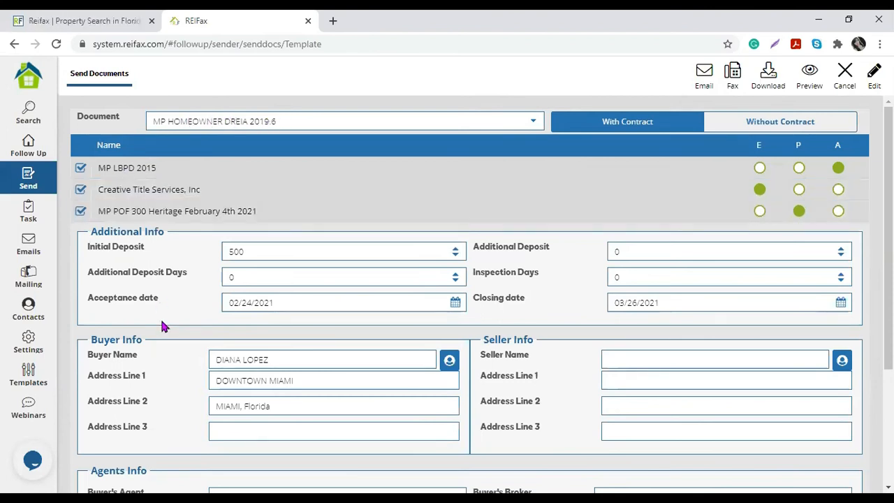
click(79, 211)
click(80, 189)
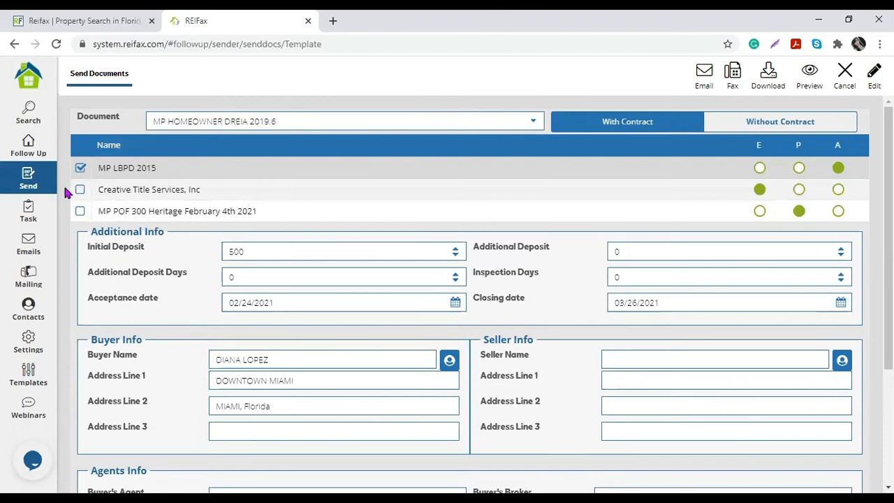
click(80, 167)
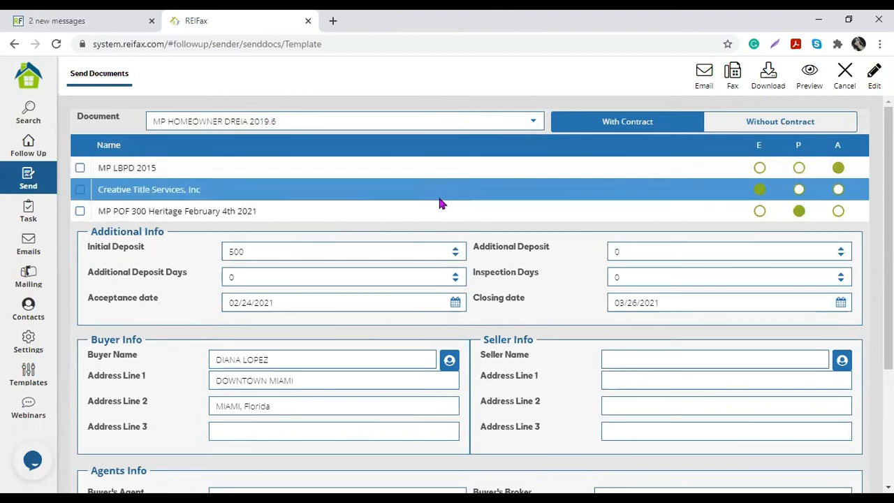
click(80, 168)
click(79, 190)
click(79, 210)
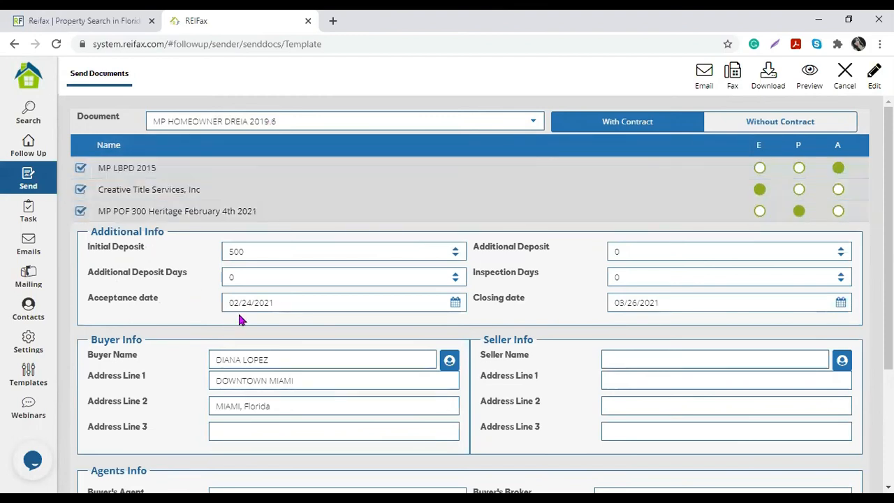
- Set the contract's initial deposit to 1000 and its inspection days to 10
drag(256, 246, 179, 245)
text(1000)
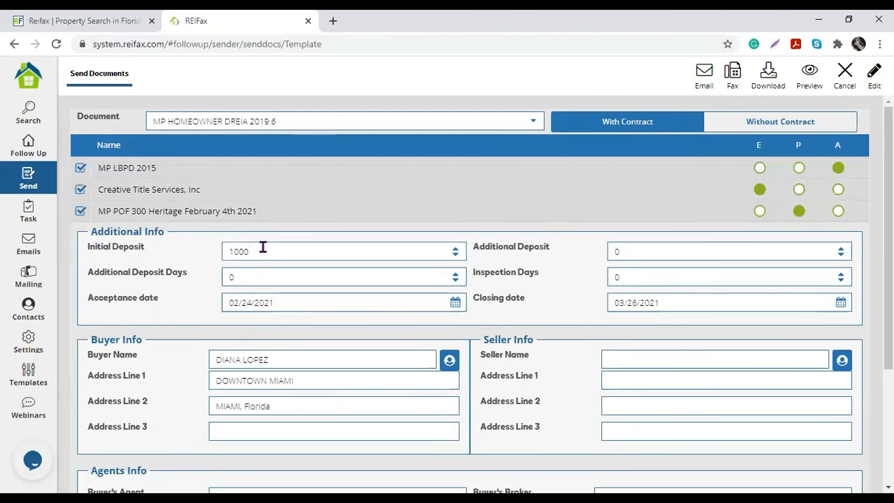
drag(622, 278, 560, 276)
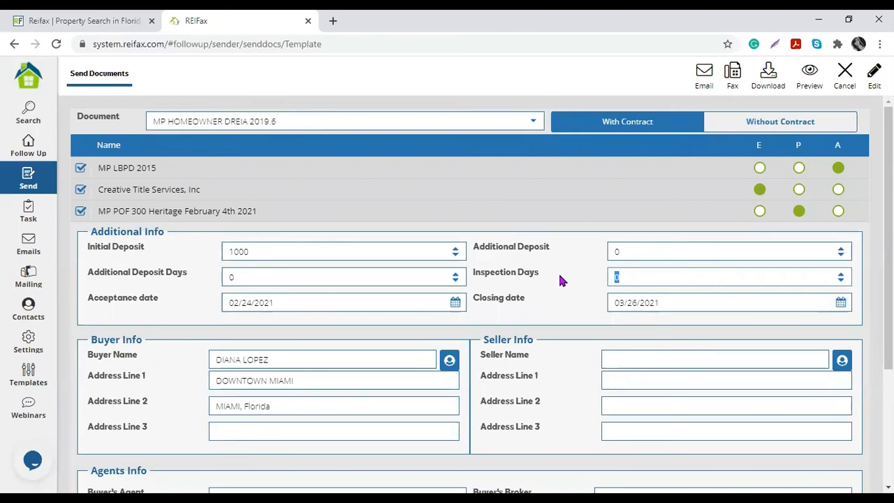
text(10)
- Review the contract's acceptance and closing dates, the buyer details, and the agents and escrow sections
click(265, 304)
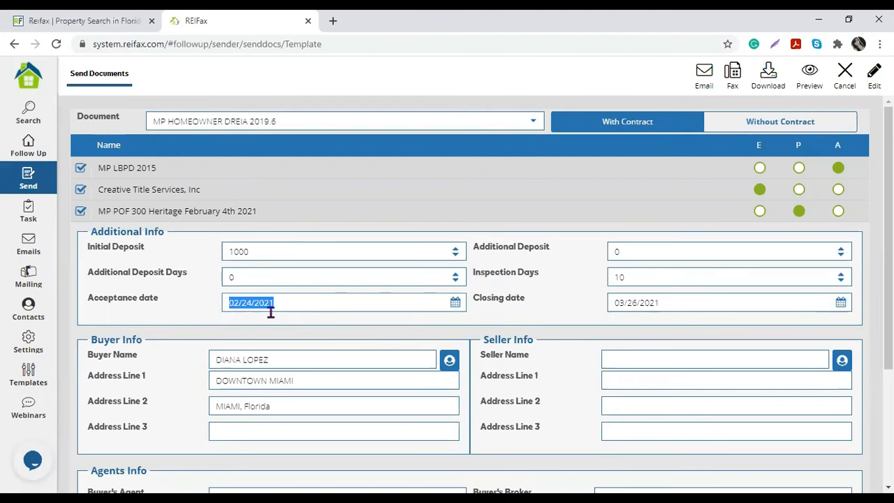
click(664, 302)
drag(683, 303, 531, 304)
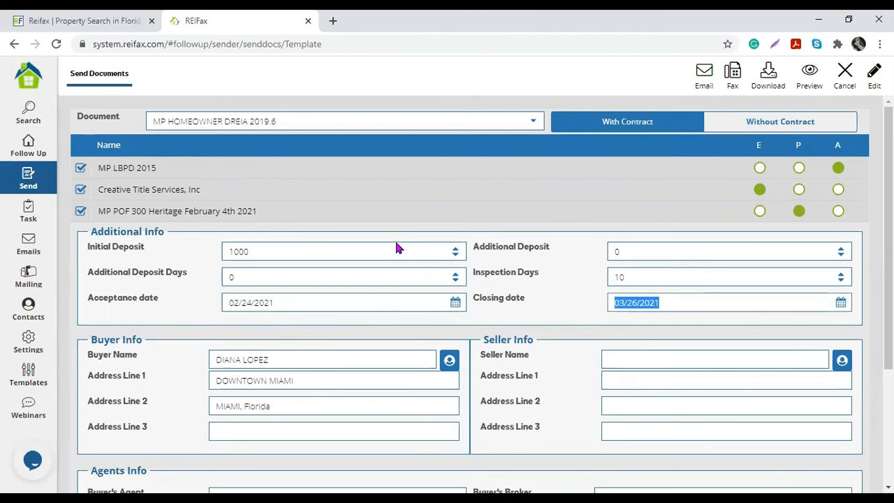
drag(221, 359, 292, 360)
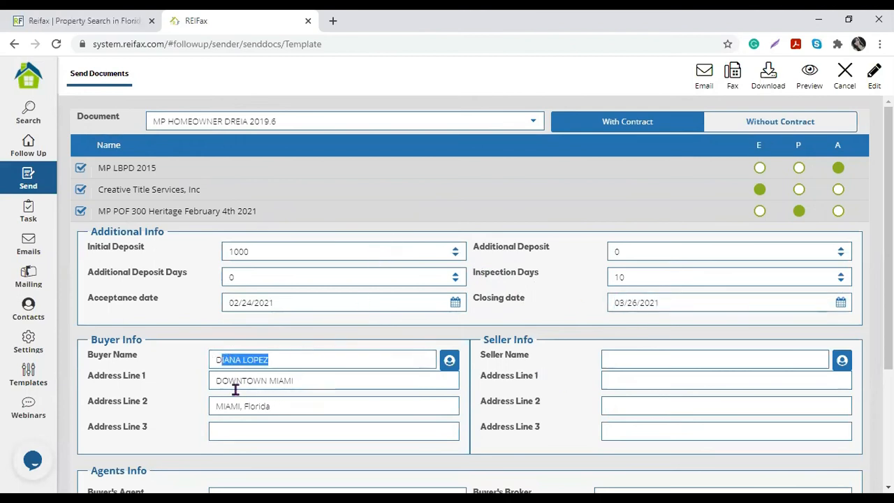
scroll(359, 414, down, 2)
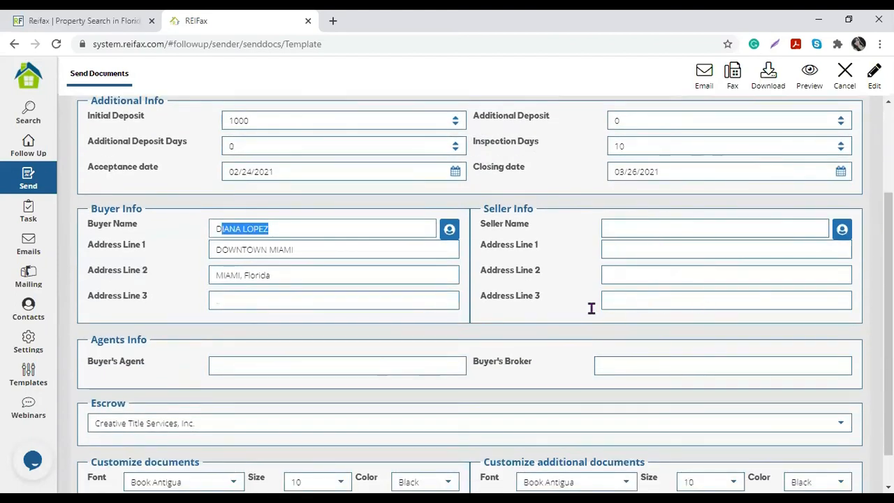
- Choose email delivery for the contract task and open its email message
scroll(374, 312, down, 1)
scroll(465, 391, up, 2)
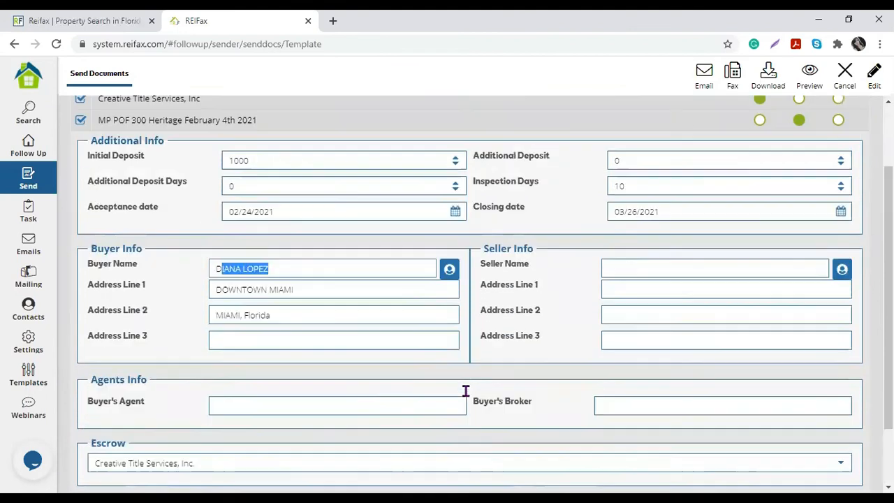
scroll(466, 391, up, 2)
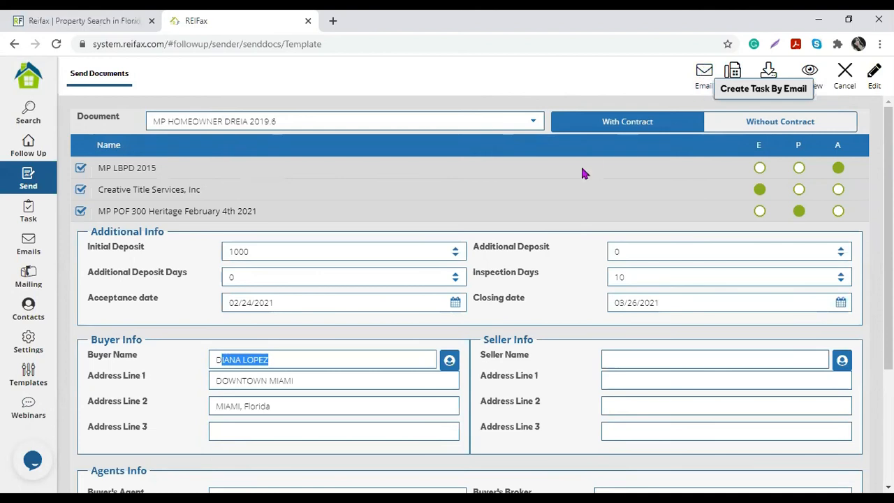
click(704, 73)
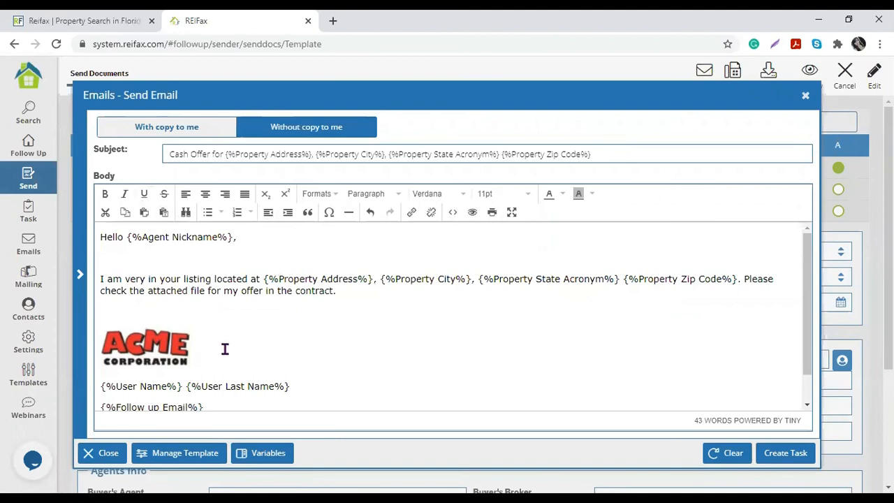
- Check which saved email templates can be loaded into the contract email
click(193, 461)
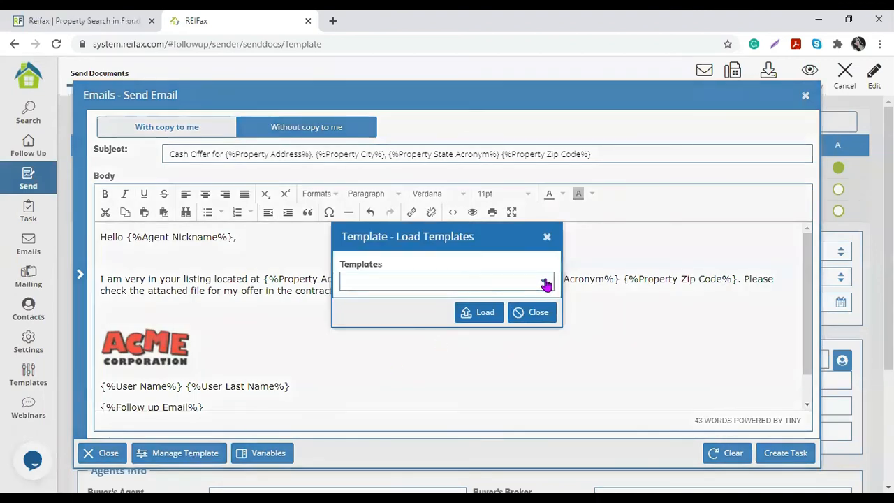
click(543, 283)
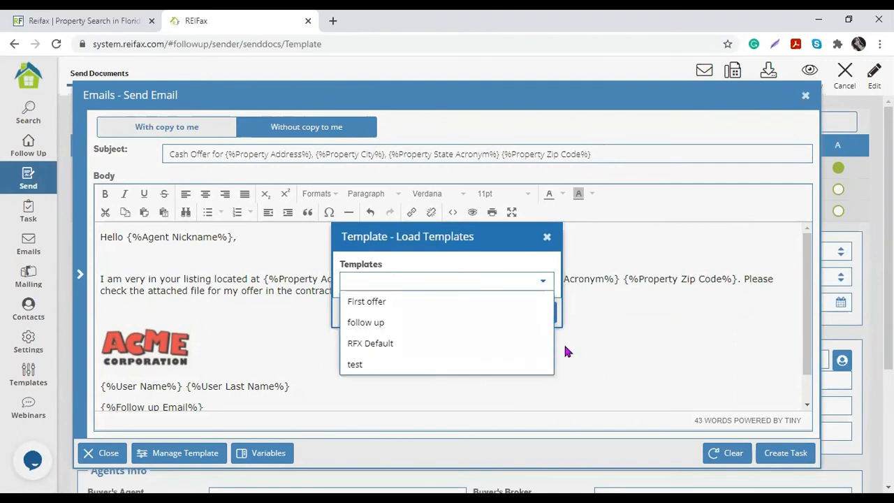
click(267, 321)
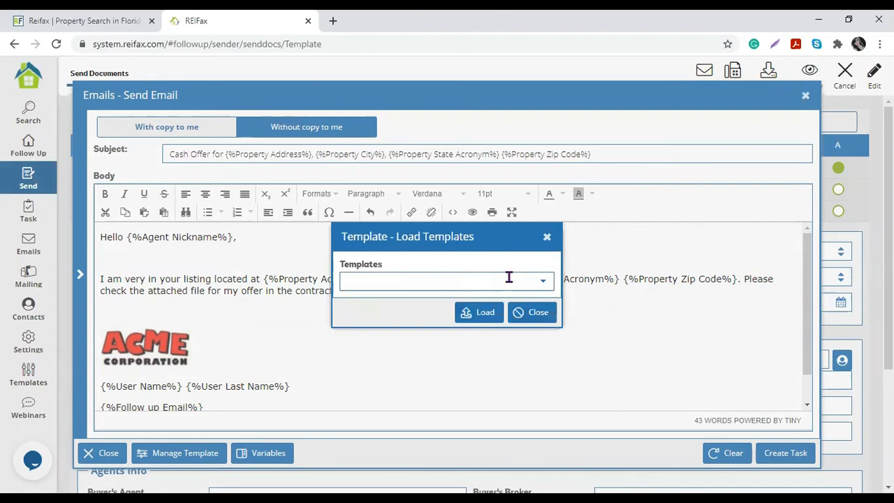
click(547, 237)
- Check the cash offer email's subject, greeting, body and signature, and create the contract task with it
drag(171, 152, 635, 151)
drag(115, 237, 394, 250)
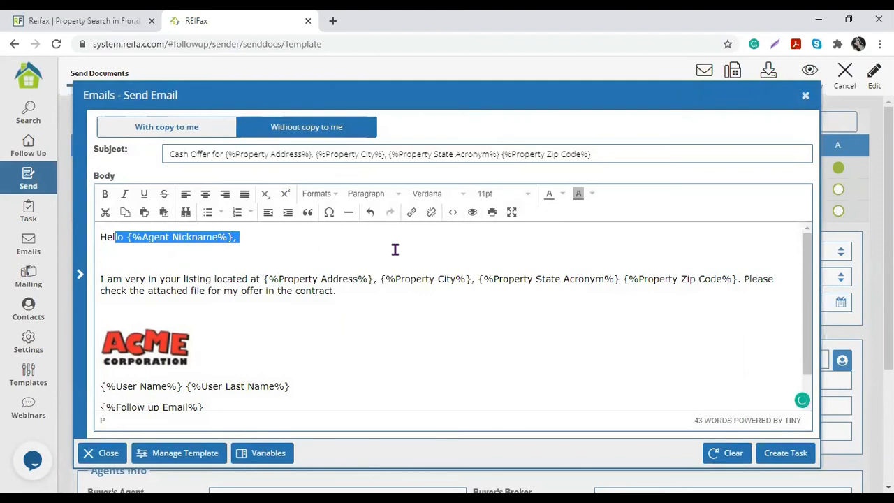
click(232, 280)
drag(252, 280, 389, 303)
scroll(349, 303, down, 1)
click(480, 306)
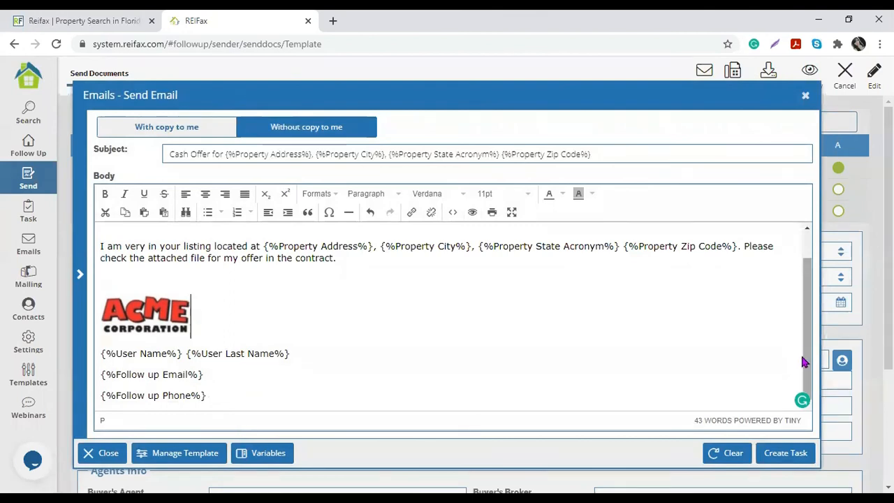
click(781, 455)
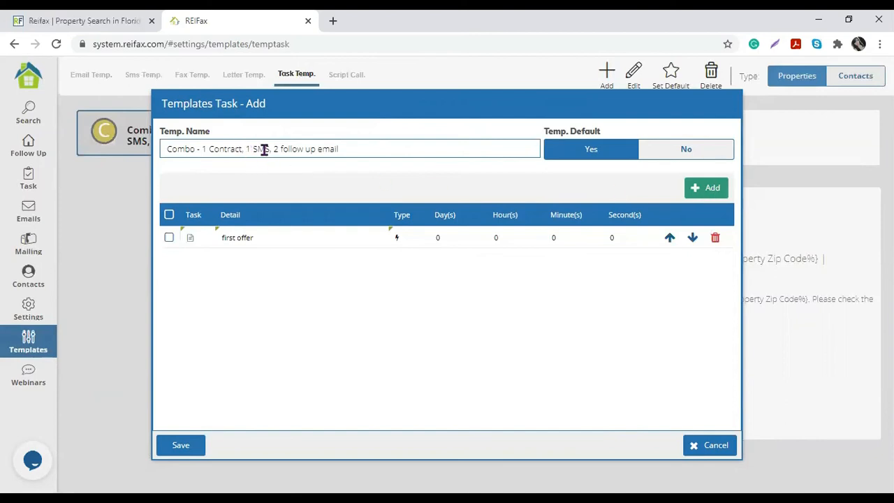
- Add an automatic Send SMS task to the combo template and set its delay to 30 minutes
click(700, 193)
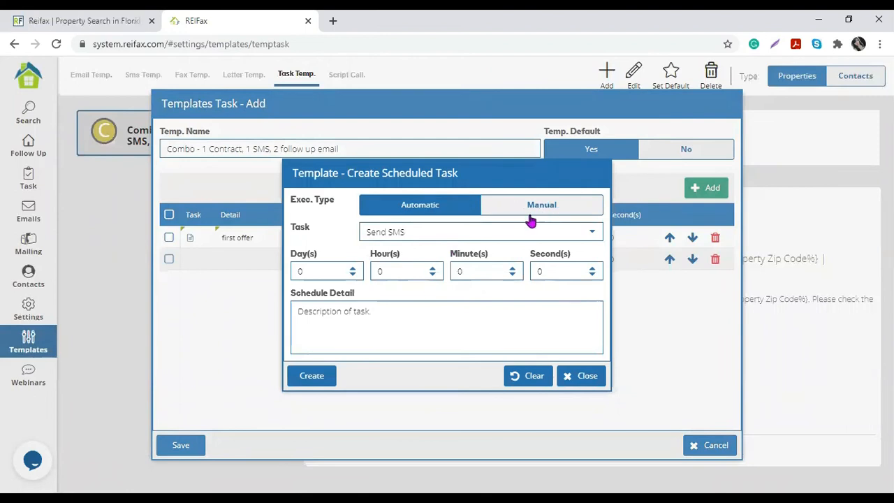
click(406, 233)
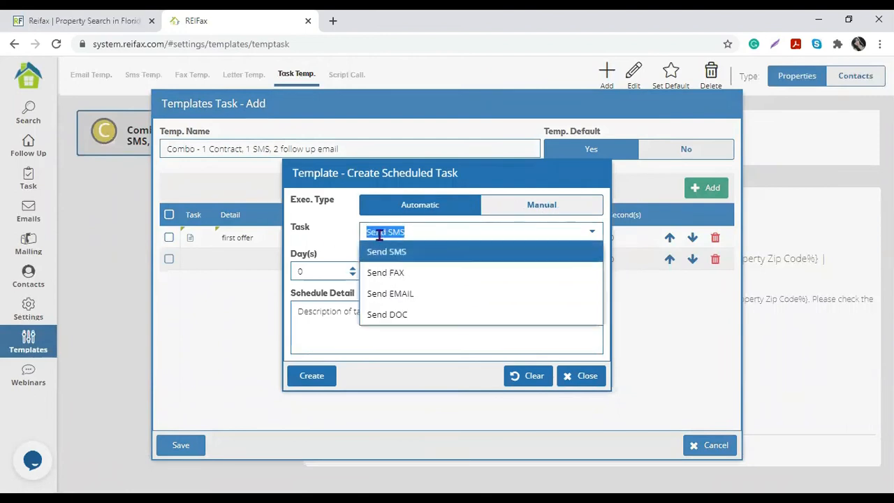
click(415, 259)
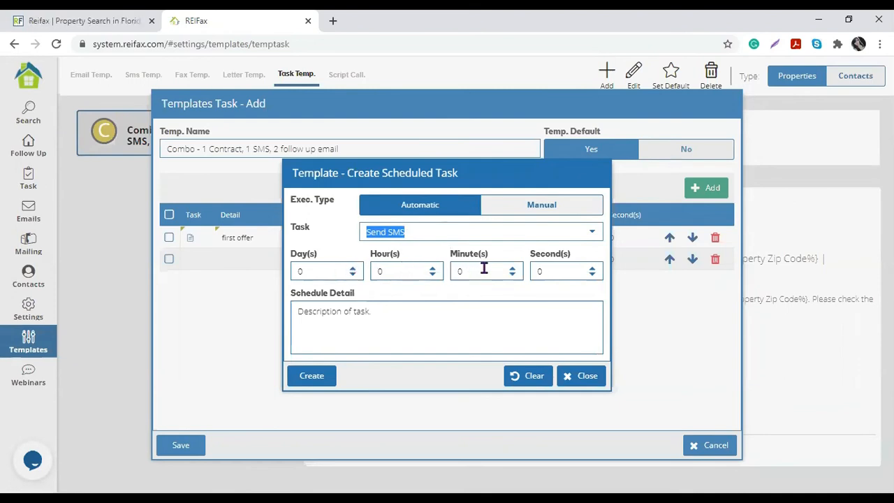
drag(469, 170, 460, 280)
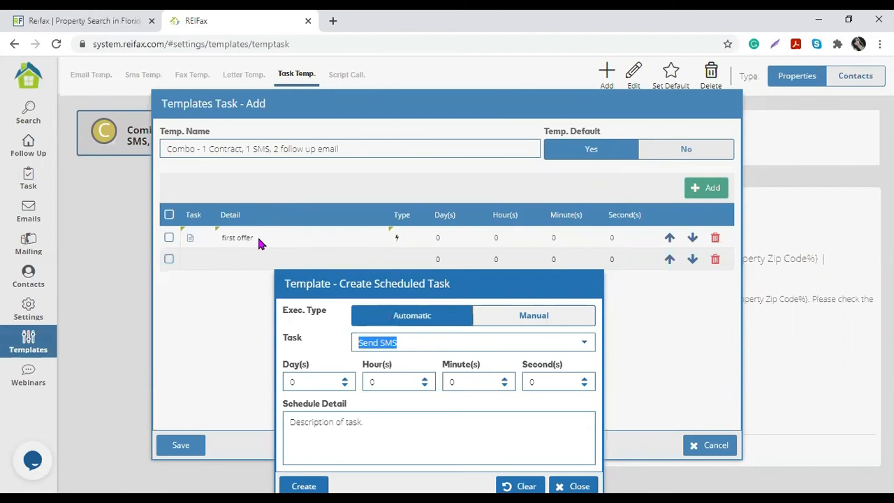
drag(415, 281, 412, 164)
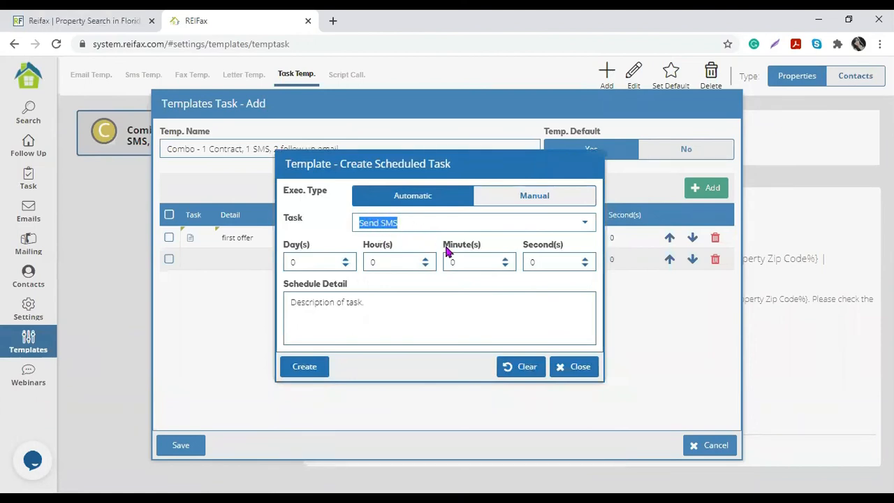
click(450, 262)
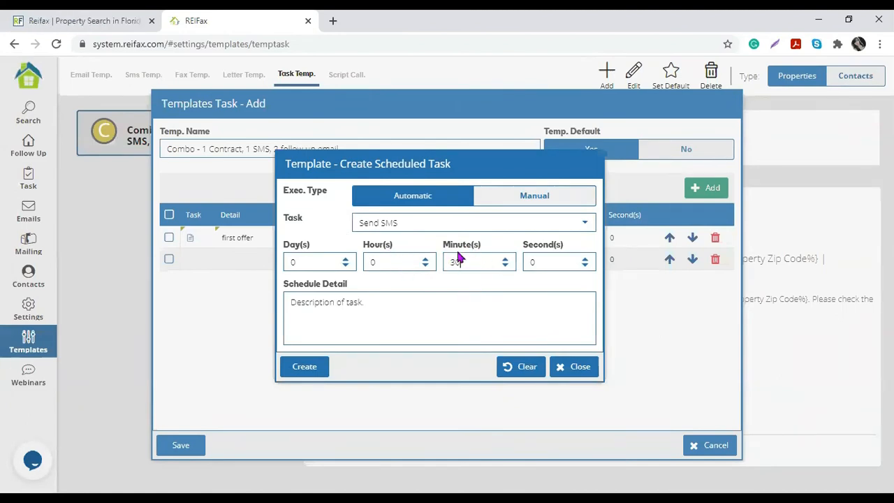
drag(474, 160, 468, 298)
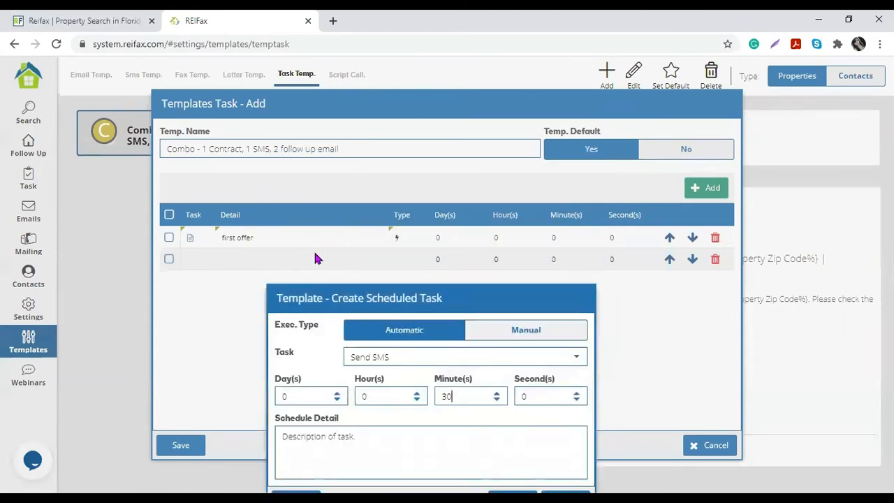
drag(423, 298, 423, 173)
- Enter "first offer sms" as the SMS task's schedule detail and continue to its message
click(384, 319)
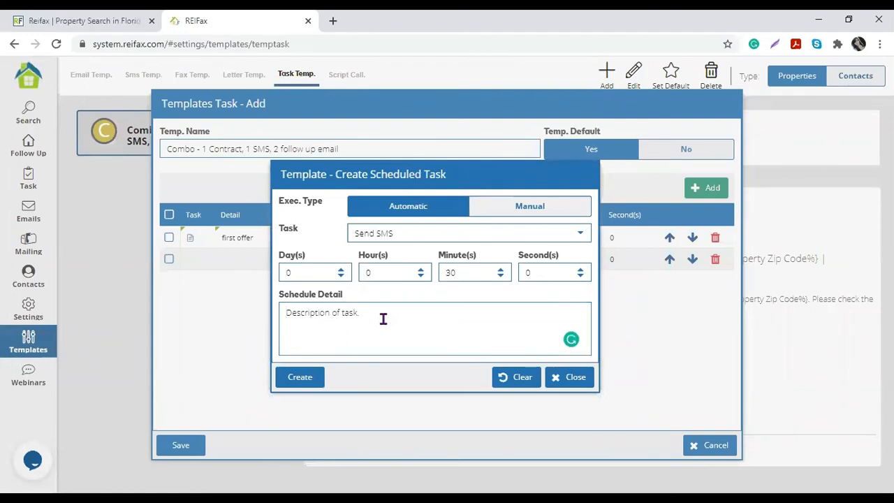
text(sms)
text(first offer)
click(302, 380)
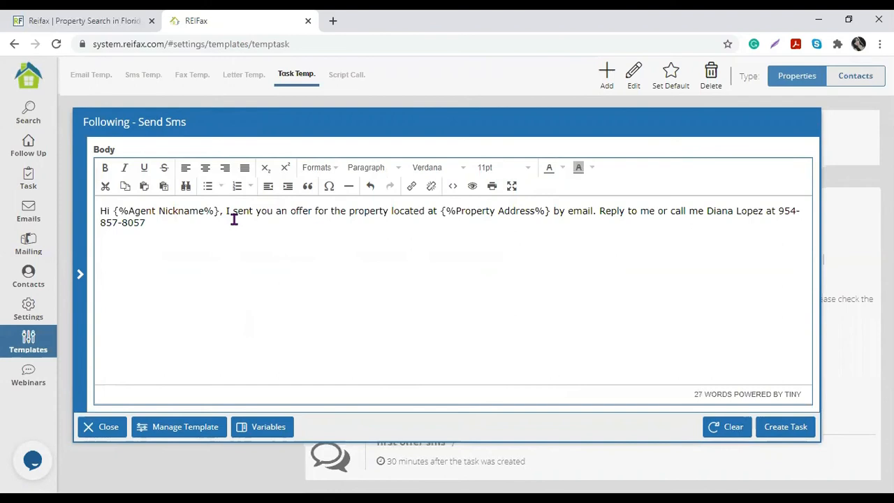
- Read through the SMS text with its agent nickname and property address variables, and create the SMS task
drag(102, 209, 227, 253)
click(227, 254)
drag(106, 211, 230, 211)
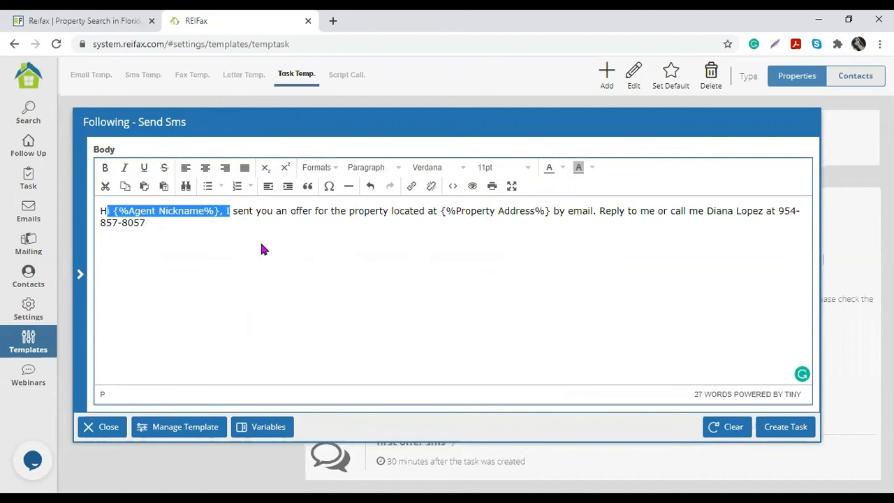
click(195, 239)
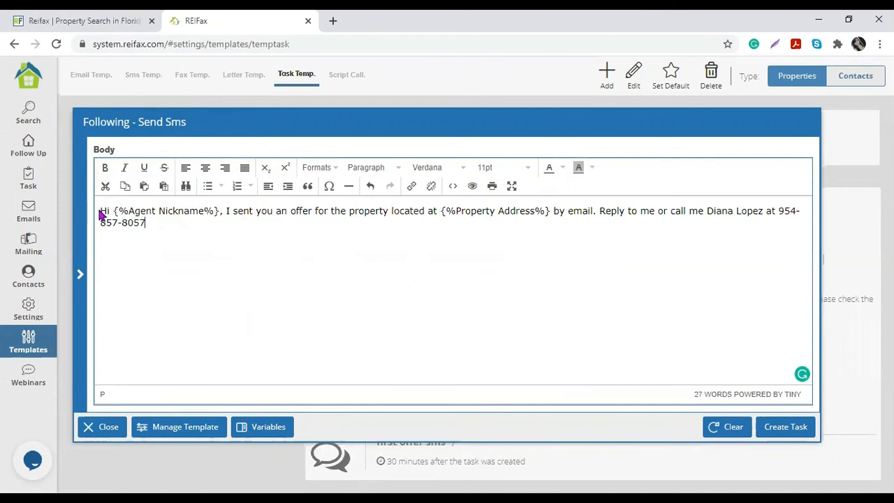
drag(100, 209, 804, 216)
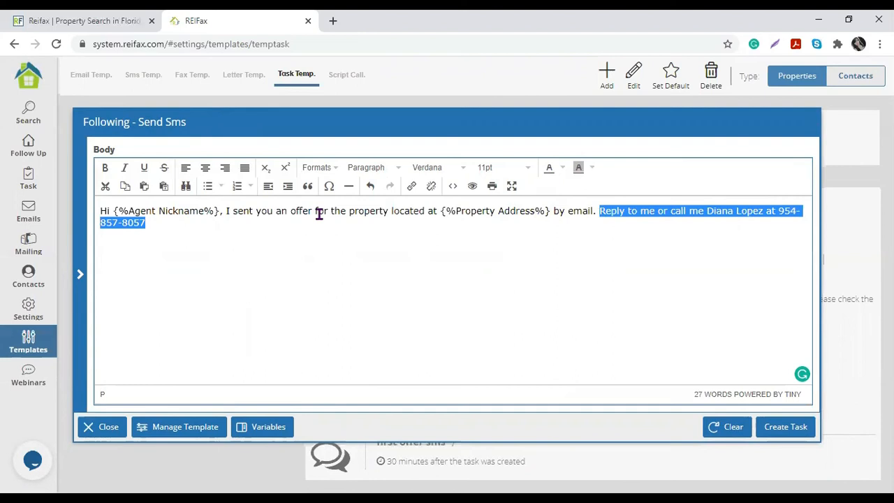
click(291, 280)
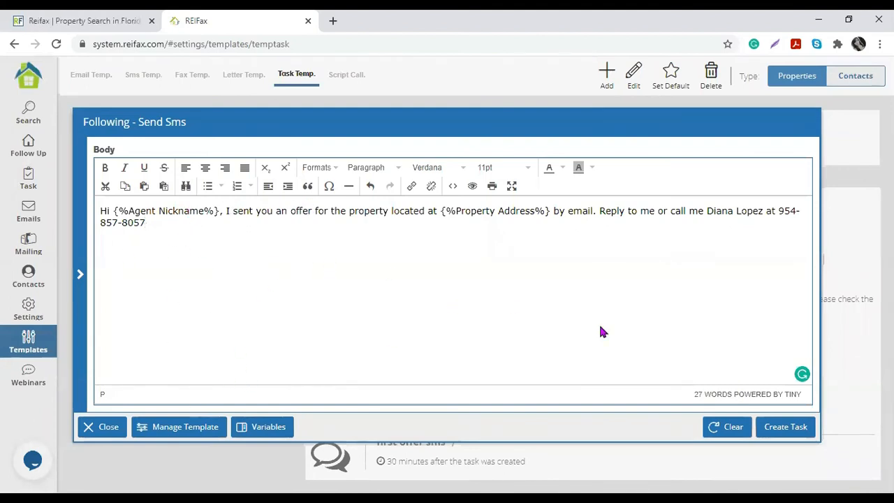
click(789, 433)
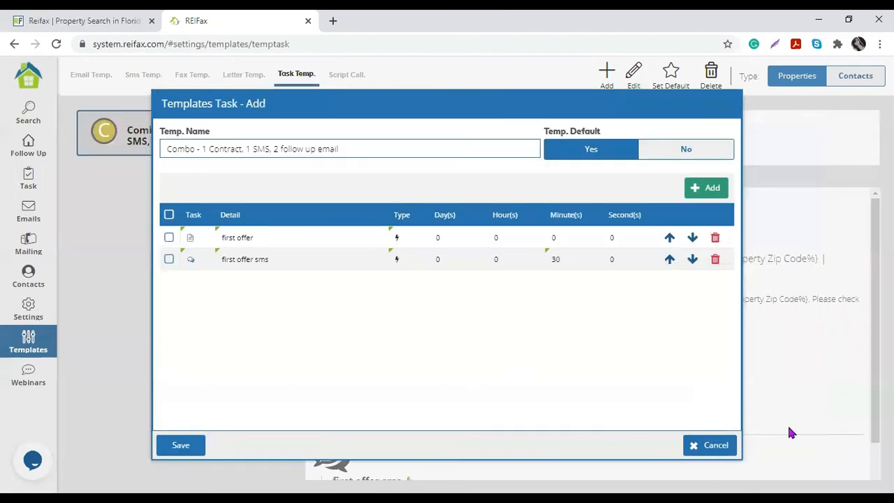
- Go over the first offer contract and first offer SMS entries in the template's task list
click(275, 241)
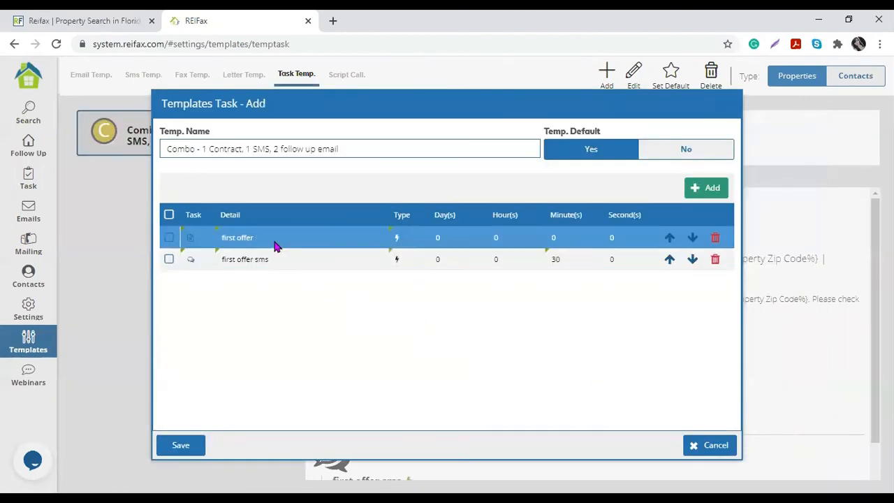
click(280, 262)
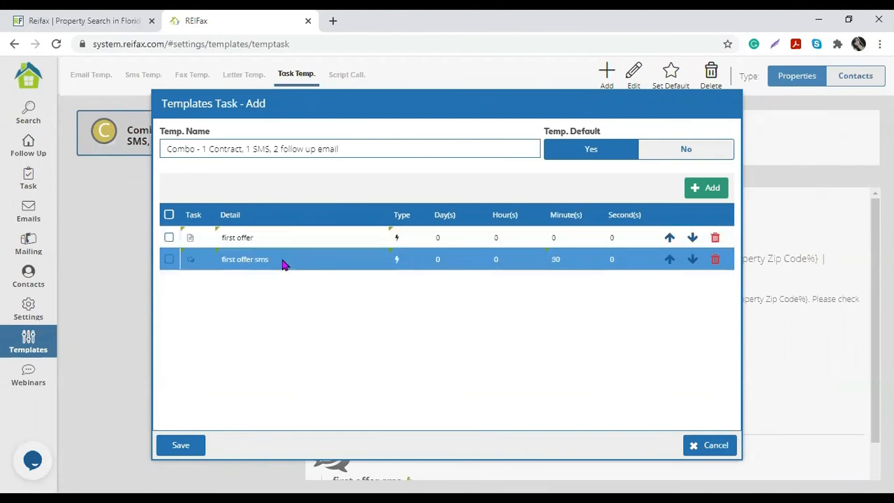
click(356, 241)
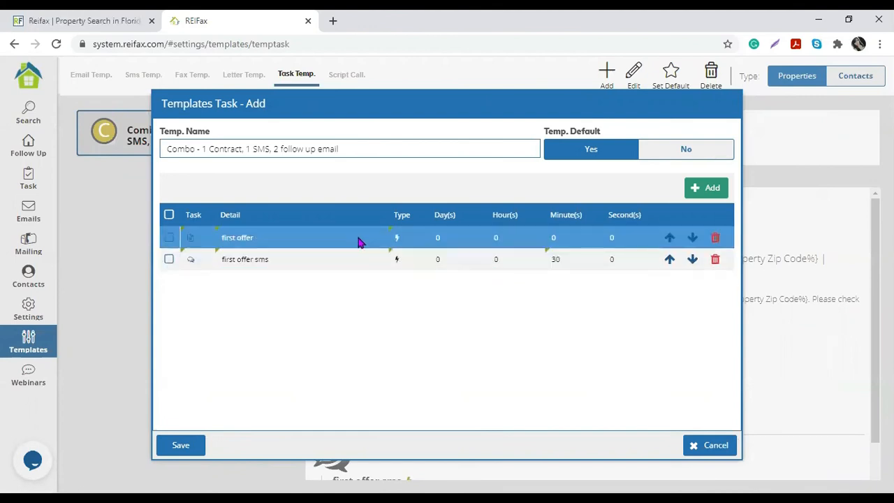
click(287, 263)
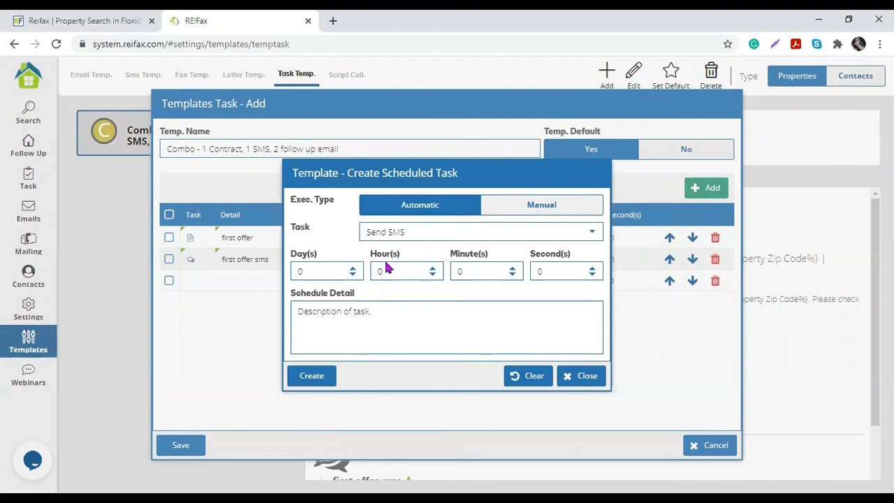
click(353, 268)
click(353, 268)
click(363, 321)
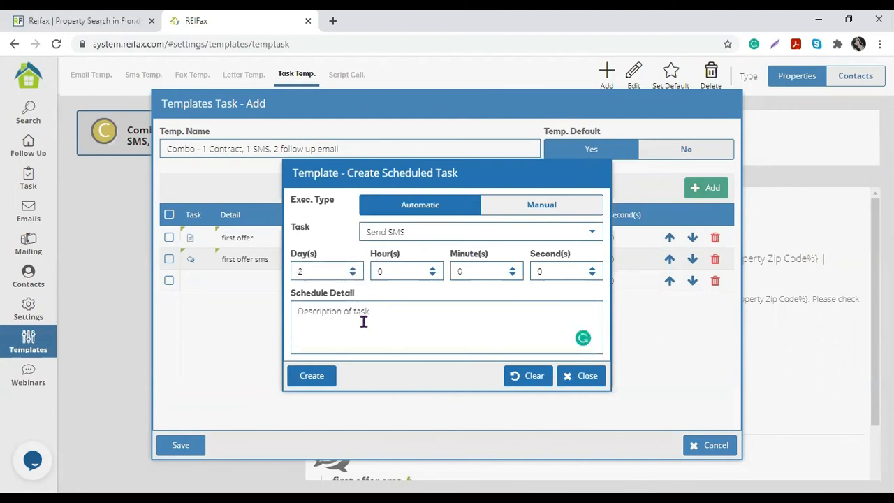
text(1st follow email)
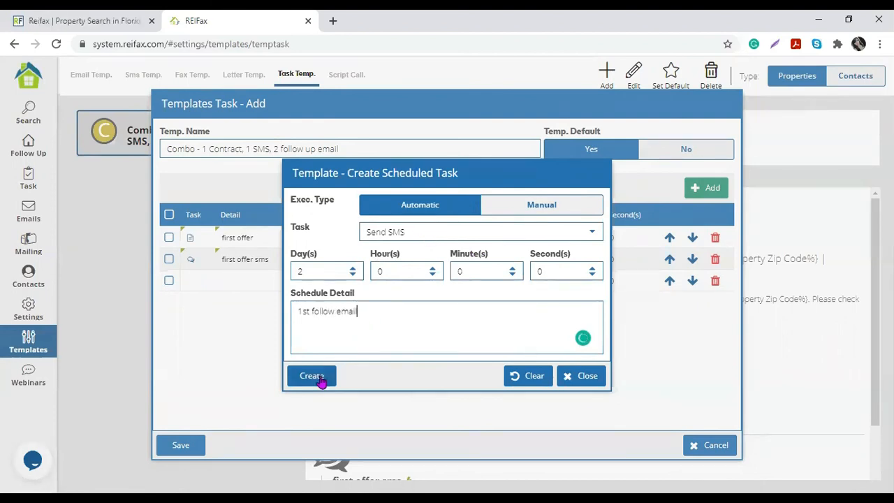
click(341, 314)
text(up)
click(309, 375)
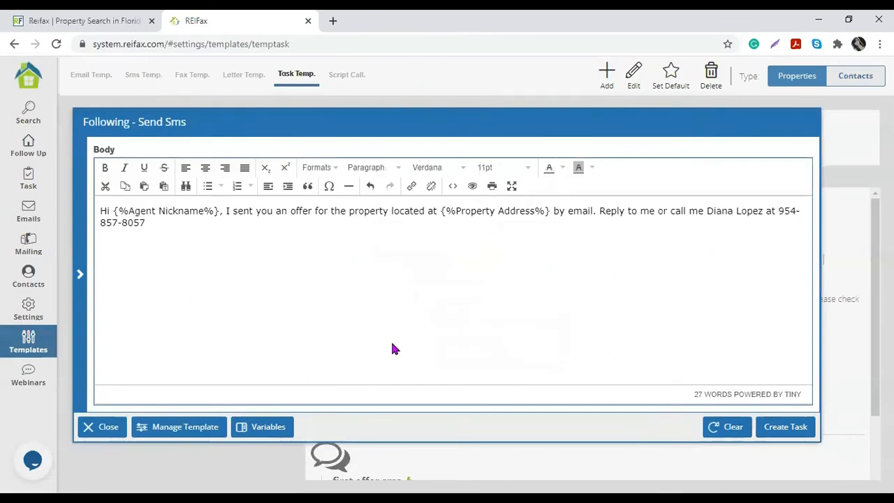
click(101, 428)
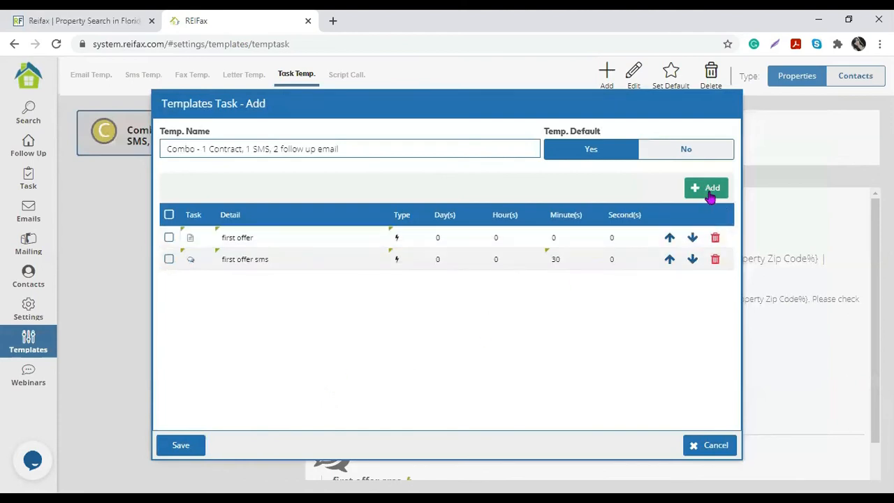
- Add an automatic Send EMAIL task with a 2-day delay and schedule detail "1st follow up email", and continue to its message
click(708, 195)
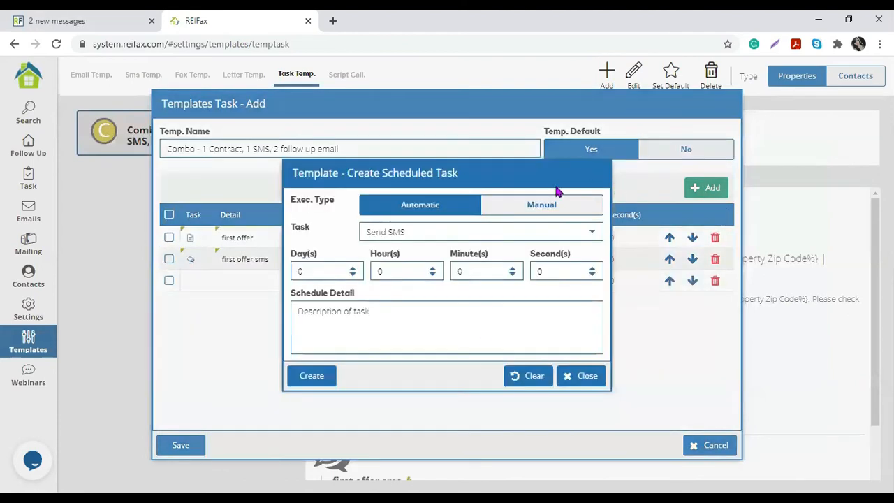
click(361, 231)
click(592, 235)
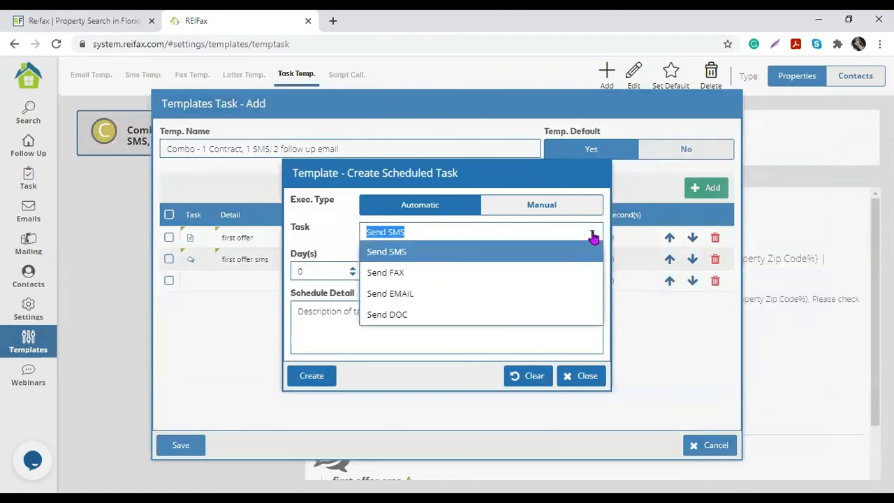
click(409, 306)
double_click(352, 268)
click(333, 314)
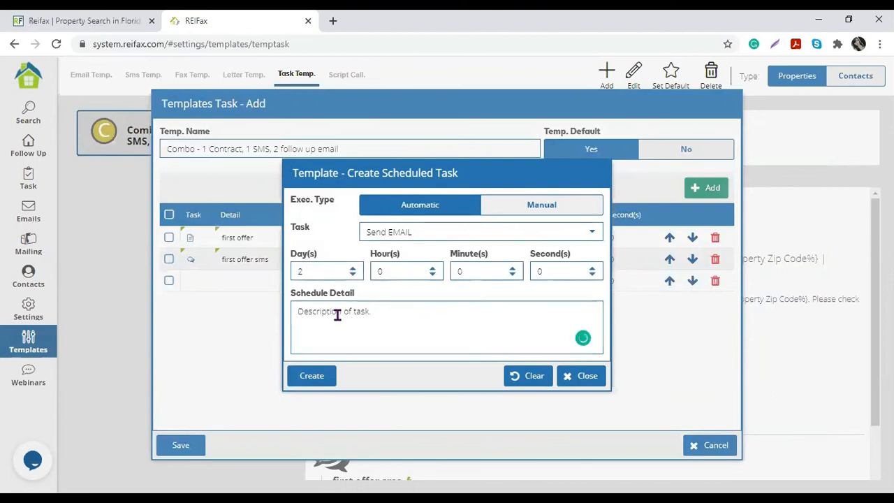
text(1st follow up email)
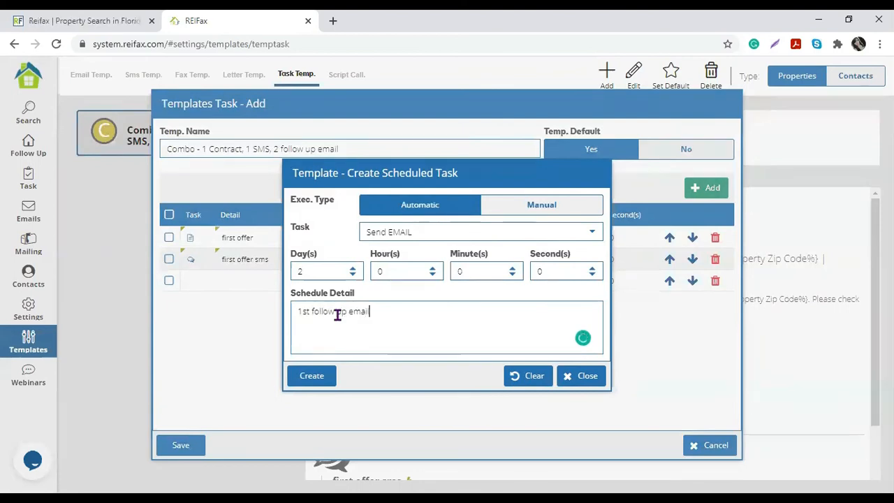
click(317, 377)
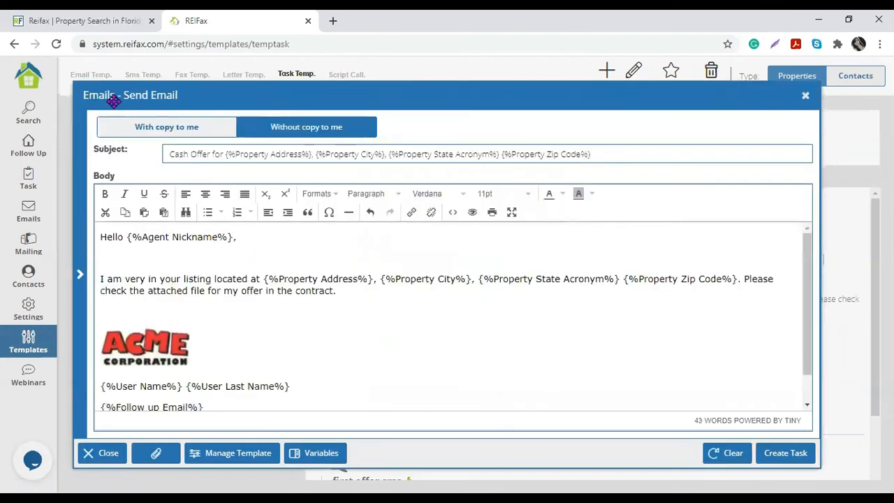
- Review the default cash offer subject and body, and replace them by loading the "follow up" email template
drag(165, 152, 643, 151)
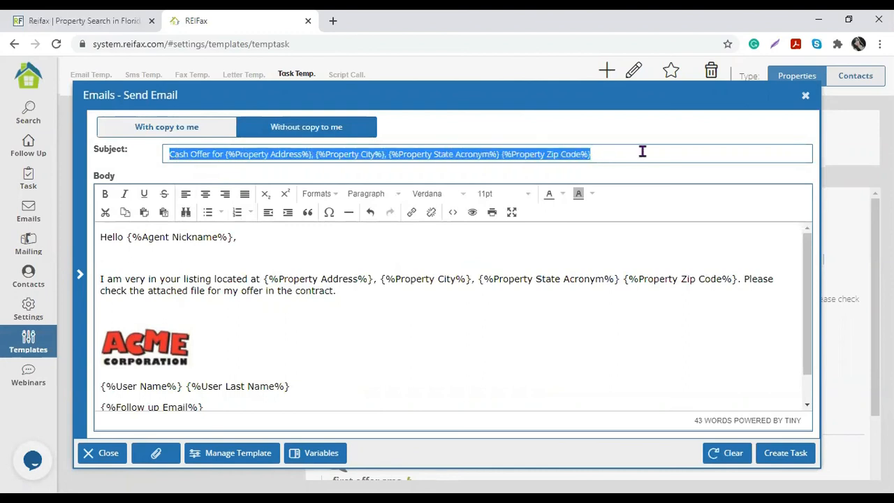
drag(133, 290, 349, 298)
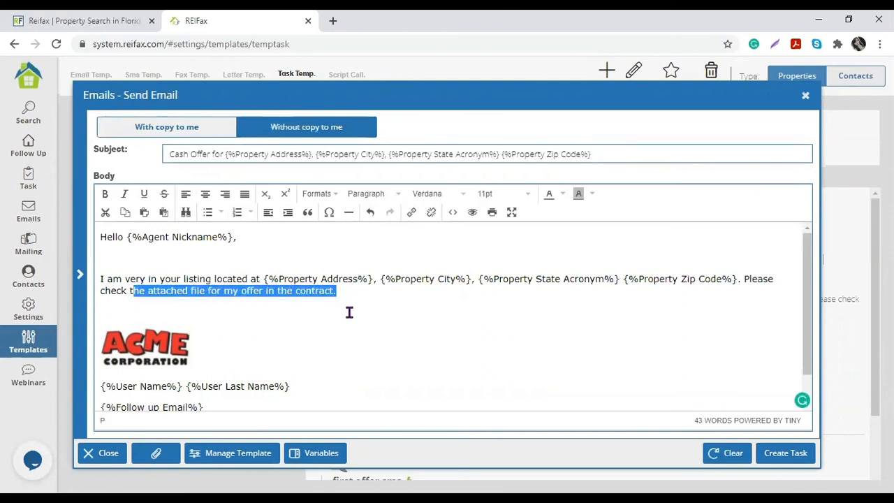
click(337, 343)
click(241, 454)
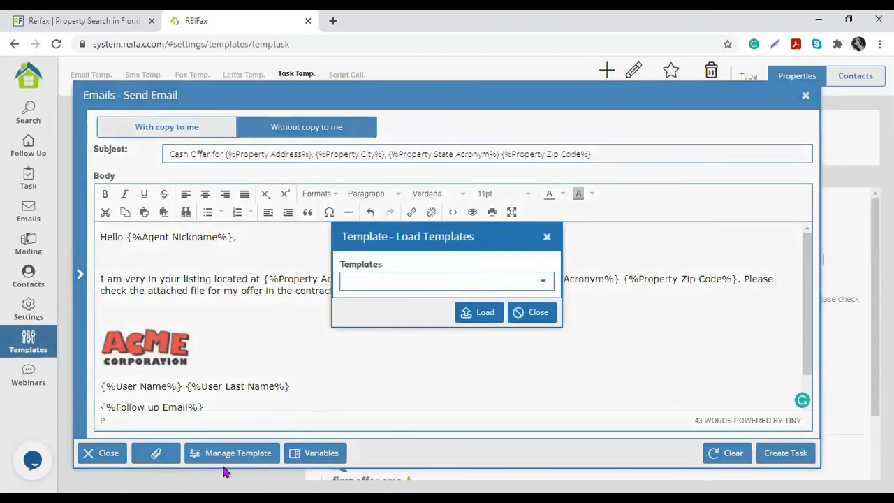
click(540, 283)
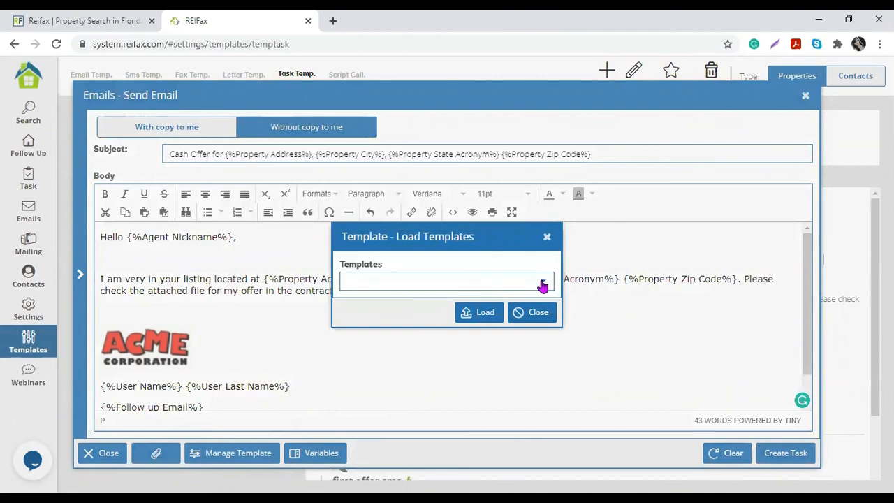
click(383, 323)
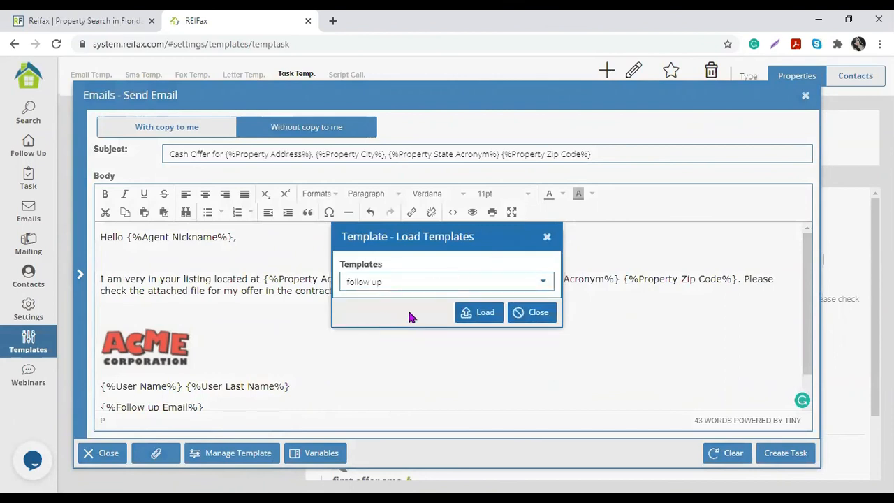
click(479, 313)
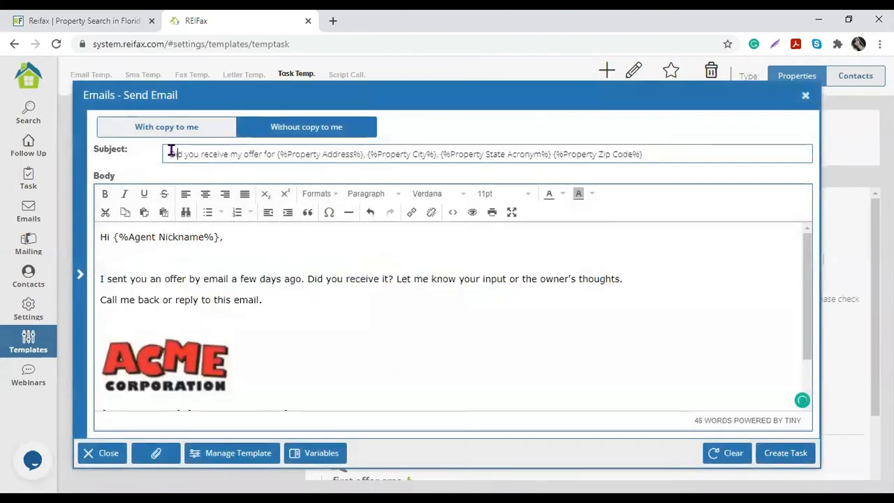
- Read through the follow-up email's subject, body, logo and signature variables, and create the first follow-up email task
drag(169, 153, 275, 153)
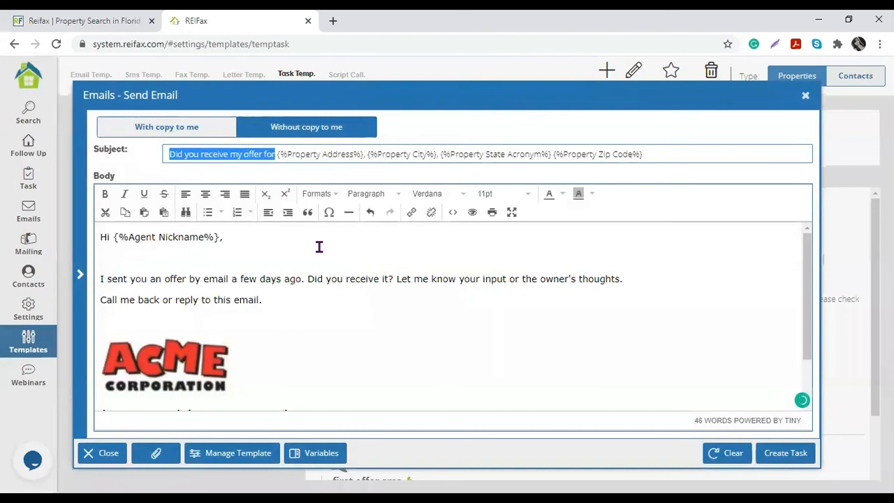
drag(106, 279, 130, 279)
drag(200, 288, 309, 279)
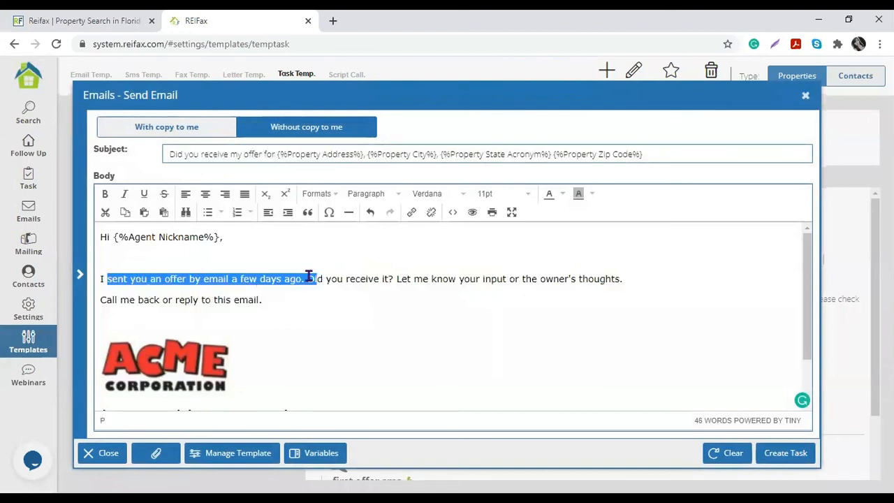
scroll(552, 289, down, 2)
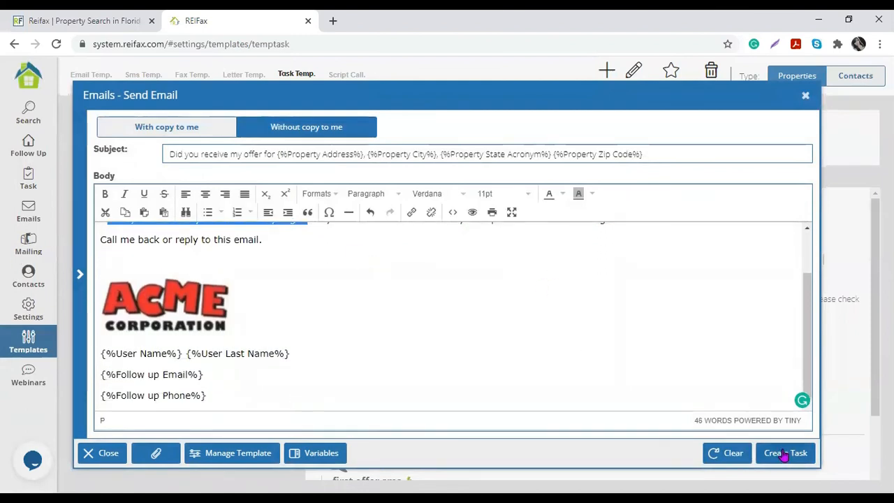
click(216, 320)
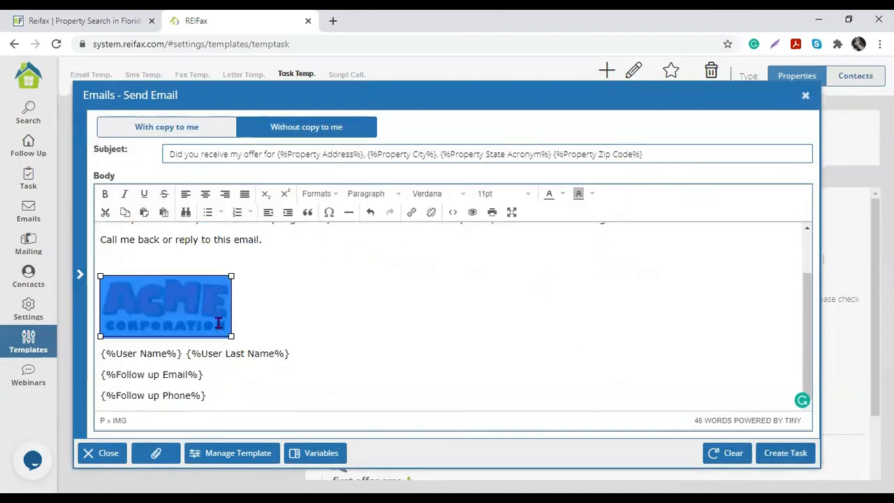
click(329, 308)
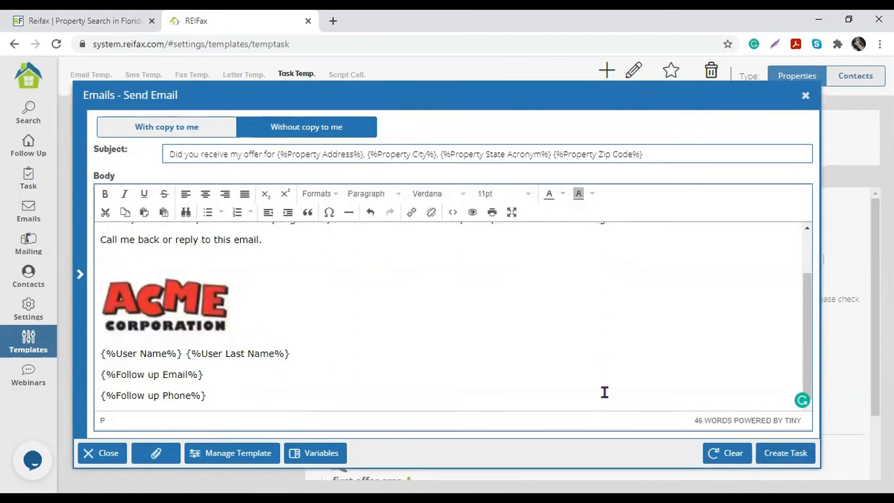
click(785, 453)
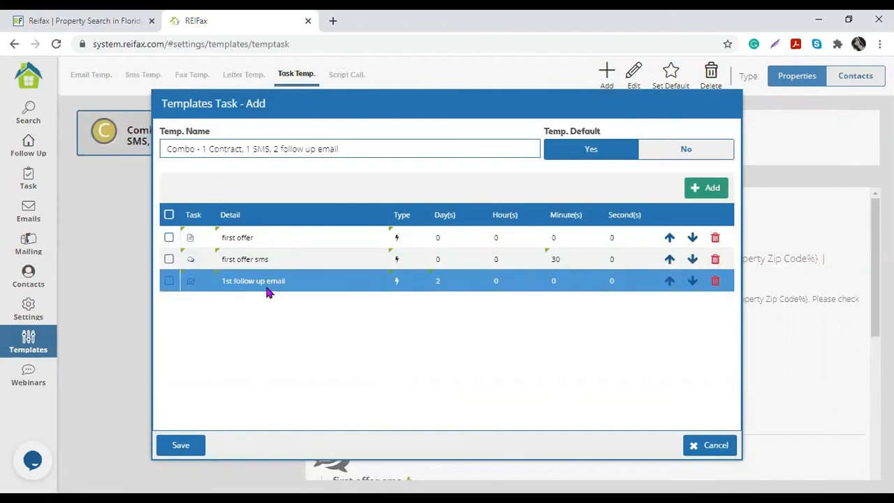
- Add another automatic Send EMAIL task with a 3-day delay and schedule detail "2nd follow up email", and continue to its message
click(699, 190)
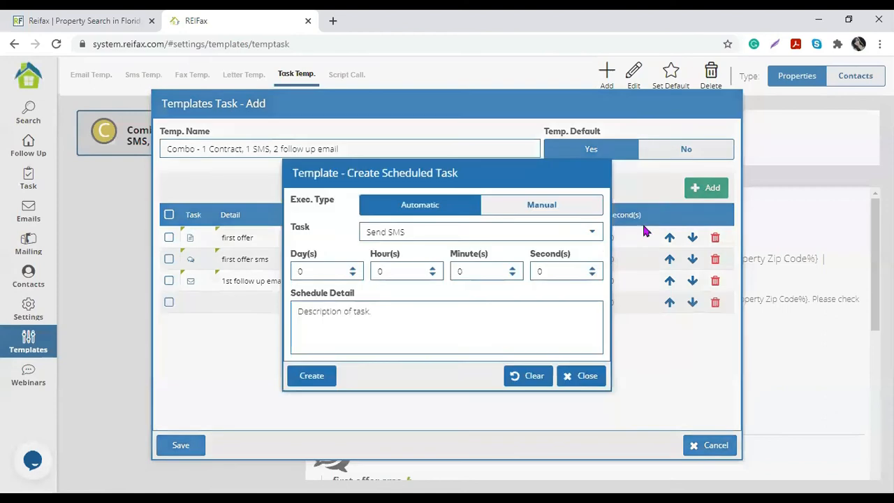
click(588, 233)
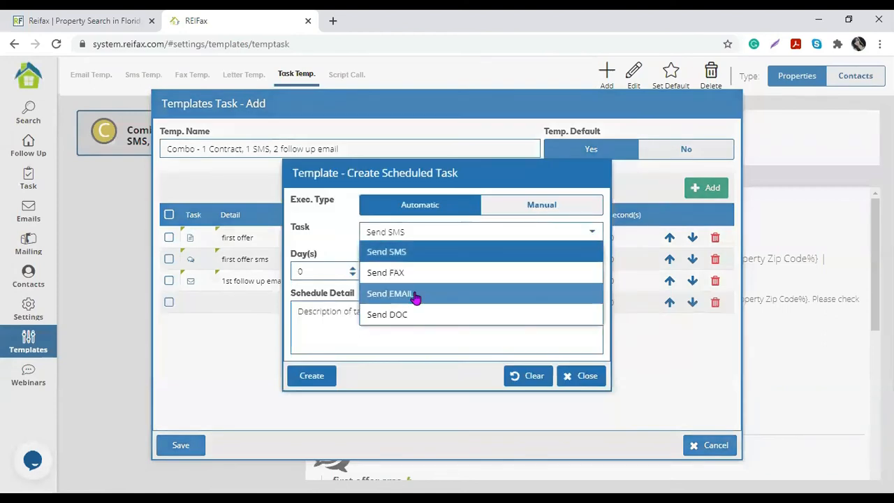
click(409, 294)
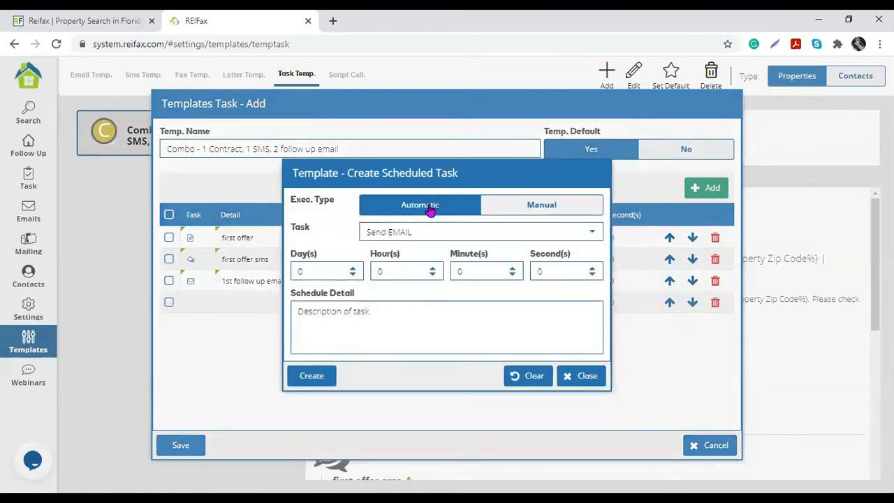
click(353, 269)
click(353, 270)
click(358, 329)
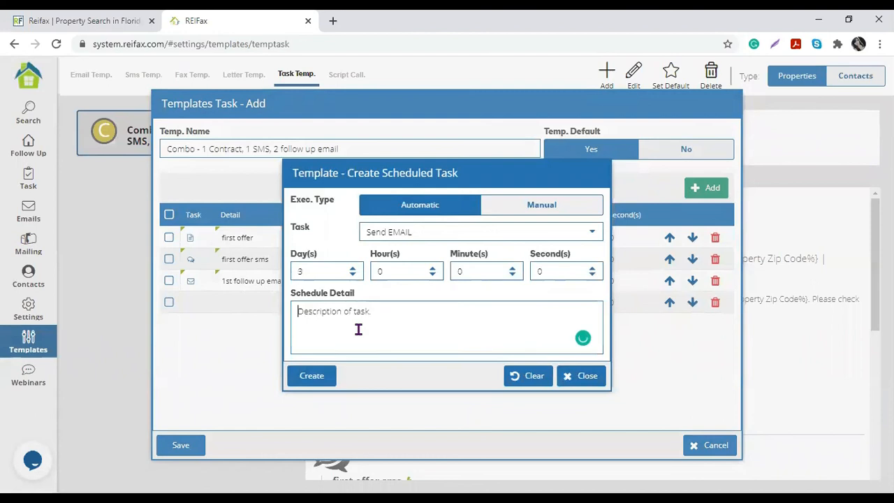
text(2nd follwoow)
click(307, 378)
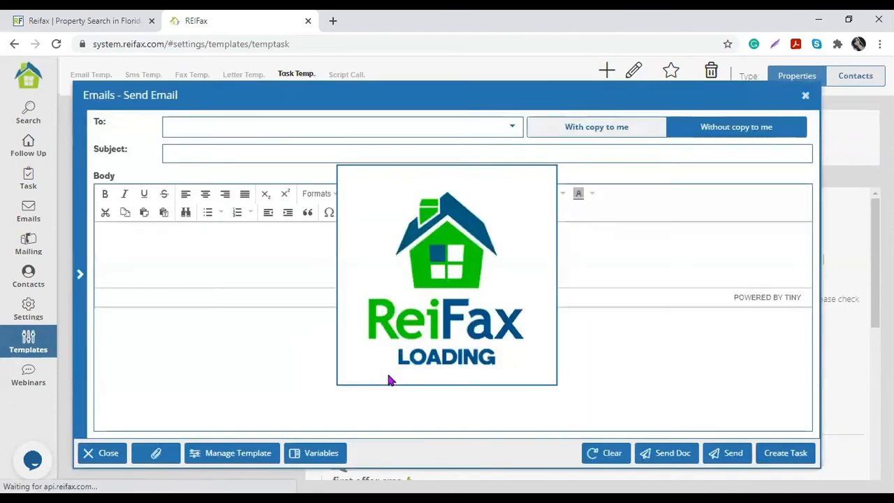
- Load the "follow up" template into the second follow-up email and create its task
click(244, 451)
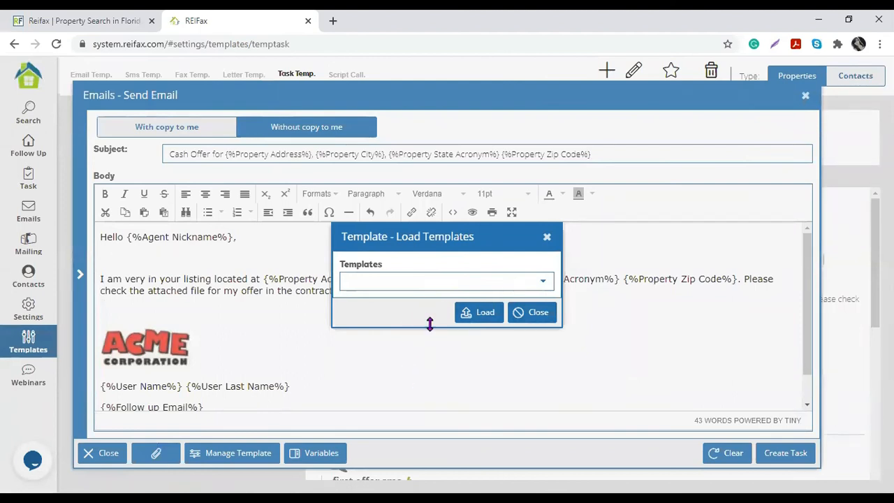
click(543, 283)
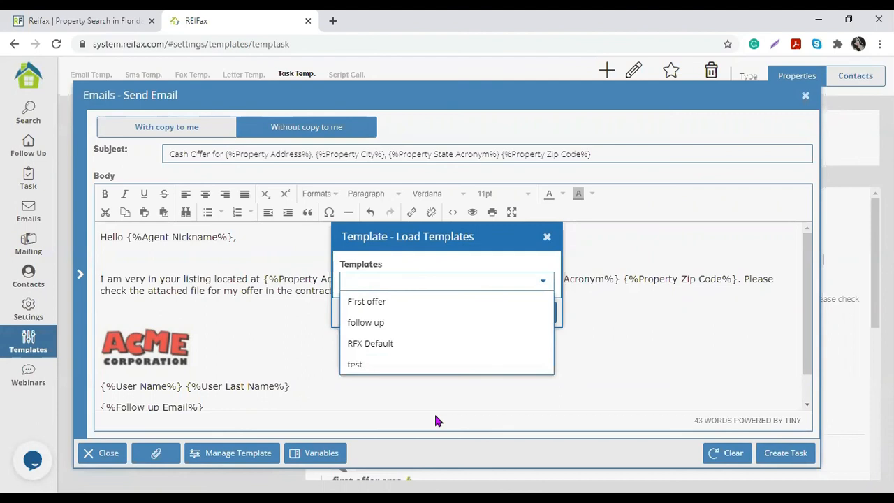
click(395, 325)
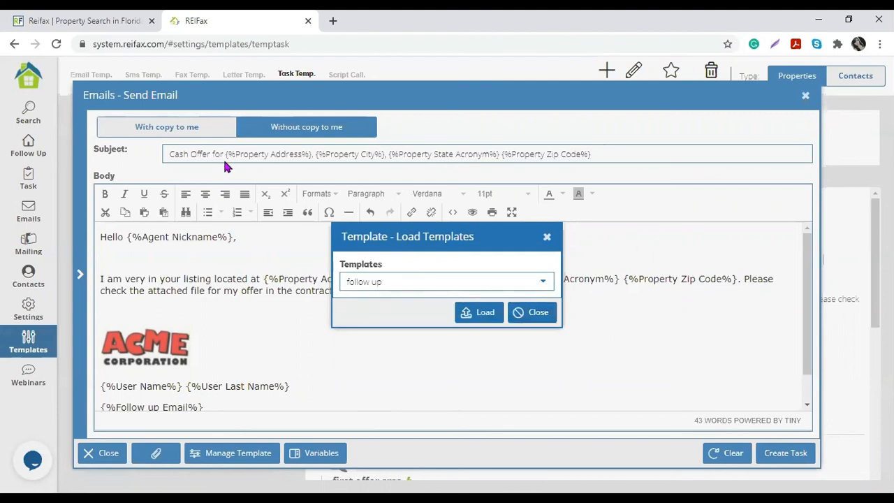
click(479, 312)
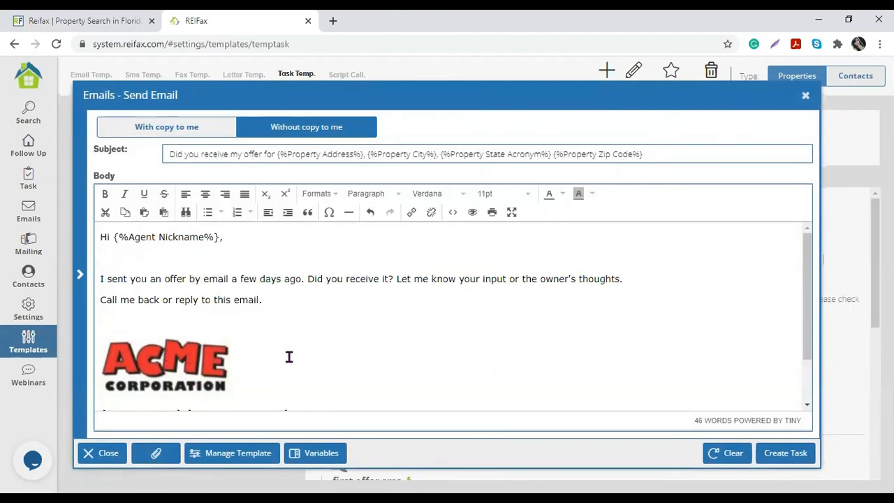
click(785, 461)
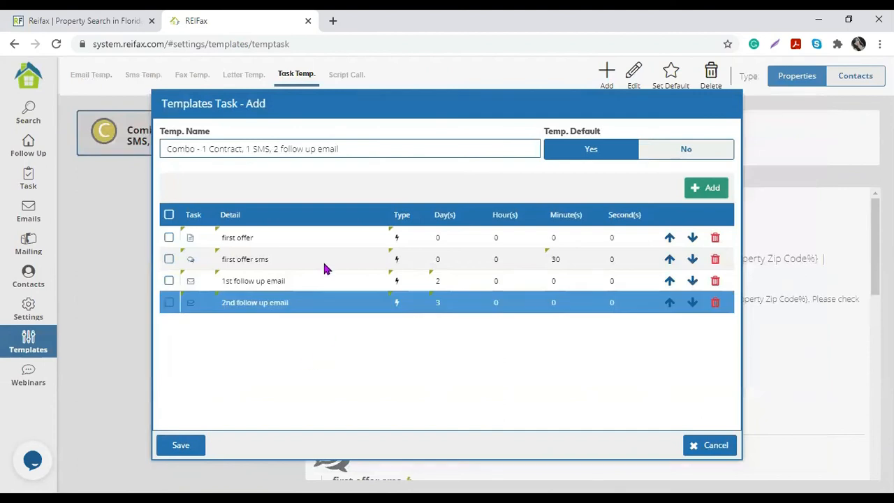
- Review the combo template's task list from the first offer onward and save the template
click(252, 242)
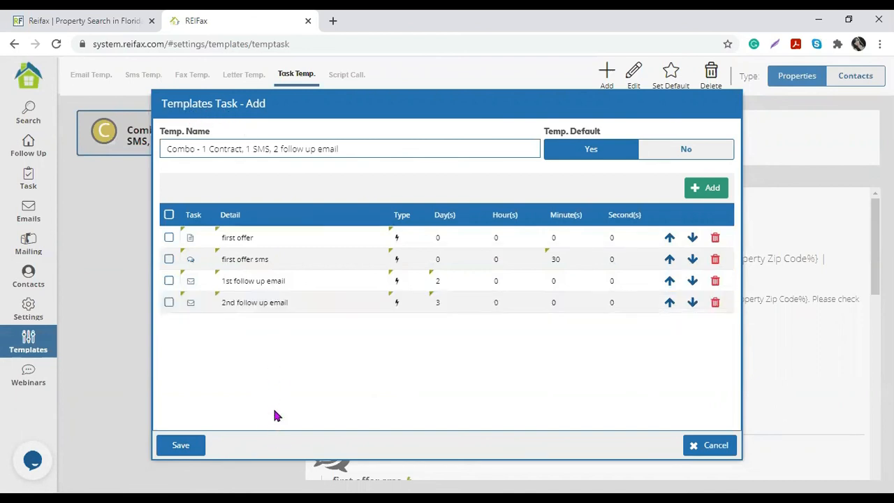
click(187, 451)
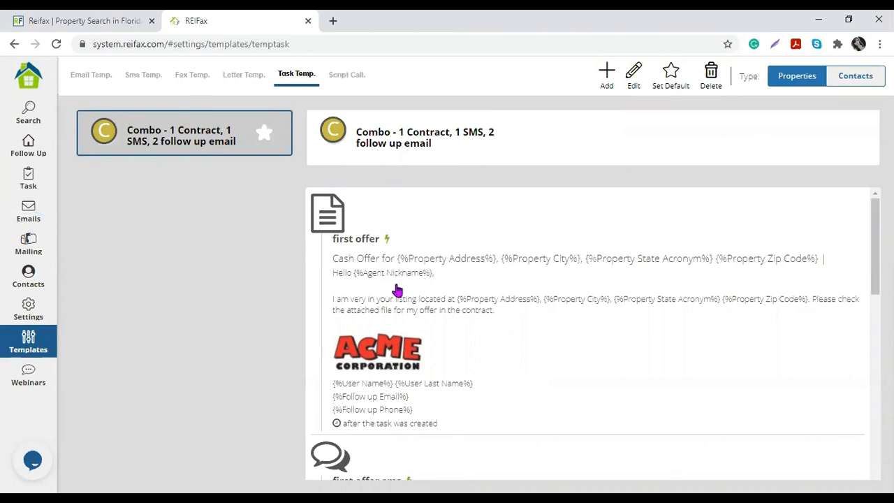
- Open the call script templates and read the body of the RFX Default script
click(352, 79)
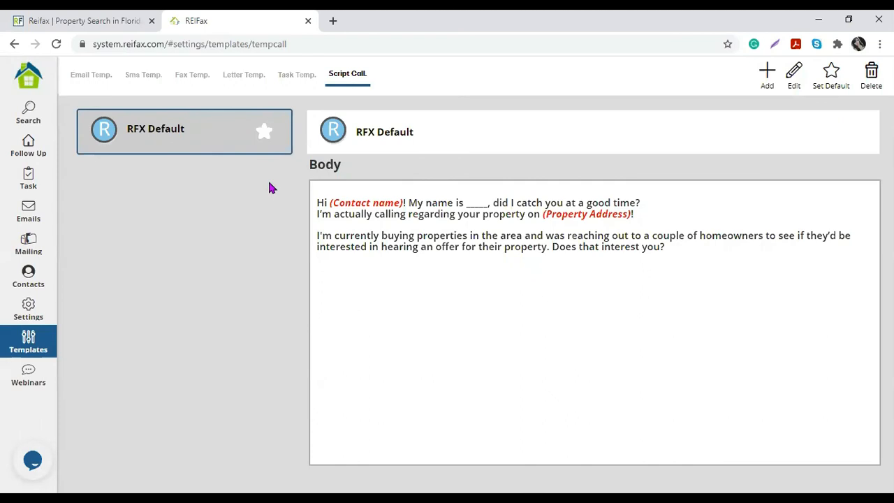
drag(339, 235, 661, 276)
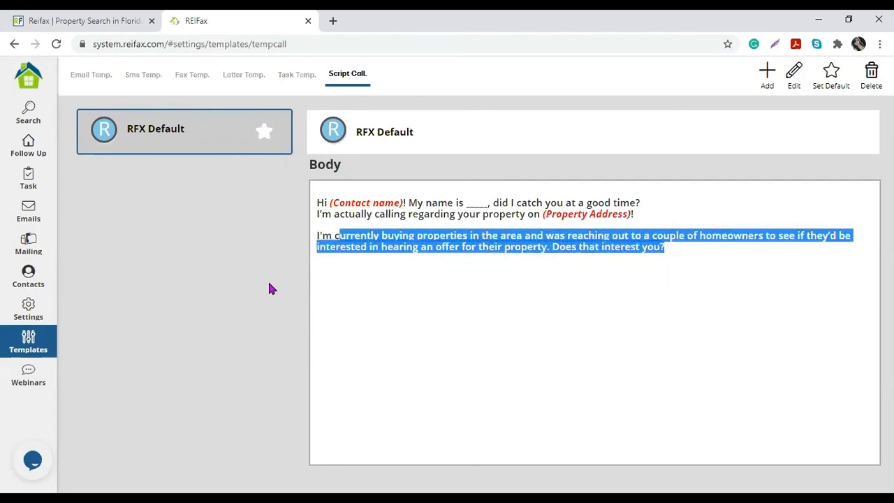
- Filter the followed properties by the contact "reifax"
click(36, 153)
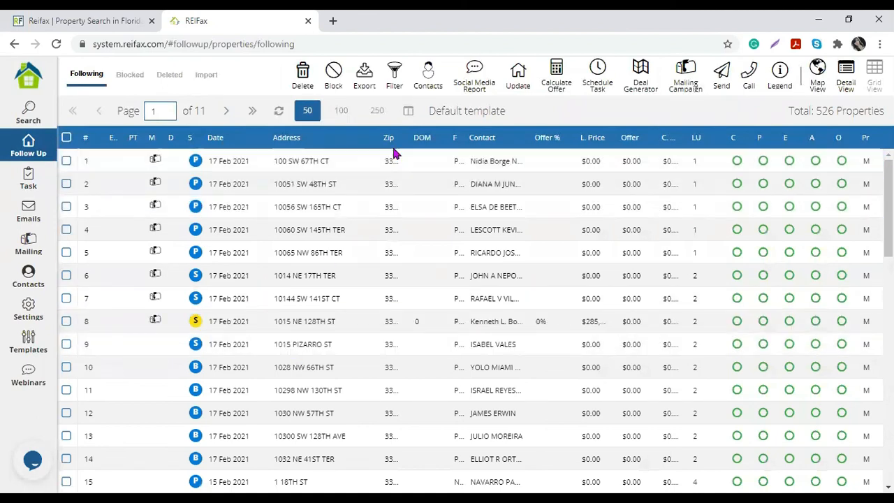
click(395, 78)
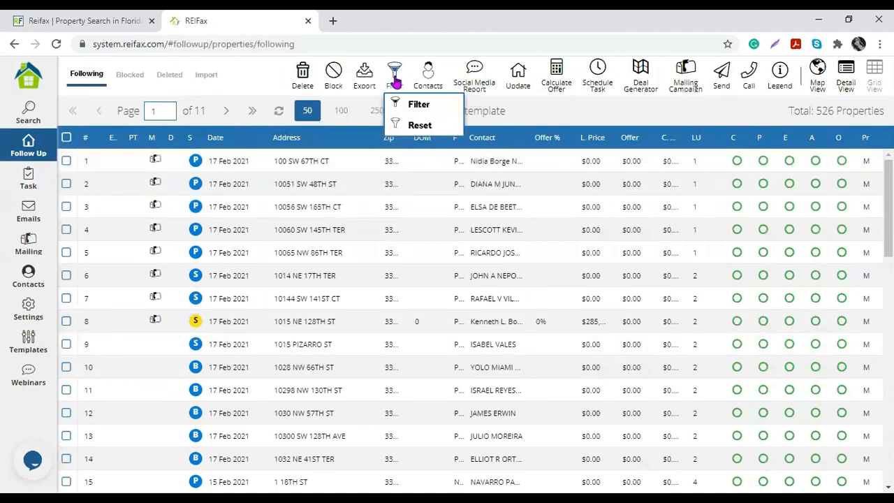
click(419, 104)
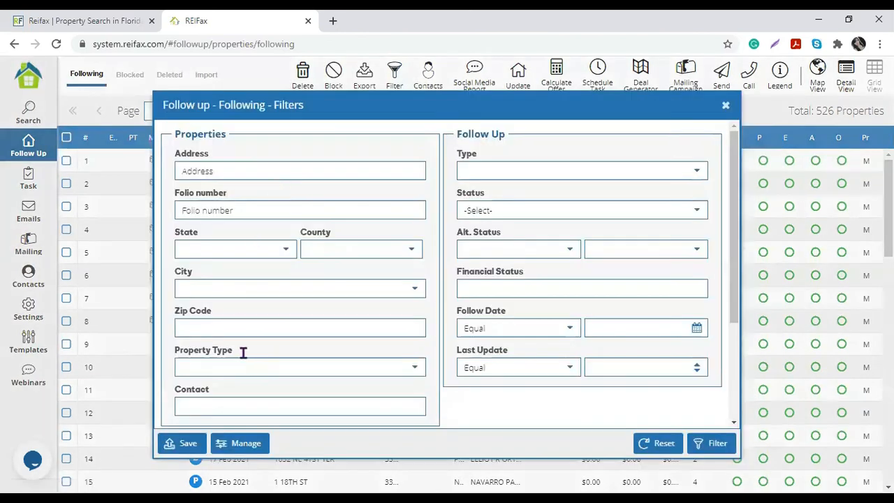
click(231, 408)
text(reifas)
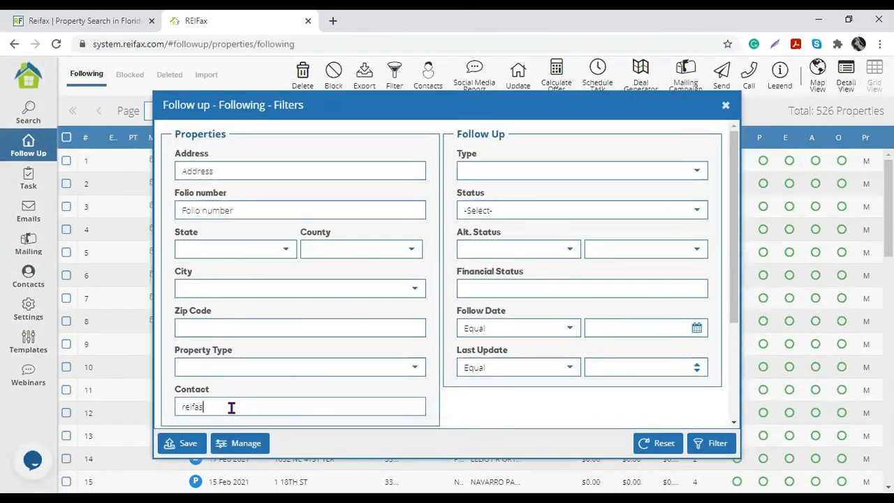
key(BackSpace)
text(x)
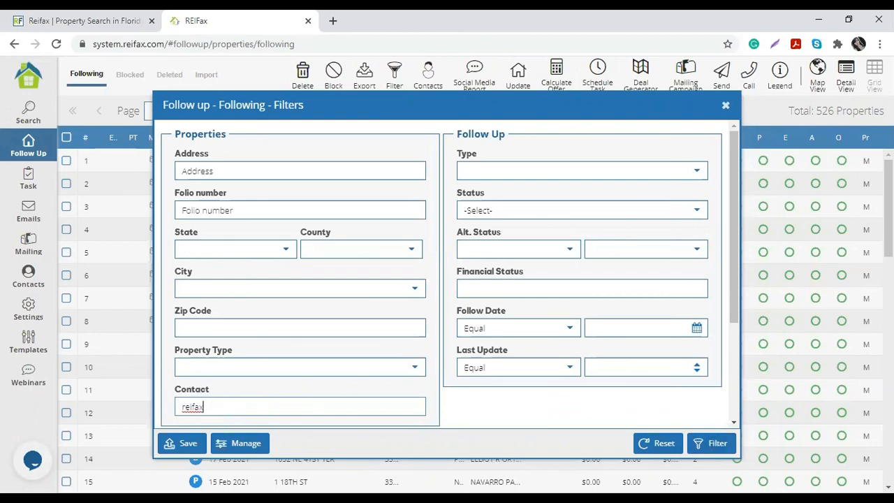
click(715, 447)
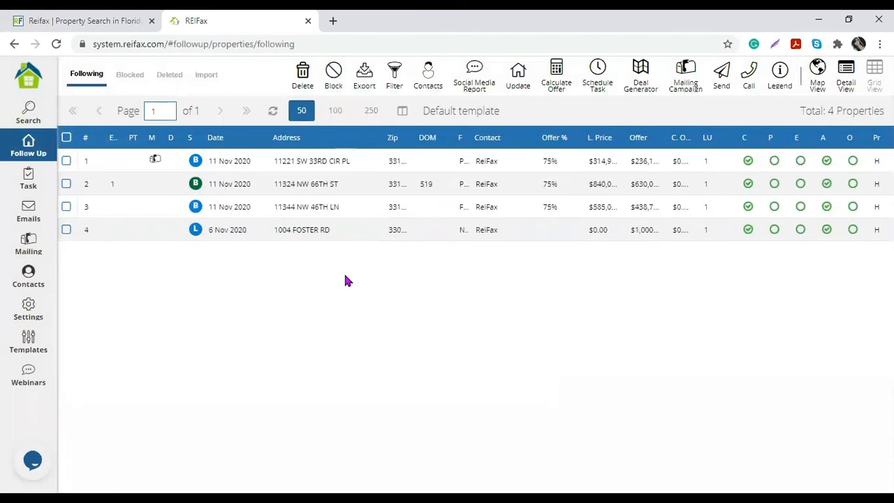
- Start a scheduled task for all filtered properties and load the template "Combo - 1 Contract, 1 SMS, 2 follow up email"
click(66, 137)
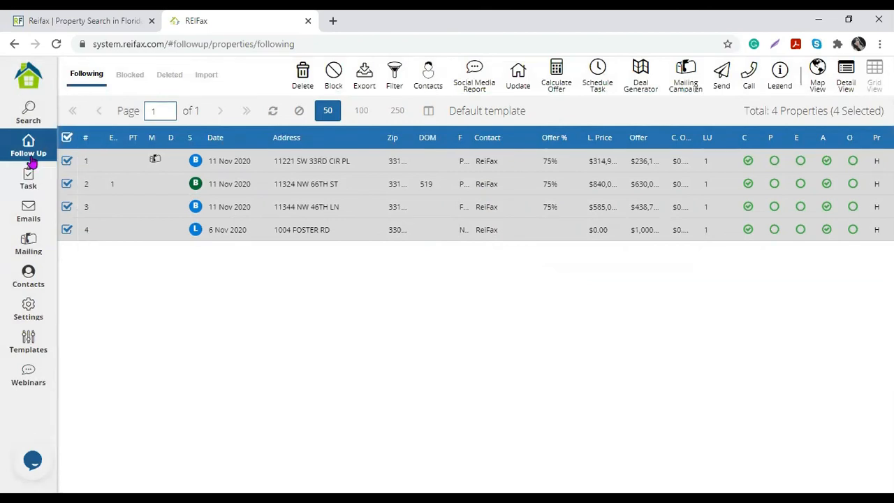
click(596, 89)
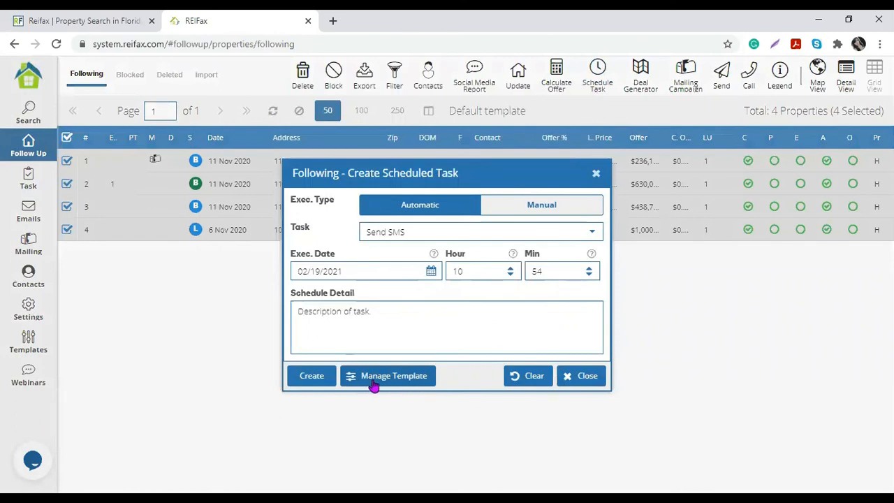
click(397, 383)
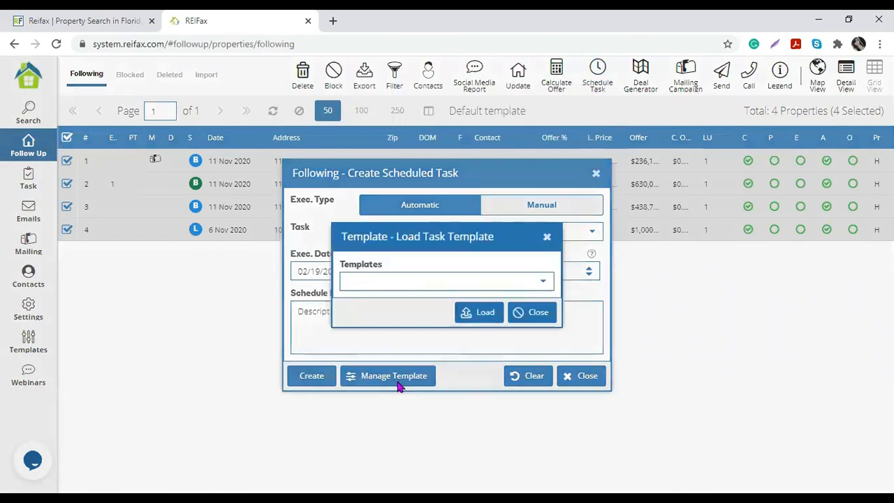
click(542, 284)
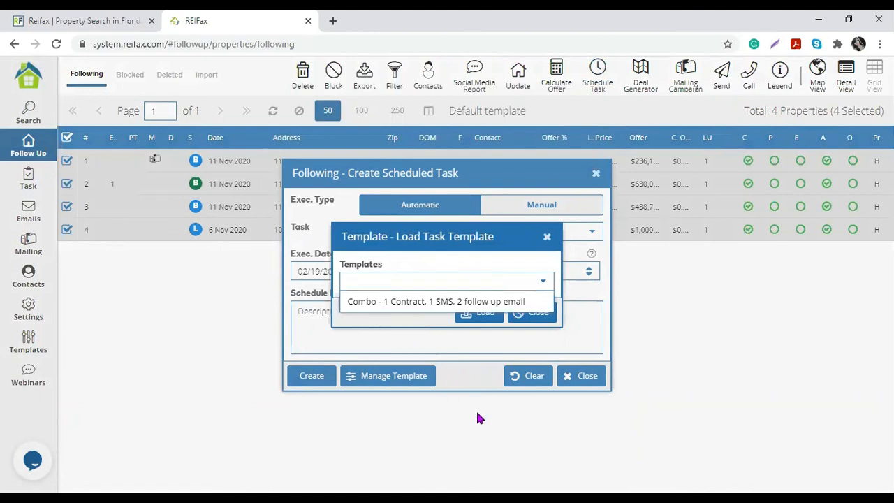
click(443, 303)
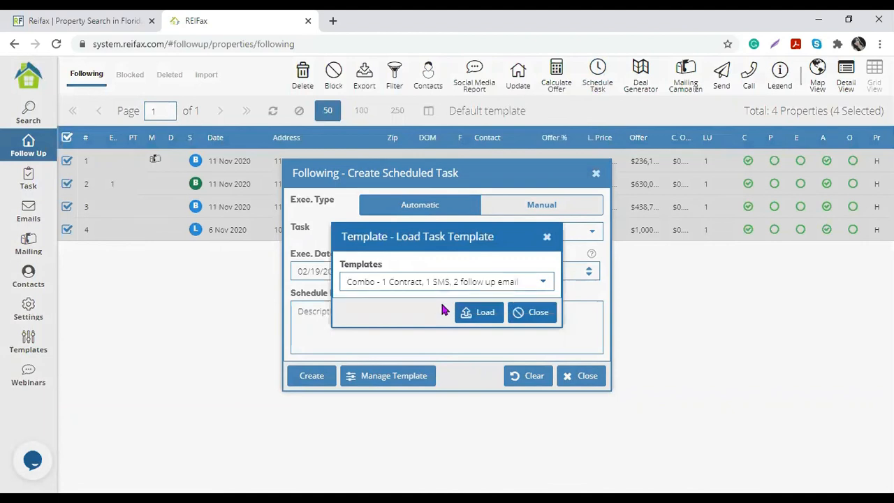
click(479, 314)
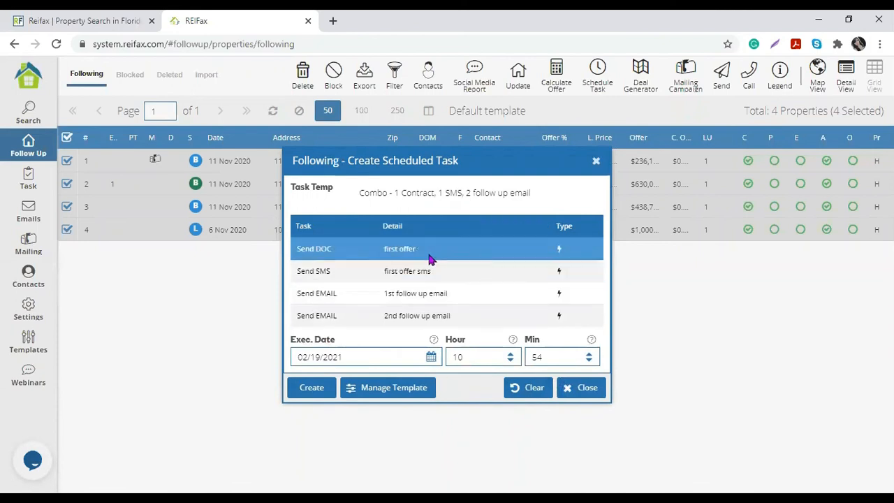
- Set the combo's execution to 02/22/2021 at 9:00 and create its tasks for the selected properties
click(431, 357)
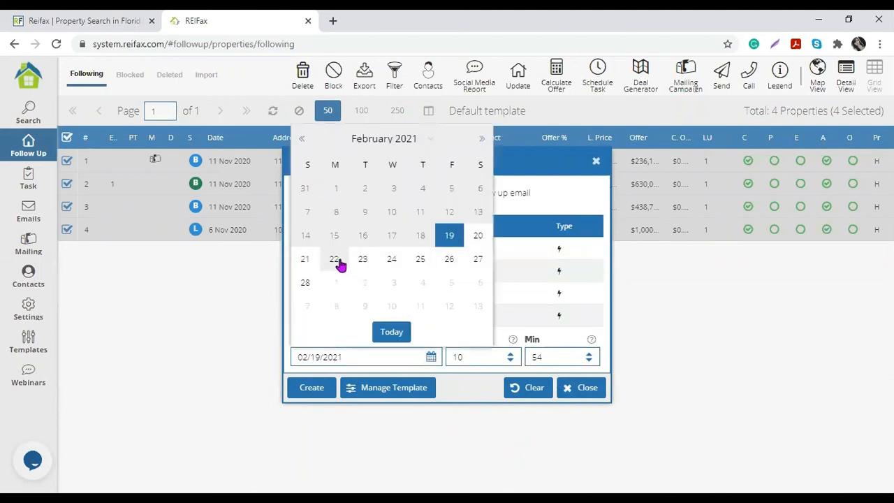
click(336, 260)
drag(468, 357, 412, 358)
text(9)
drag(551, 355, 485, 355)
text(00)
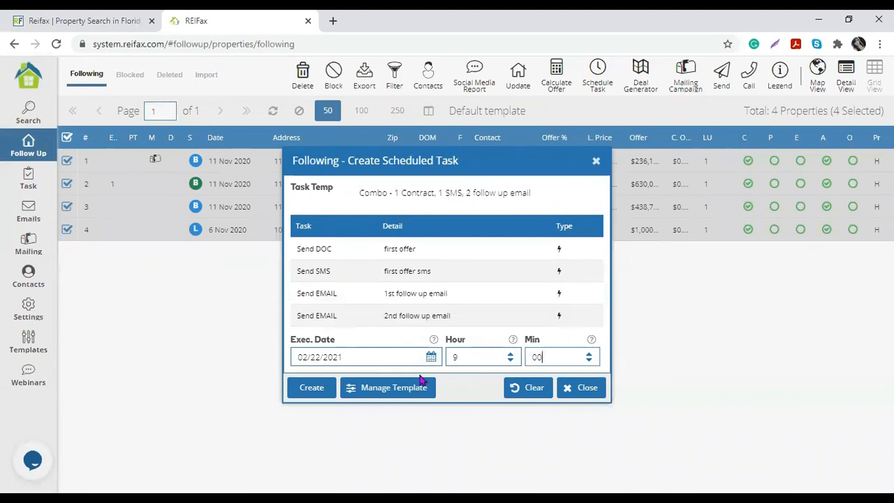
click(311, 388)
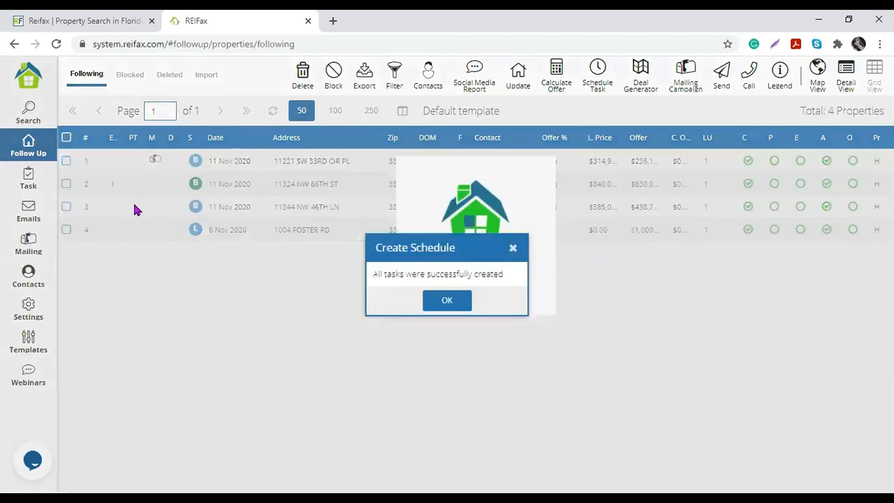
click(429, 305)
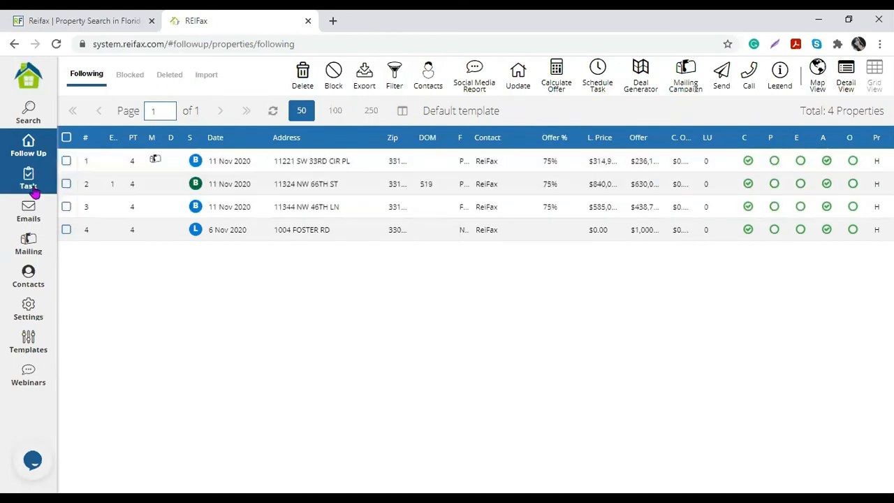
- Filter the pending tasks to those whose property address contains 11221
click(29, 187)
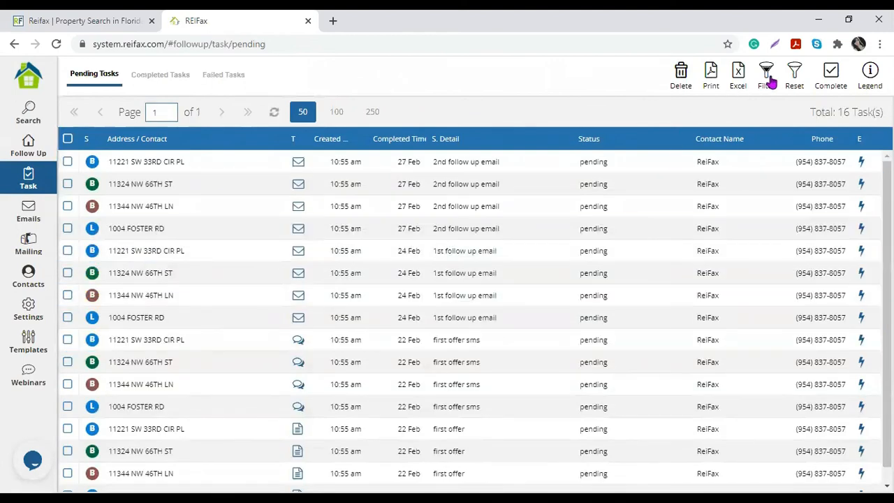
click(766, 73)
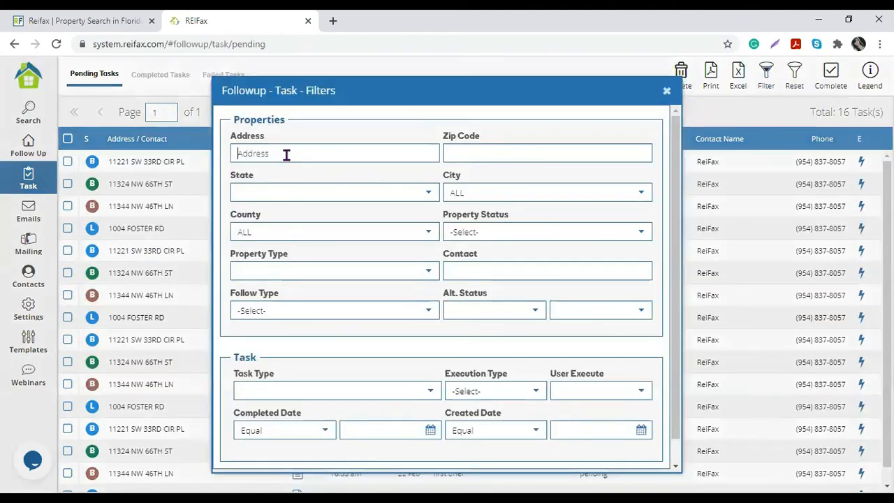
text(11221)
scroll(646, 355, down, 1)
click(642, 457)
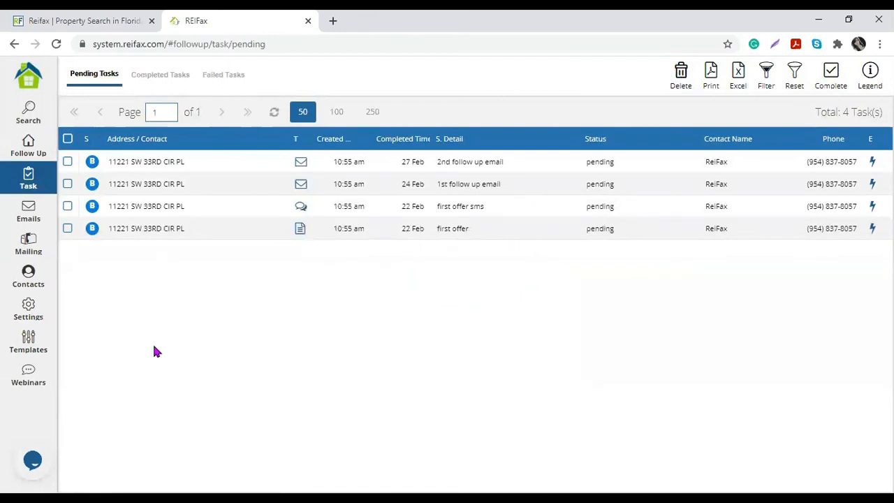
- Delete the filtered property's "first offer sms", "1st follow up email" and "2nd follow up email" tasks
click(67, 206)
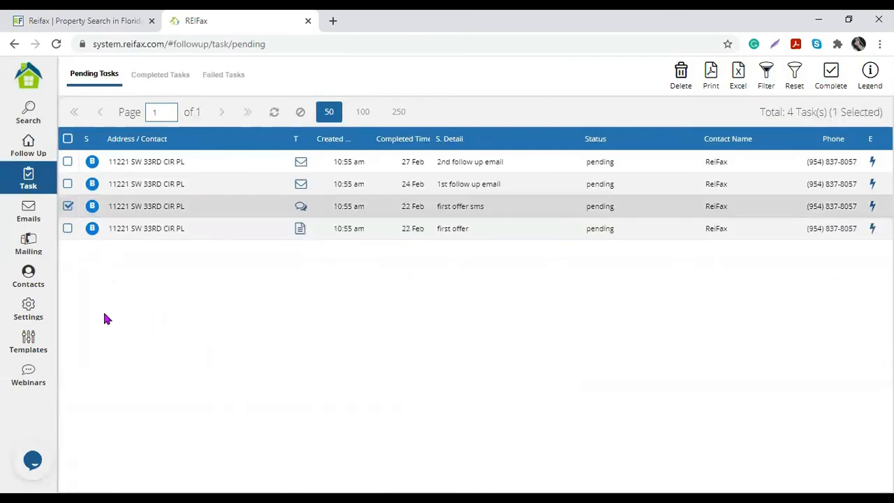
click(67, 184)
click(68, 162)
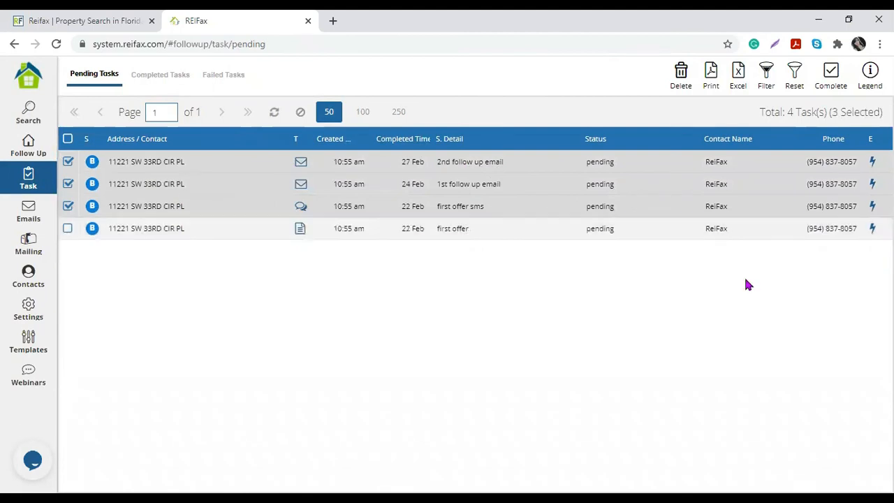
click(681, 72)
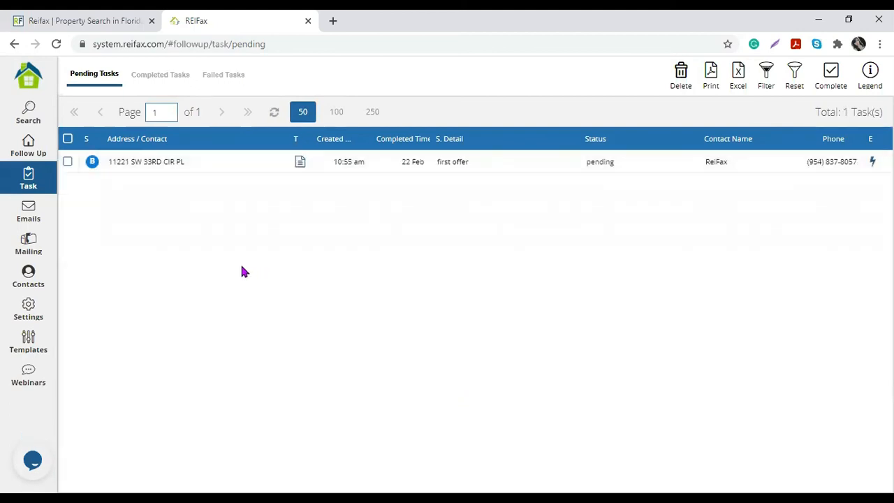
- Return to the followed properties, select all of them and start an email to their contacts
click(32, 146)
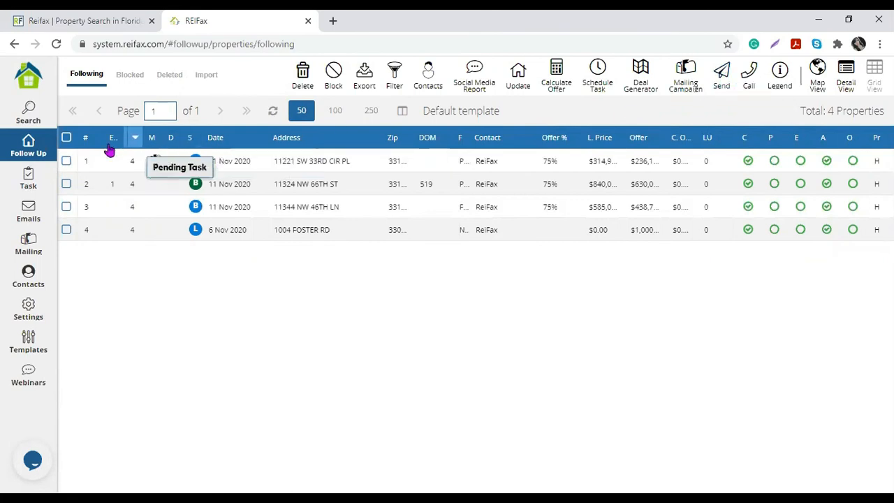
click(67, 138)
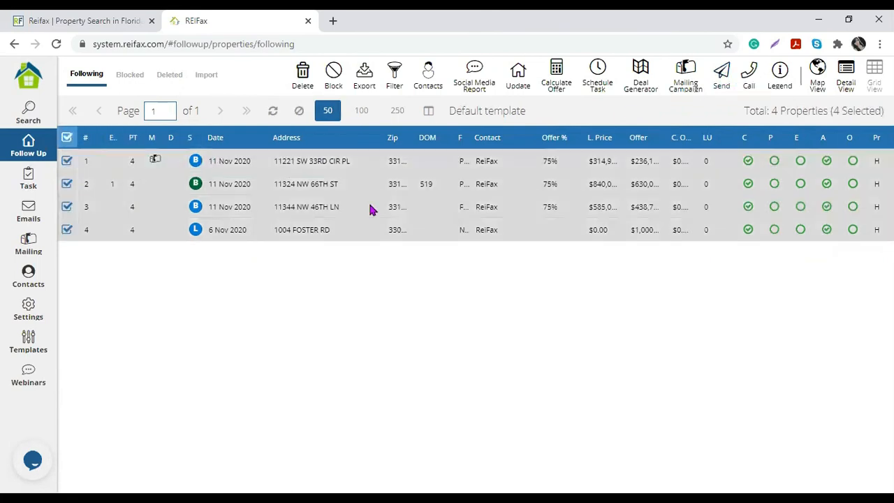
click(722, 73)
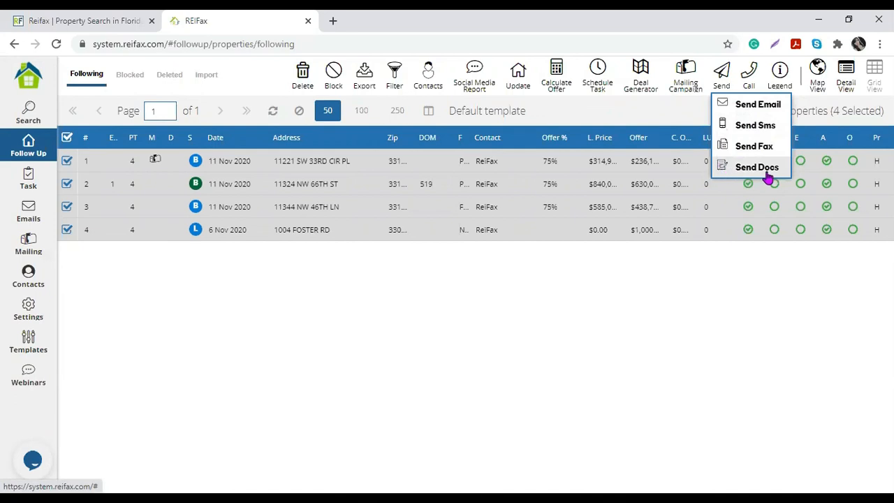
click(768, 106)
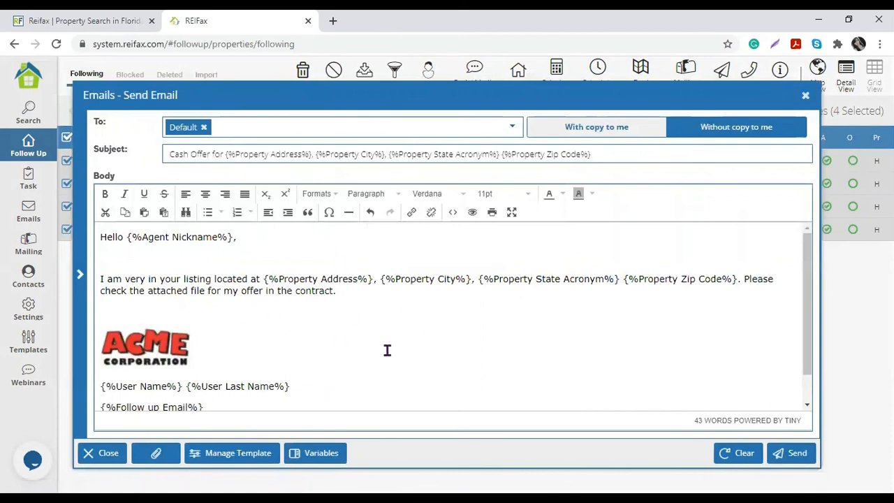
- Load the "follow up" template into the email for the selected properties
click(254, 457)
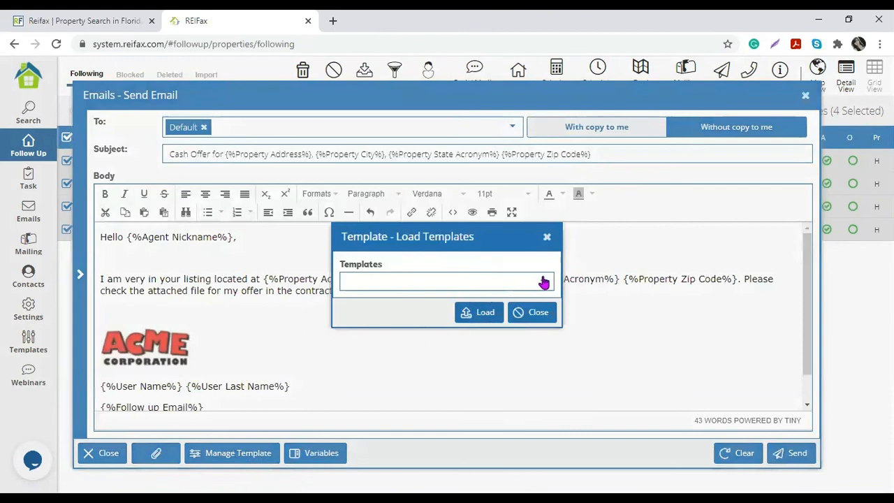
click(542, 286)
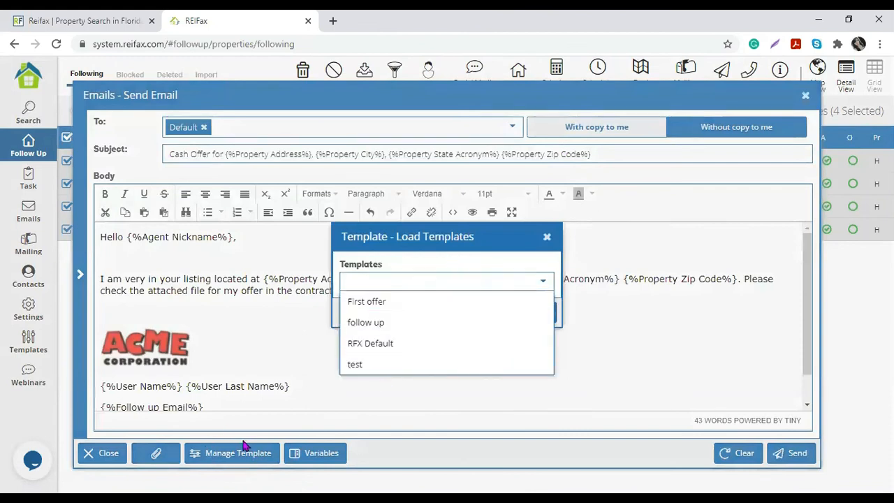
click(405, 325)
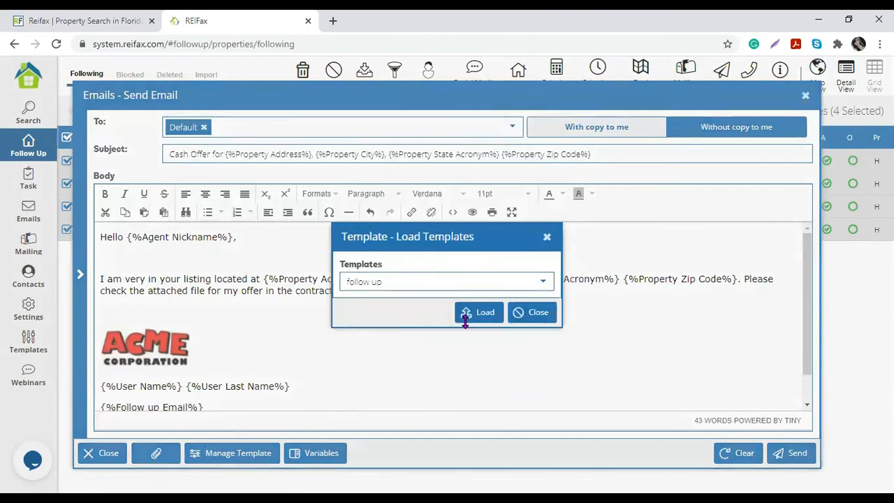
click(477, 315)
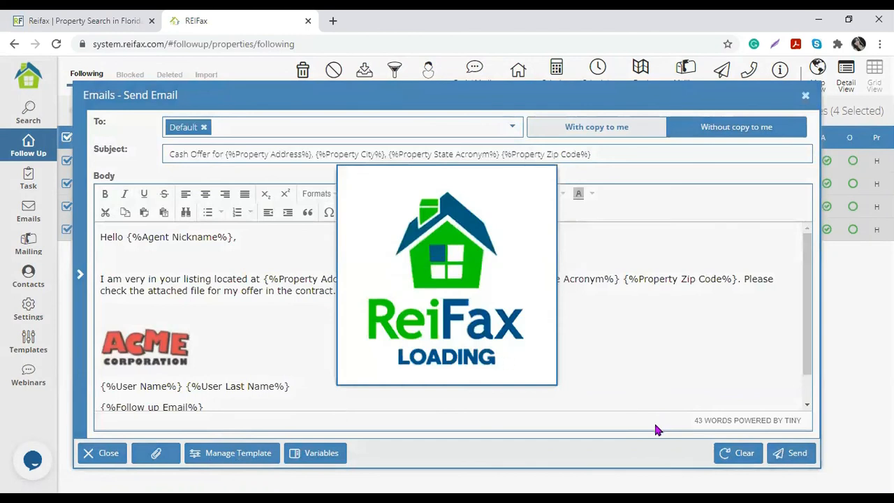
- Load the "First offer" template into the email instead, and close the email without sending it
click(244, 453)
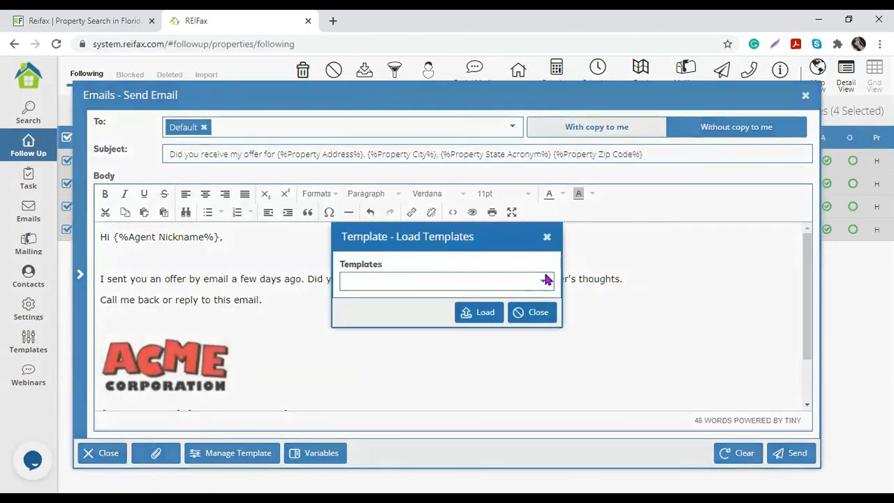
click(542, 281)
click(422, 302)
click(479, 312)
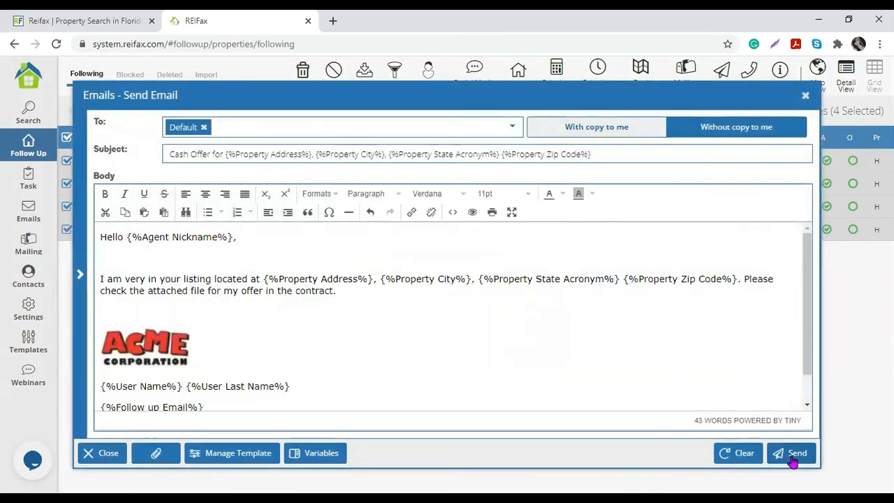
click(805, 95)
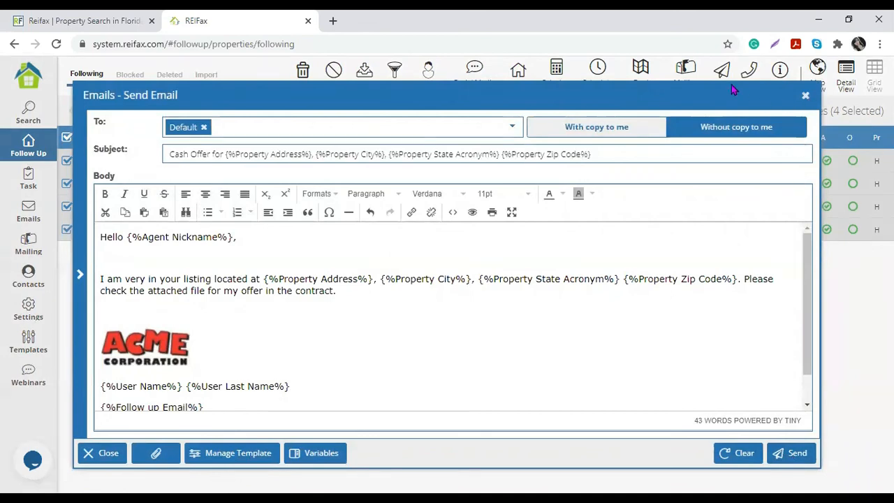
- Start a scheduled task for the selected properties, with manual execution and Make CALL as the task
click(722, 80)
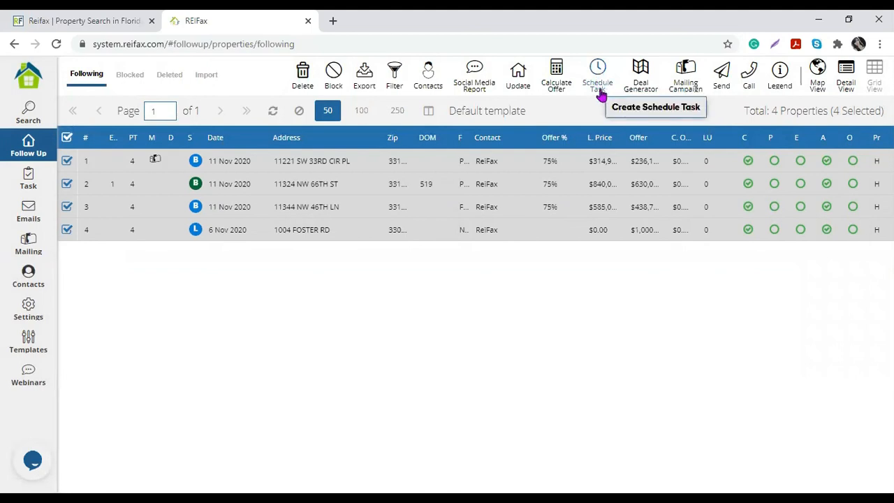
click(599, 92)
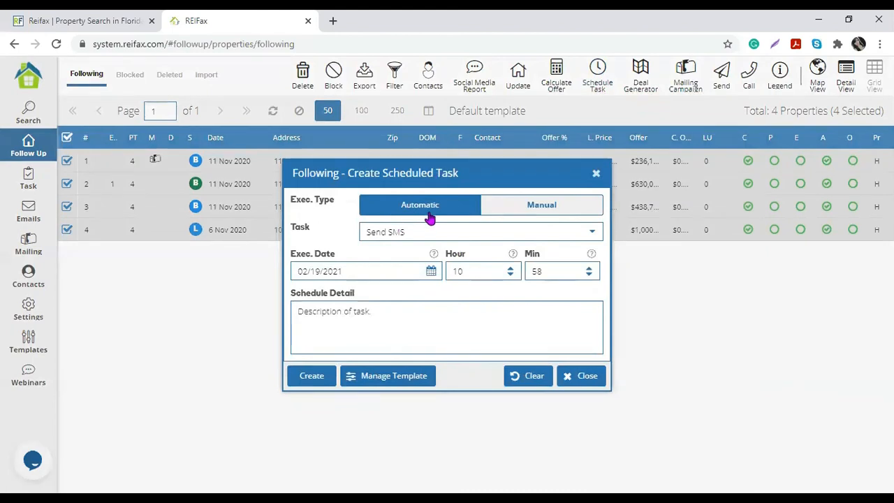
click(591, 236)
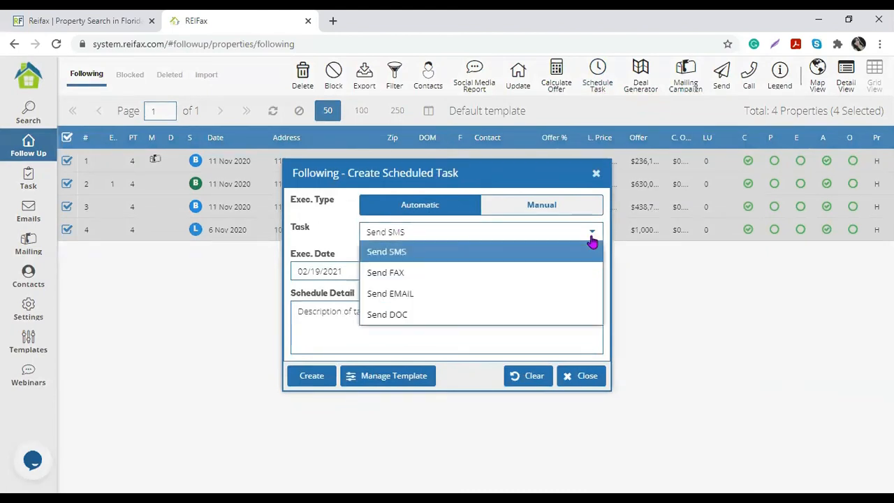
click(454, 213)
click(537, 206)
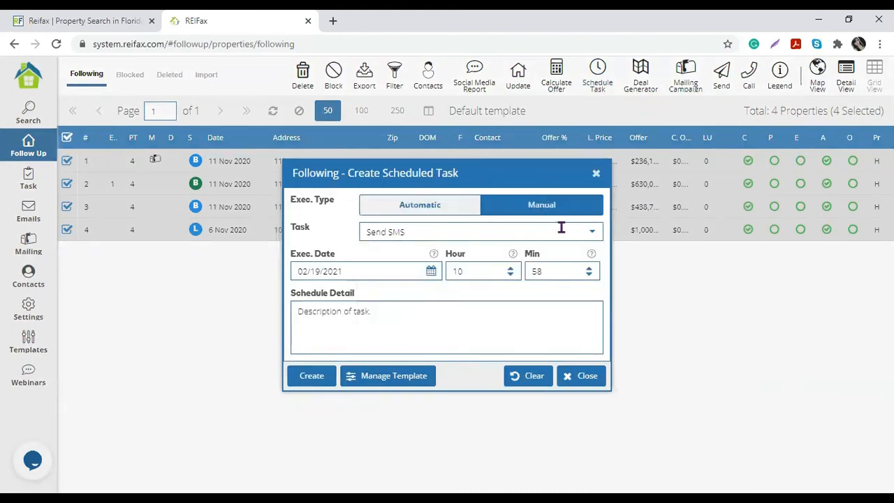
click(588, 238)
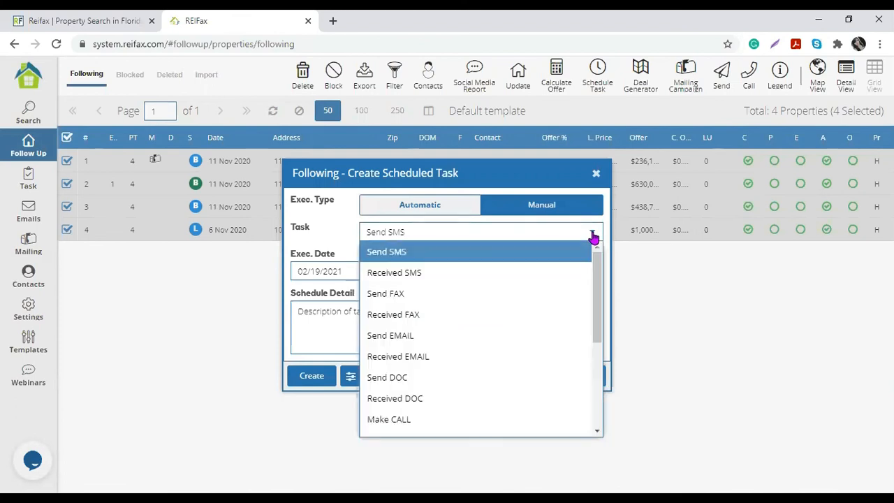
click(427, 417)
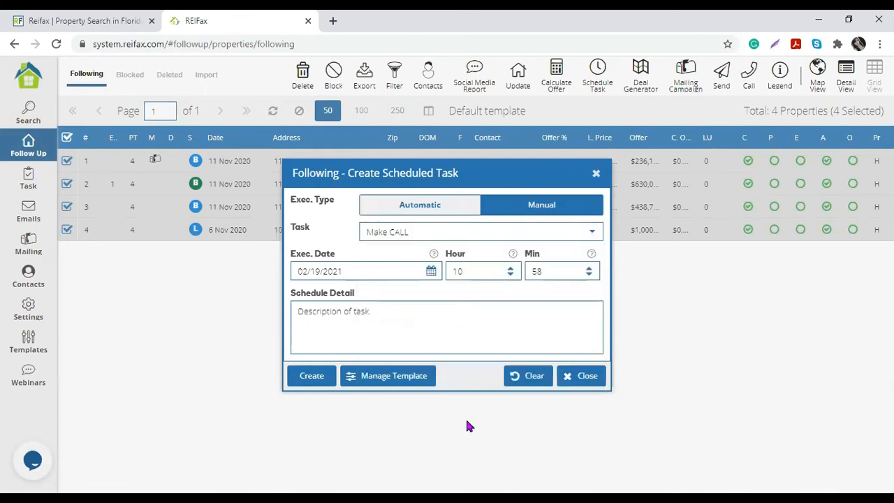
- Set the call task to 02/24/2021 at 11:00 with the detail "calls", and create it for the selected properties
click(431, 273)
click(391, 415)
drag(487, 268, 358, 269)
text(11)
drag(552, 272, 513, 273)
text(00)
click(326, 319)
text(Call)
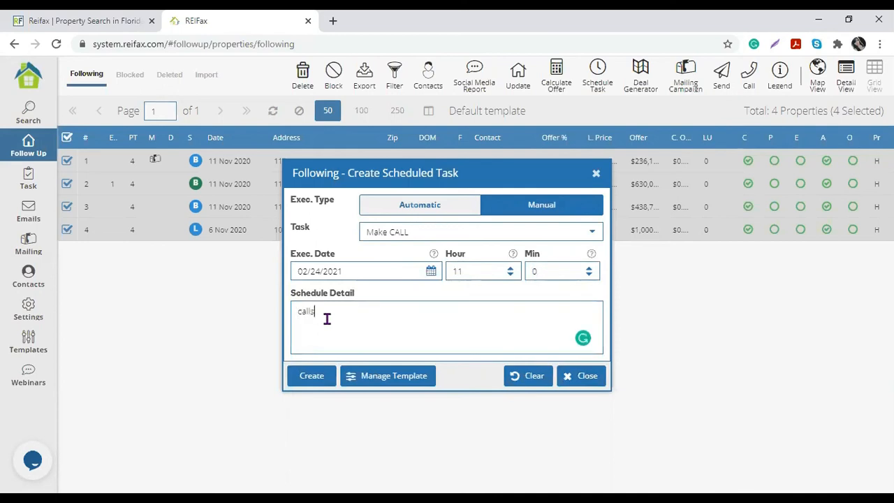
click(316, 375)
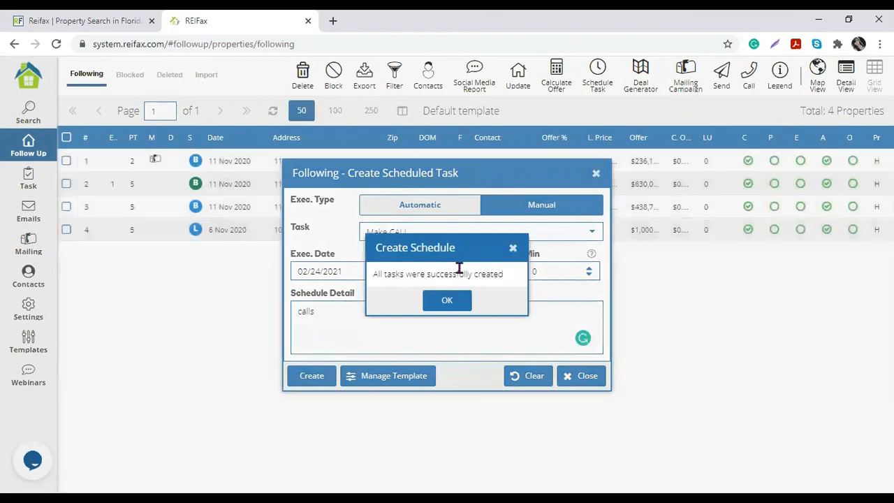
click(456, 301)
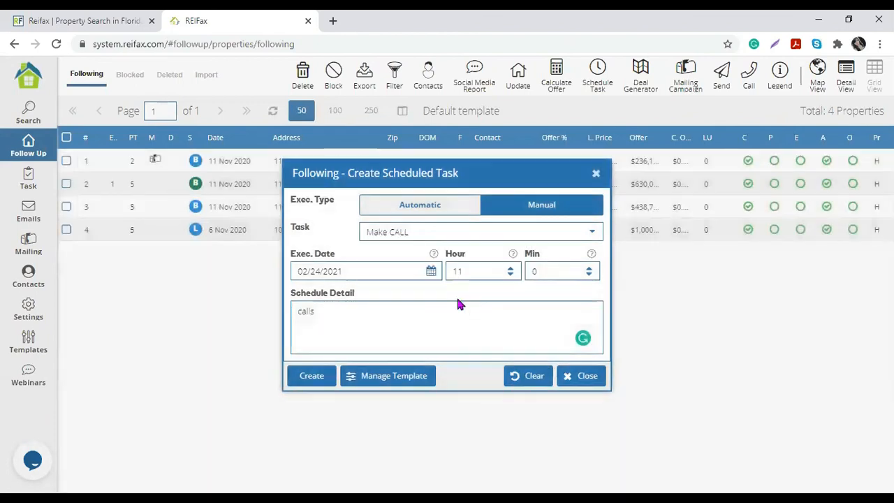
click(586, 376)
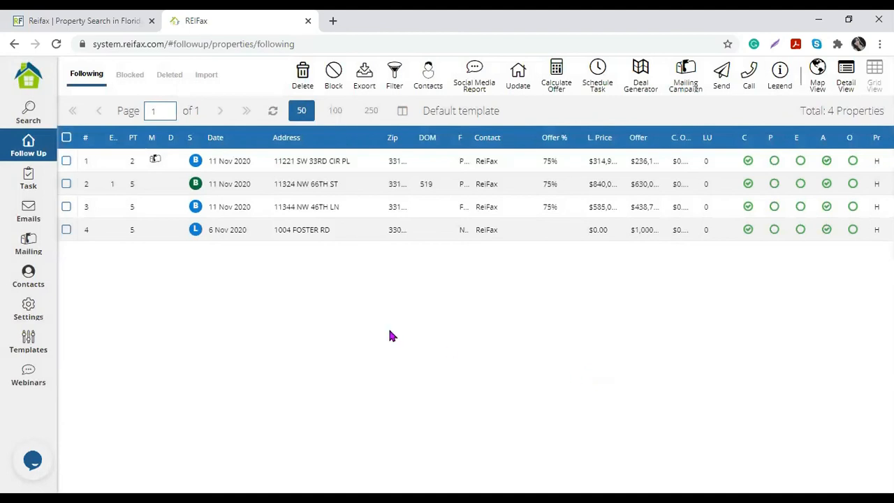
- Return to the control panel, and open and close the live support chat
click(39, 85)
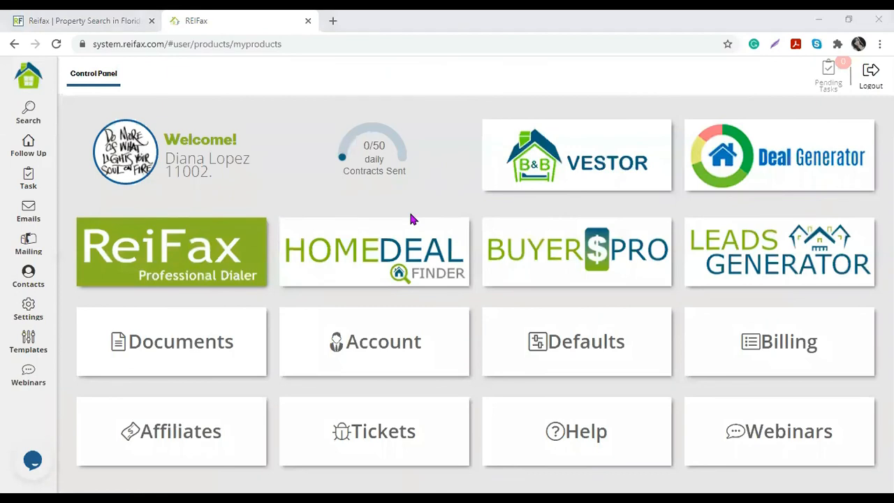
click(32, 462)
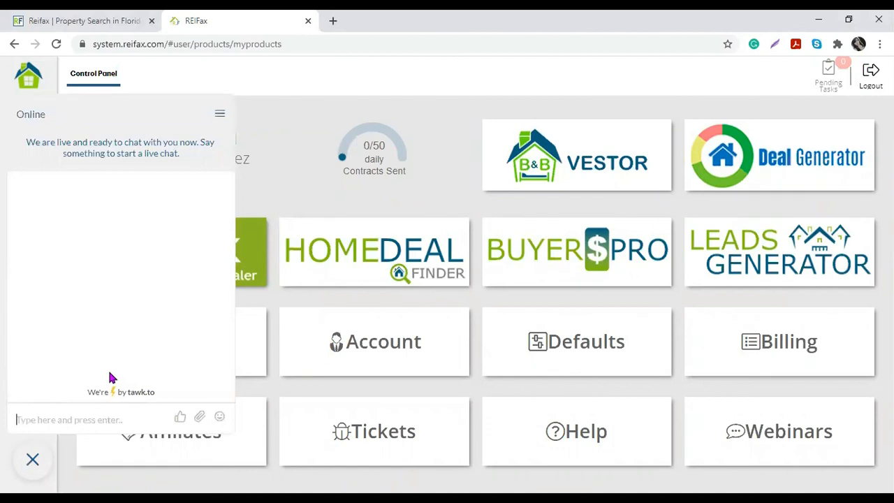
click(32, 458)
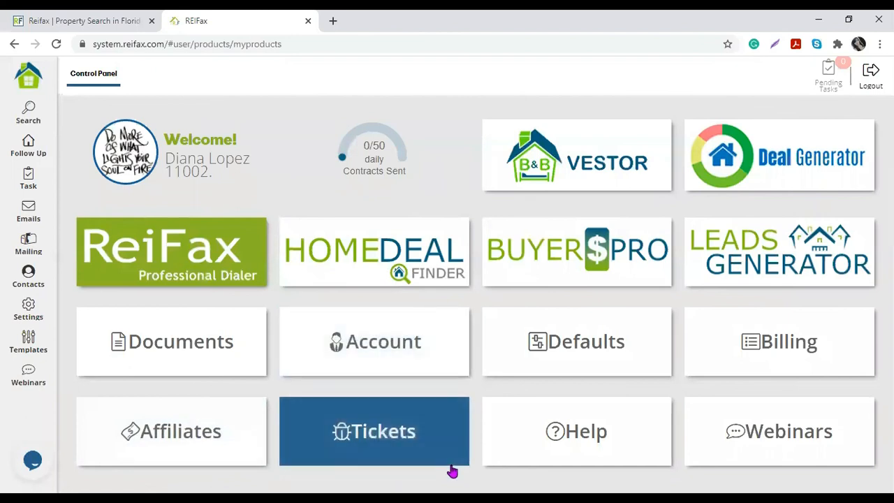